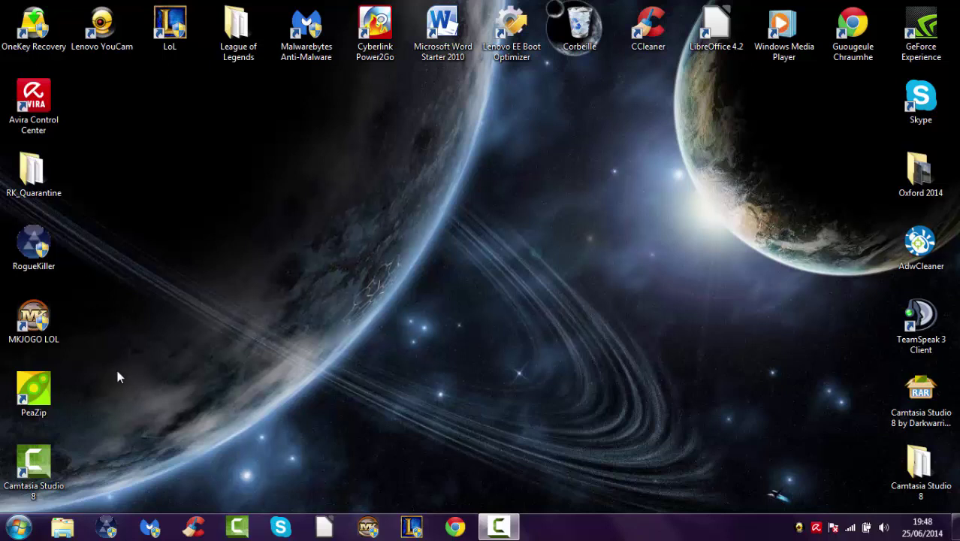
left_click(19, 527)
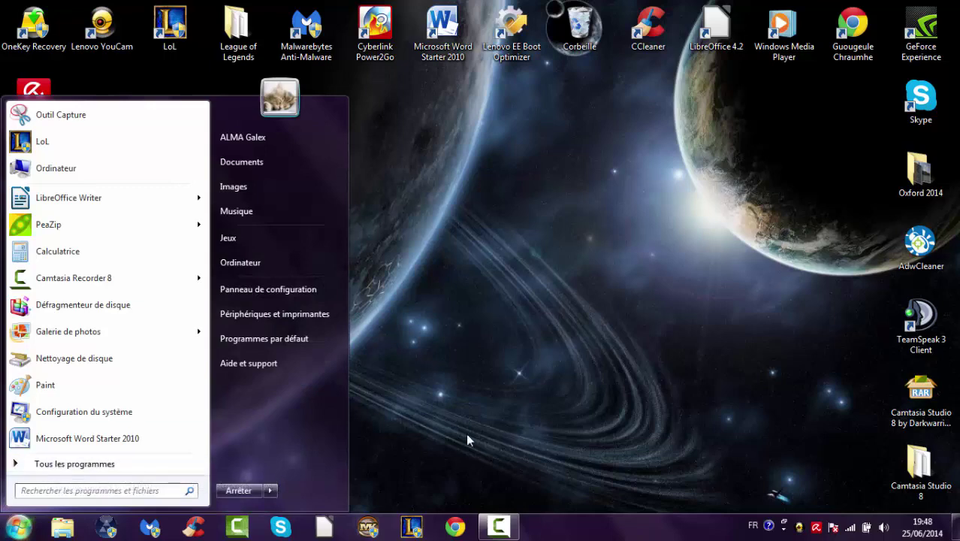
left_click(45, 464)
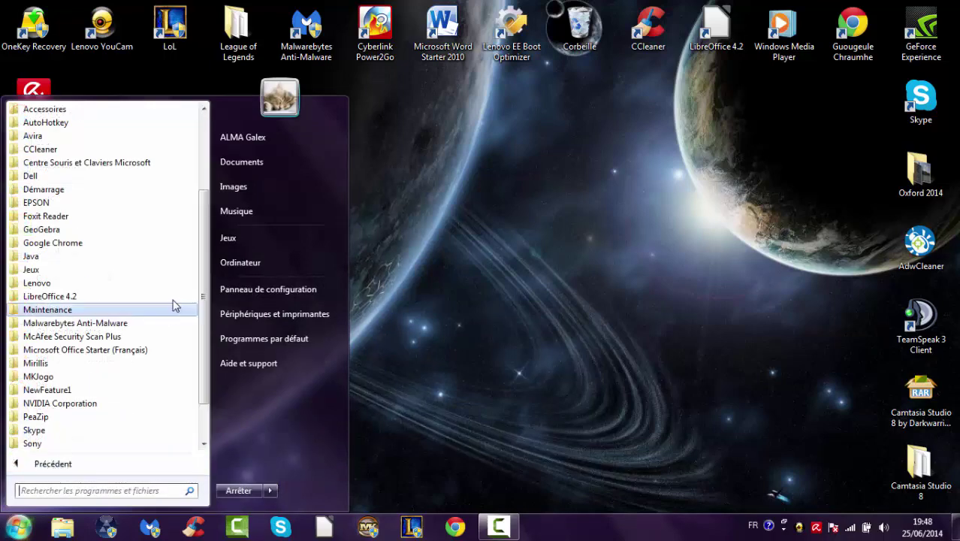
scroll(135, 226, "up", 3)
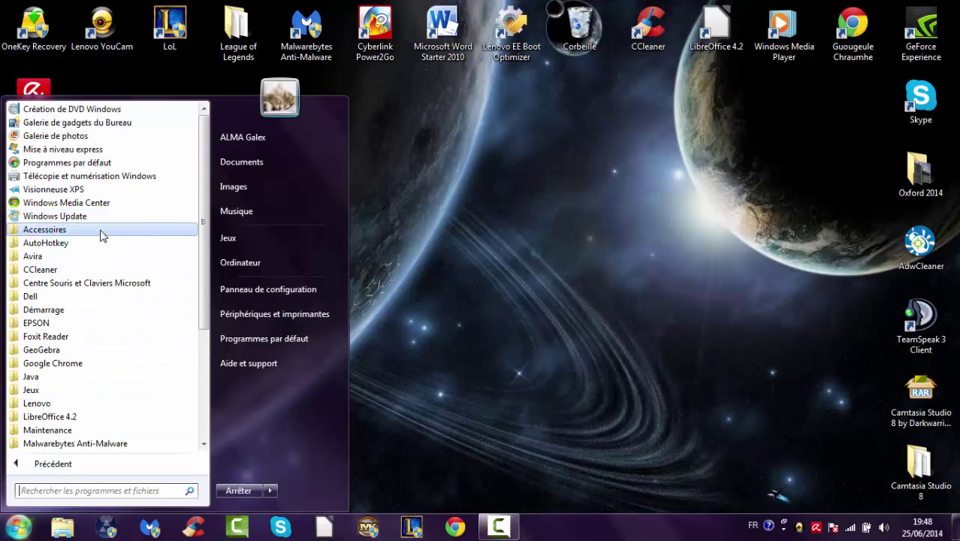
left_click(106, 232)
scroll(98, 368, "down", 1)
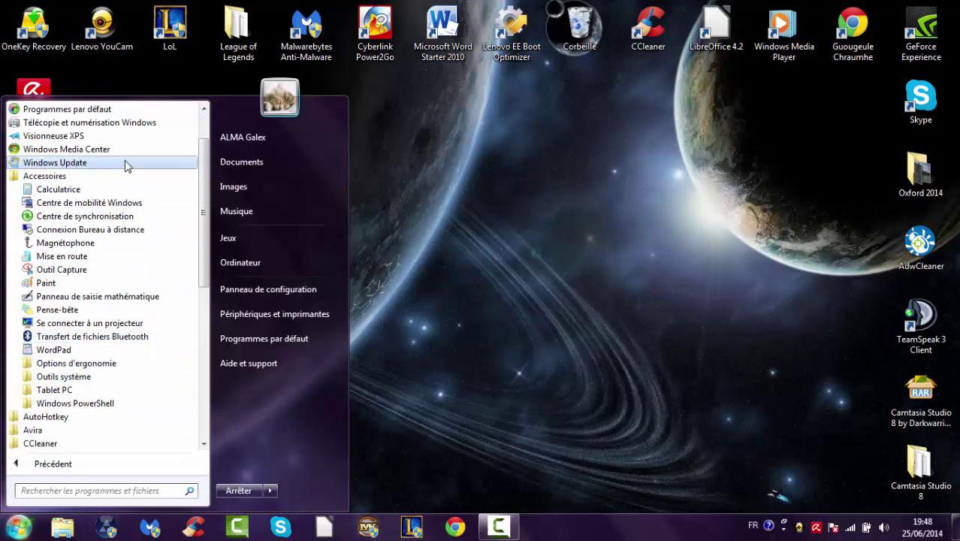
left_click(60, 176)
left_click(32, 490)
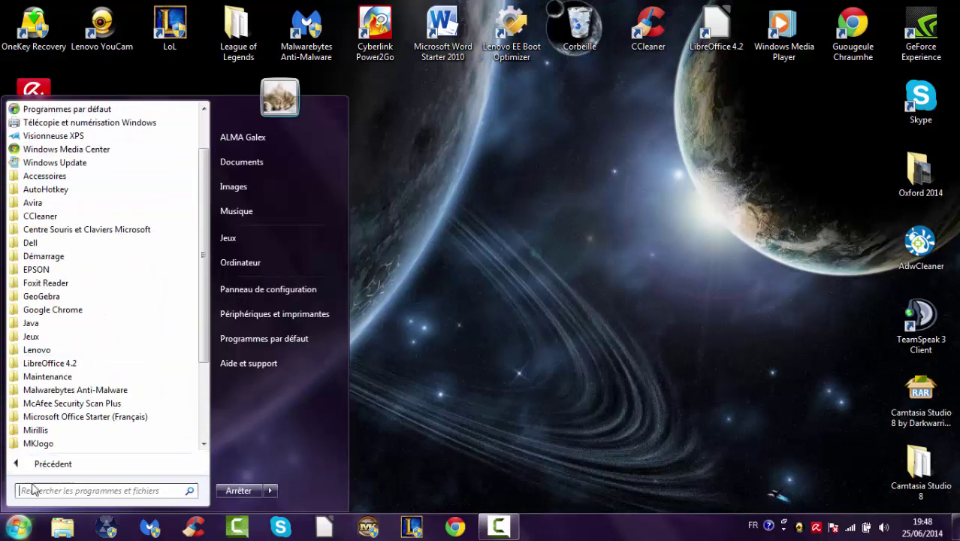
left_click(9, 524)
Open Défragmenteur de disque from the system tools (Outils système) among the Accessoires programs
left_click(11, 525)
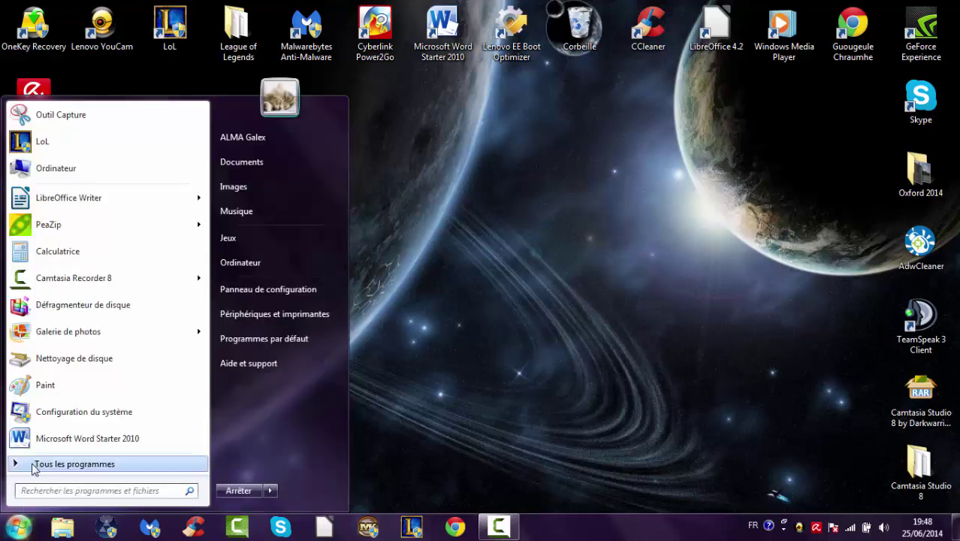
left_click(32, 466)
left_click(85, 179)
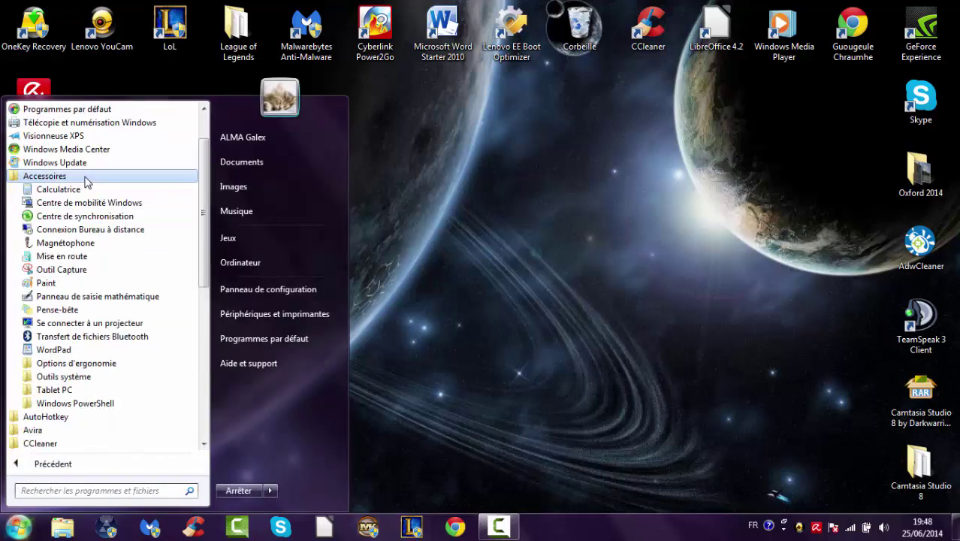
left_click(111, 376)
left_click(119, 298)
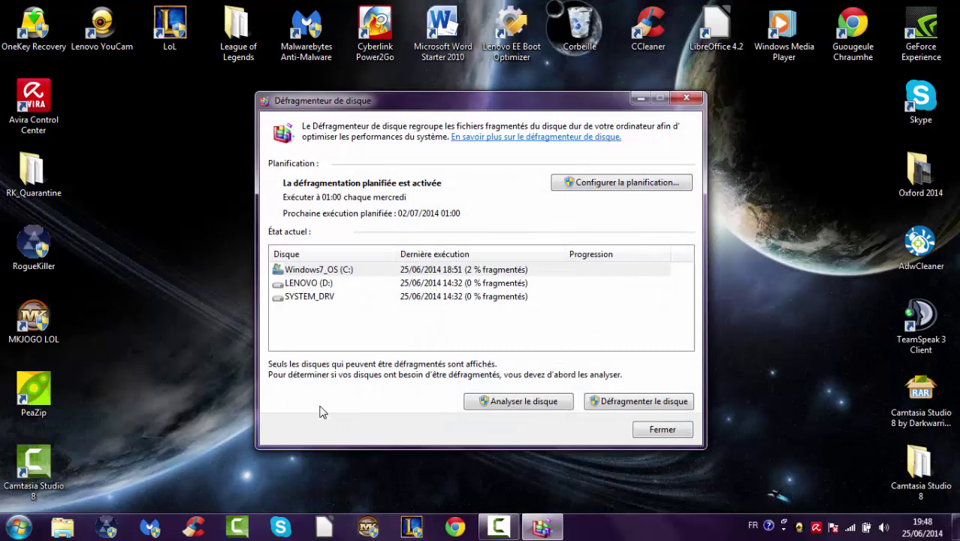
Search the installed programs for "Défrag" and open Défragmenteur de disque from the results
left_click(16, 525)
type("Défrag")
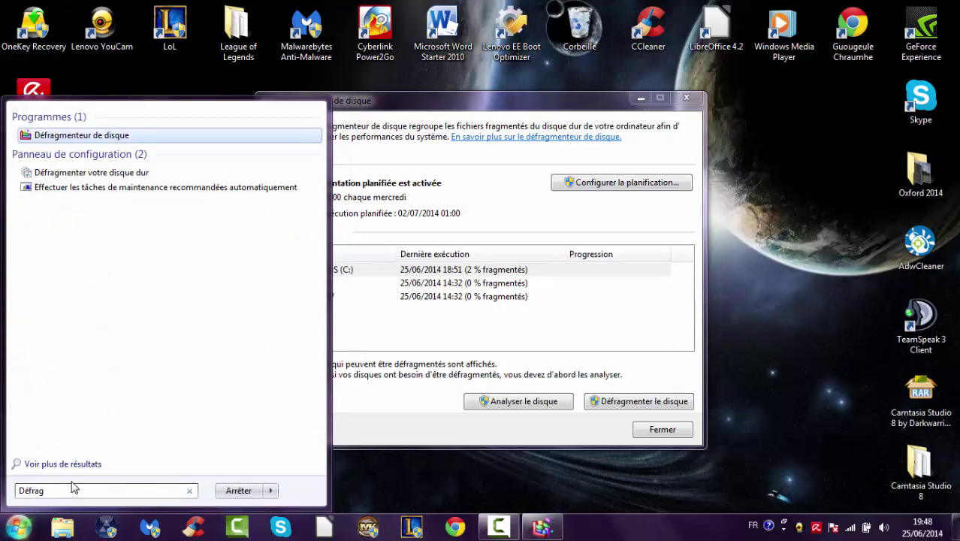
left_click(101, 136)
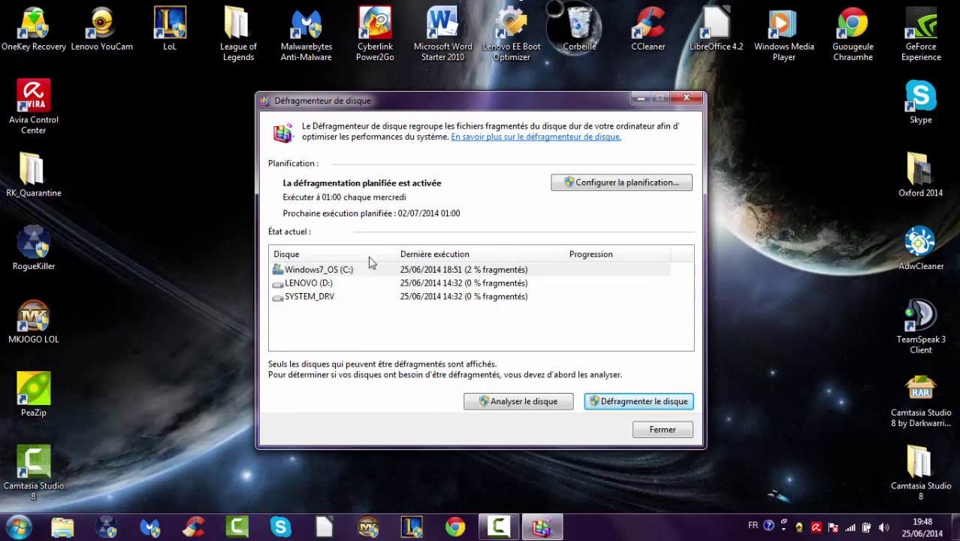
Highlight the listed drives one after another in the defragmenter, including Windows7_OS (C:) and SYSTEM_DRV
left_click(344, 271)
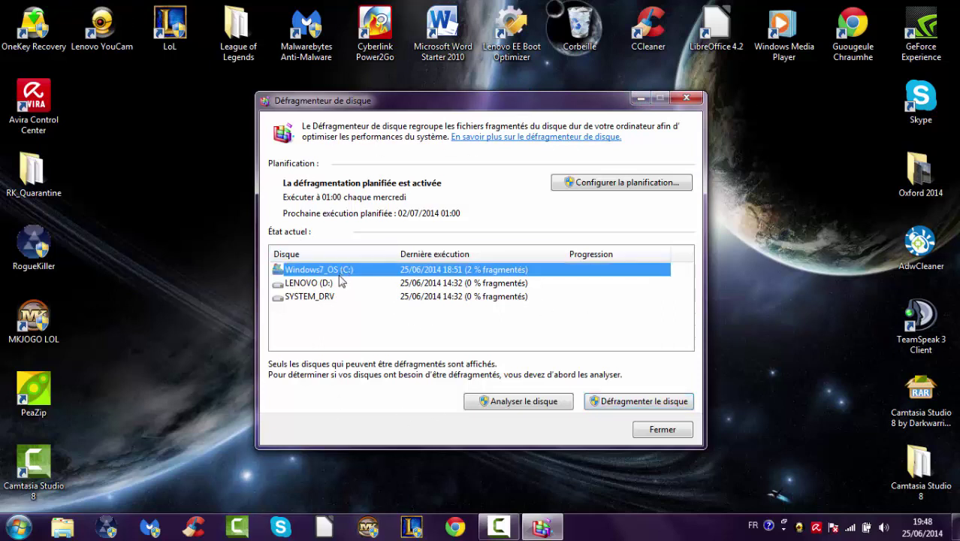
left_click(342, 305)
left_click(337, 298)
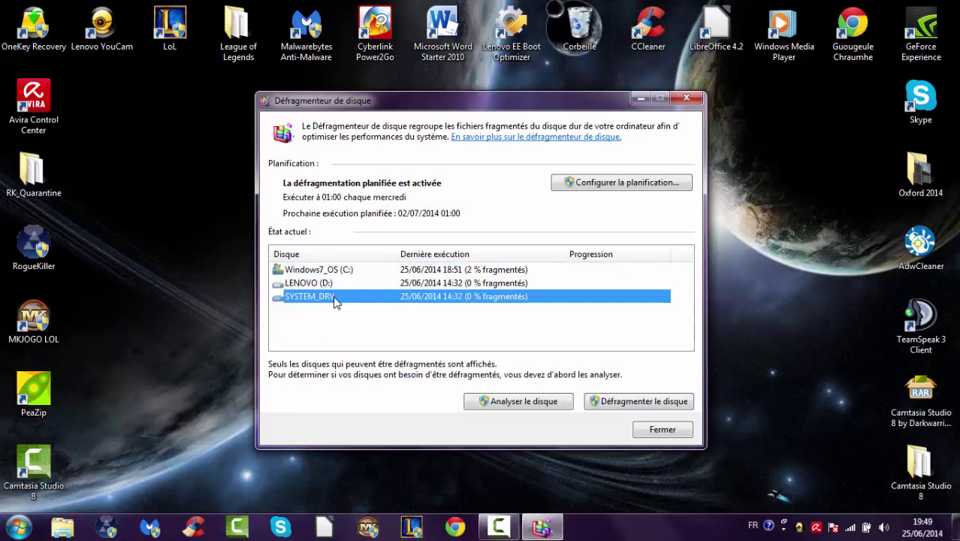
left_click(336, 285)
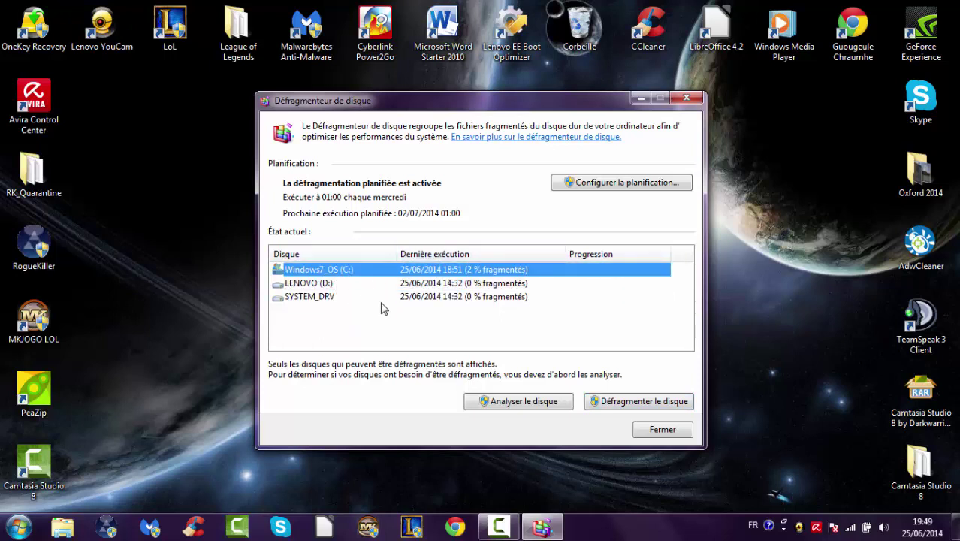
Open the Ordinateur window to view the computer's drives, and minimise it again
key("super")
left_click(282, 268)
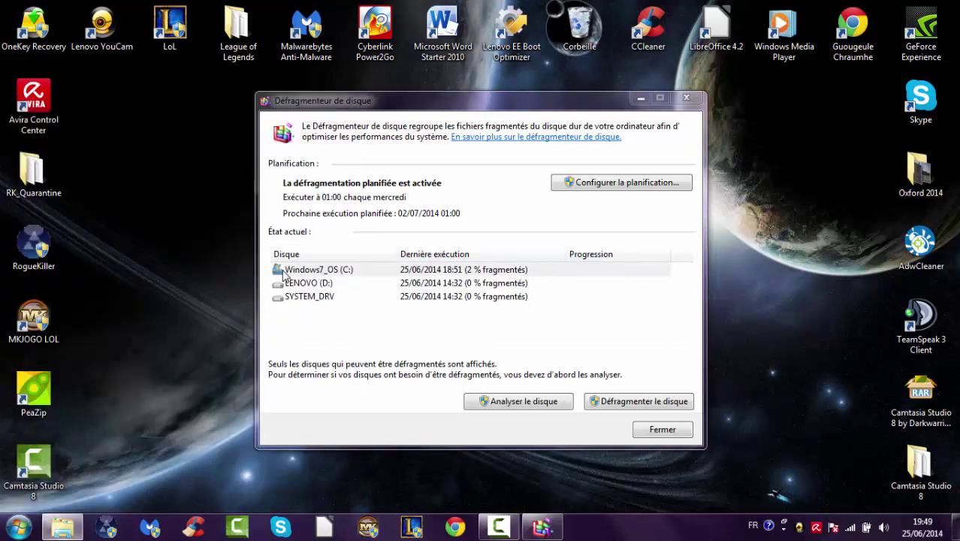
left_click(702, 50)
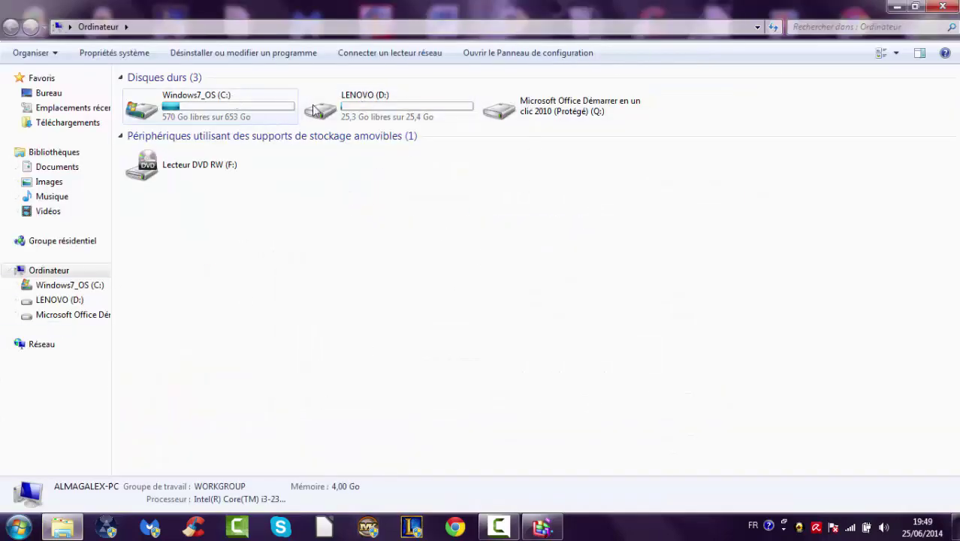
left_click(896, 6)
Start analysing the Windows7_OS (C:) drive for fragmentation and minimise the defragmenter
left_click(338, 273)
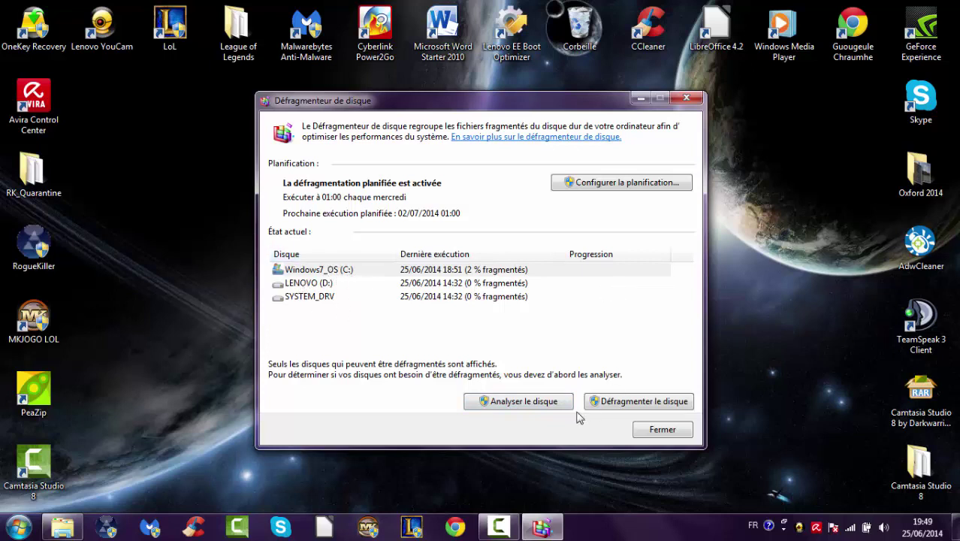
left_click(535, 402)
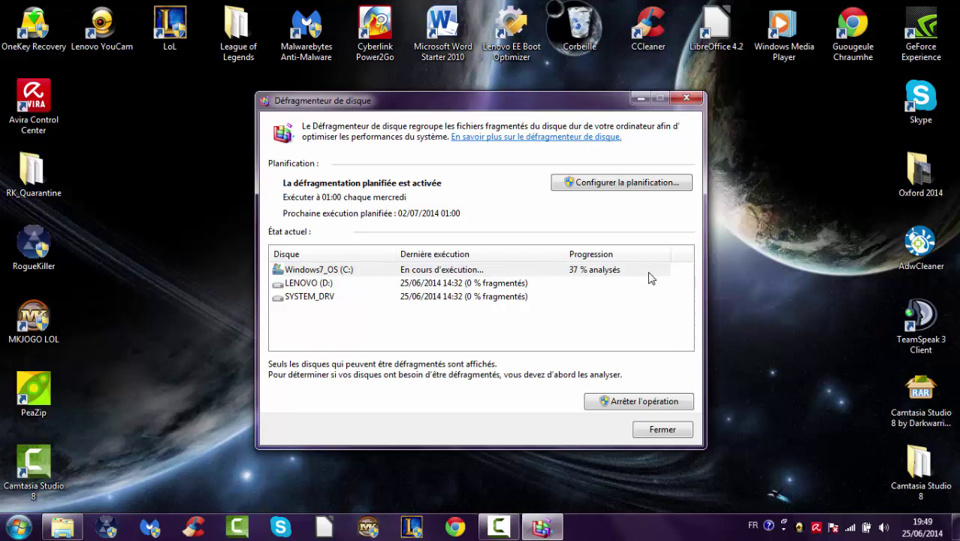
left_click(641, 99)
left_click_drag(422, 323, 680, 184)
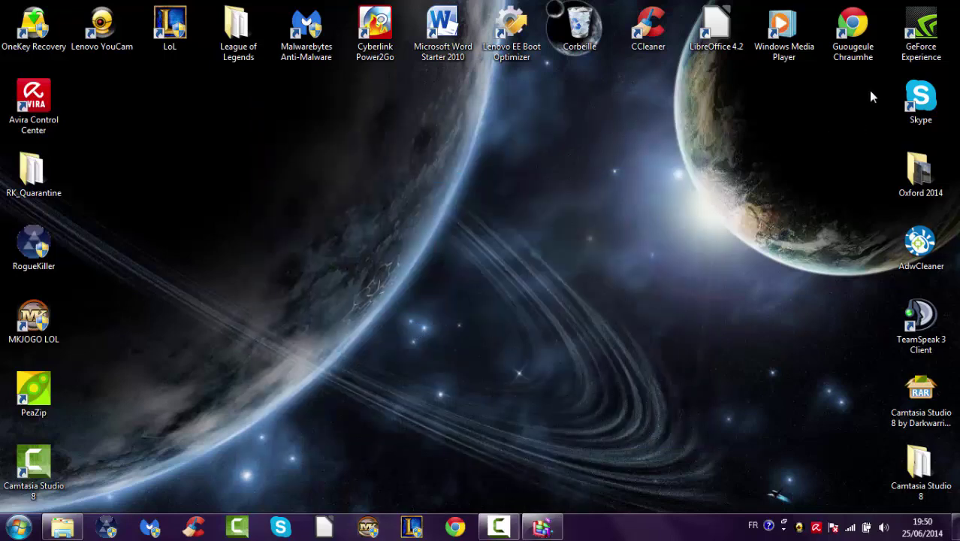
left_click_drag(868, 91, 233, 399)
left_click_drag(107, 471, 890, 50)
left_click_drag(890, 50, 60, 525)
left_click_drag(516, 293, 891, 57)
left_click_drag(381, 223, 628, 113)
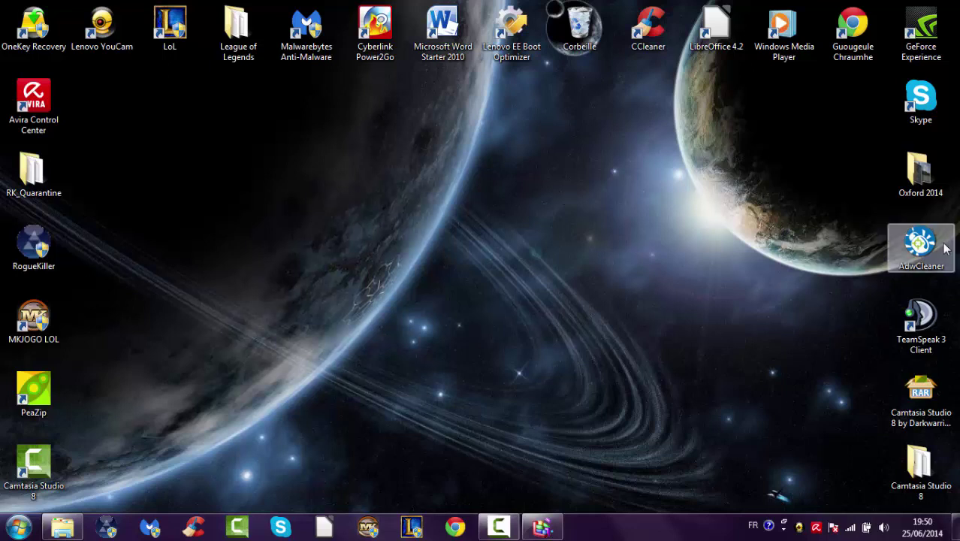
Move the AdwCleaner, RogueKiller and Malwarebytes Anti-Malware shortcuts side by side into the open area of the desktop
left_click_drag(945, 248, 411, 178)
left_click(161, 252)
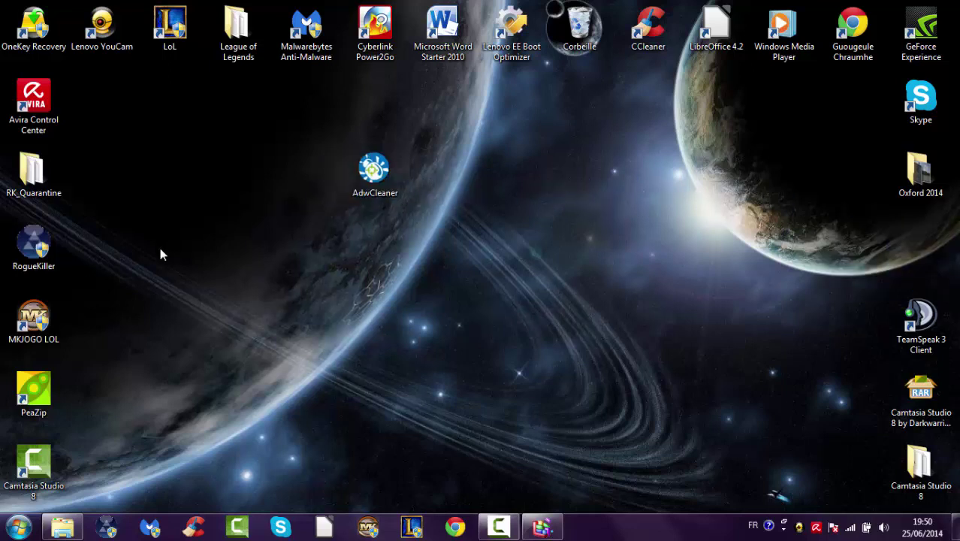
left_click_drag(36, 239, 429, 198)
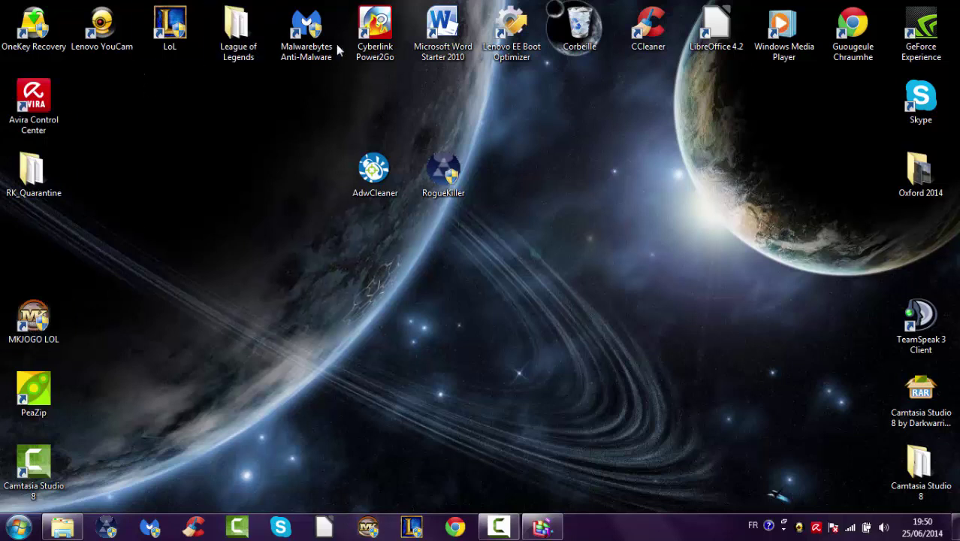
left_click_drag(307, 33, 526, 194)
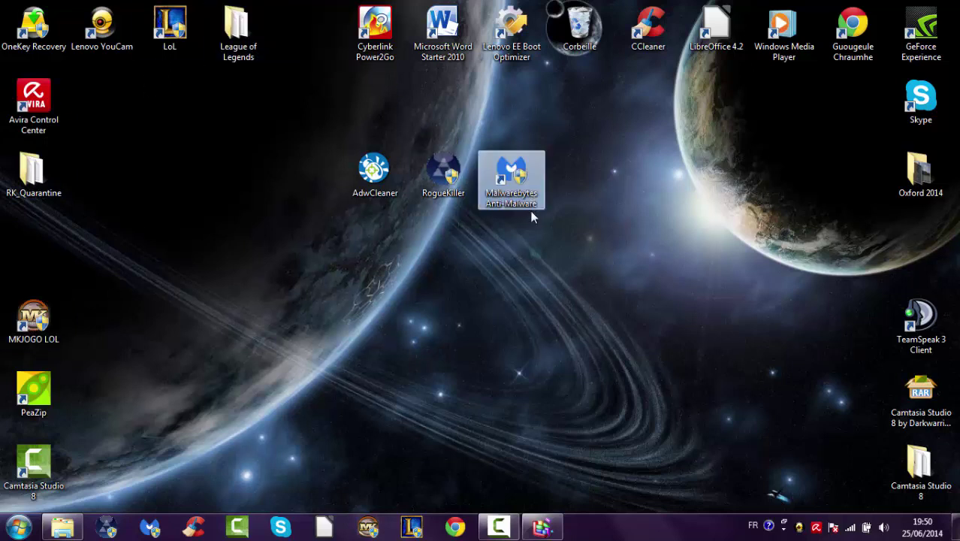
left_click_drag(524, 290, 297, 139)
left_click(589, 187)
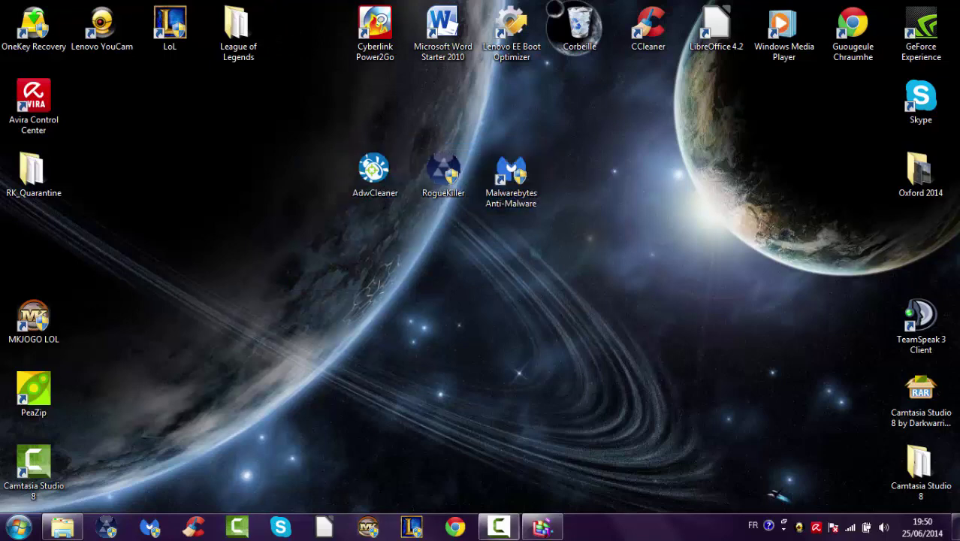
Restore the defragmenter to check the analysis result for Windows7_OS (C:), and close it
left_click(542, 527)
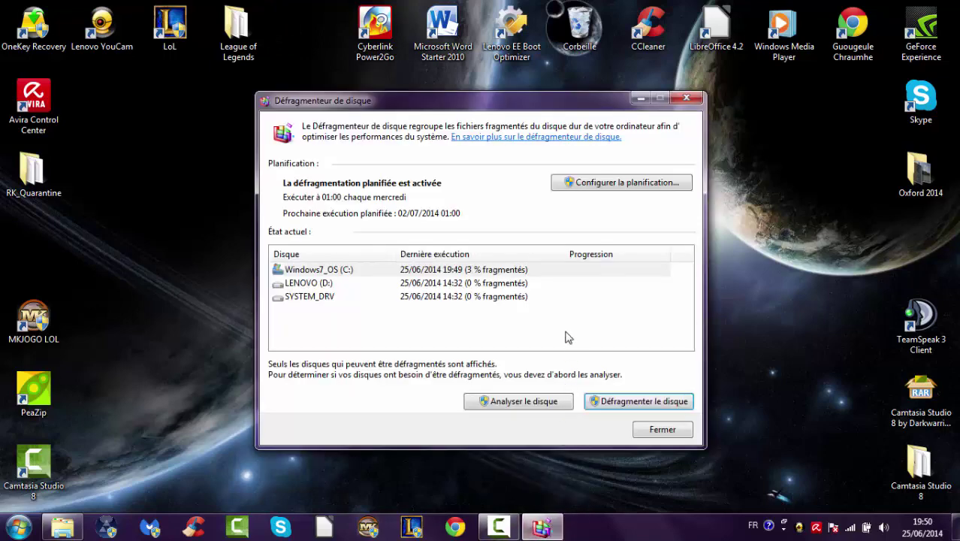
left_click(532, 273)
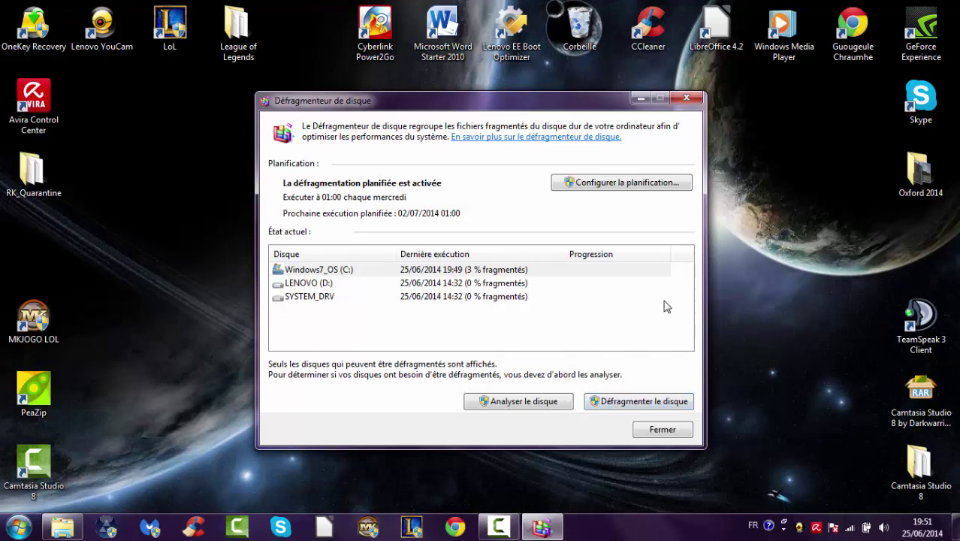
left_click(693, 100)
Deselect the desktop shortcuts and close the minimised Ordinateur window
left_click_drag(450, 342, 320, 170)
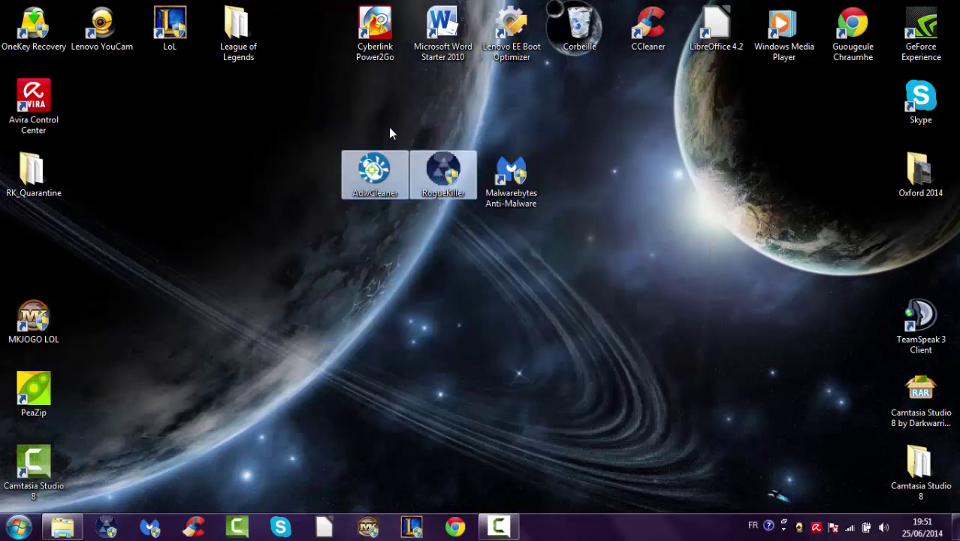
left_click(391, 128)
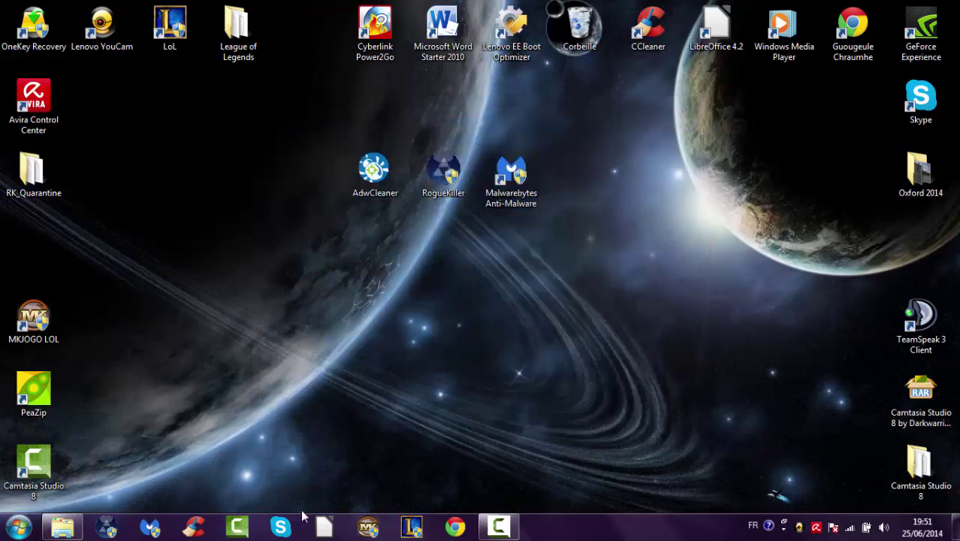
left_click(62, 527)
left_click(949, 6)
left_click_drag(349, 305, 608, 198)
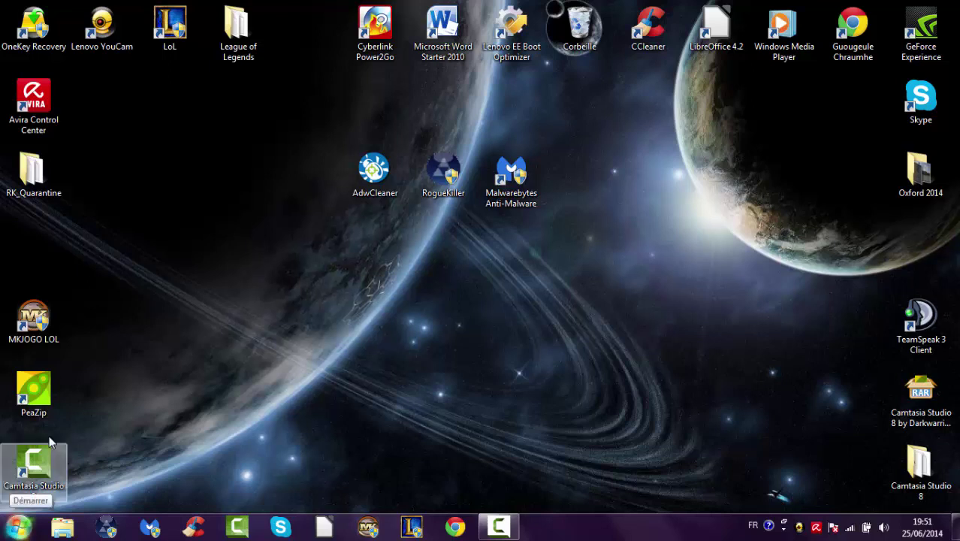
Open Nettoyage de disque to view its drive selection, and dismiss it without cleaning a drive
left_click(16, 528)
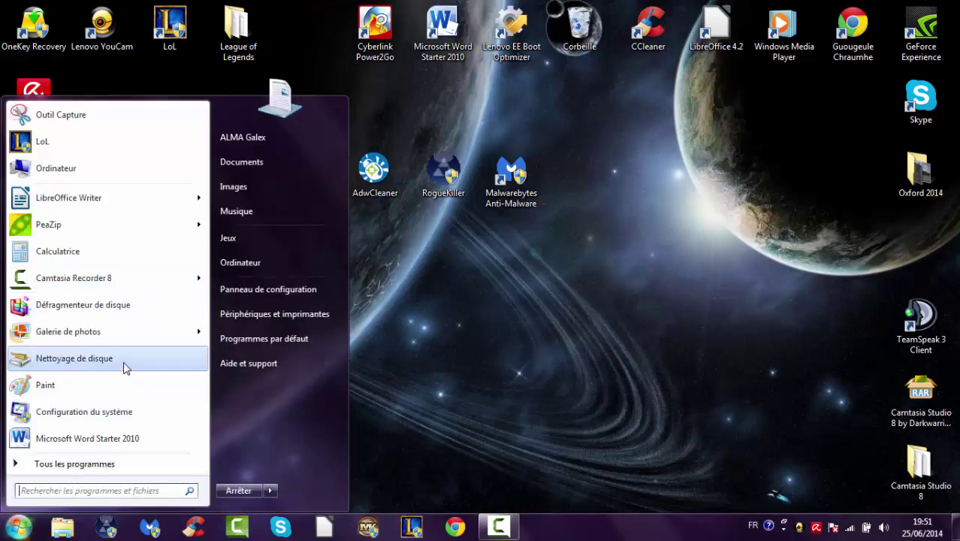
left_click(627, 387)
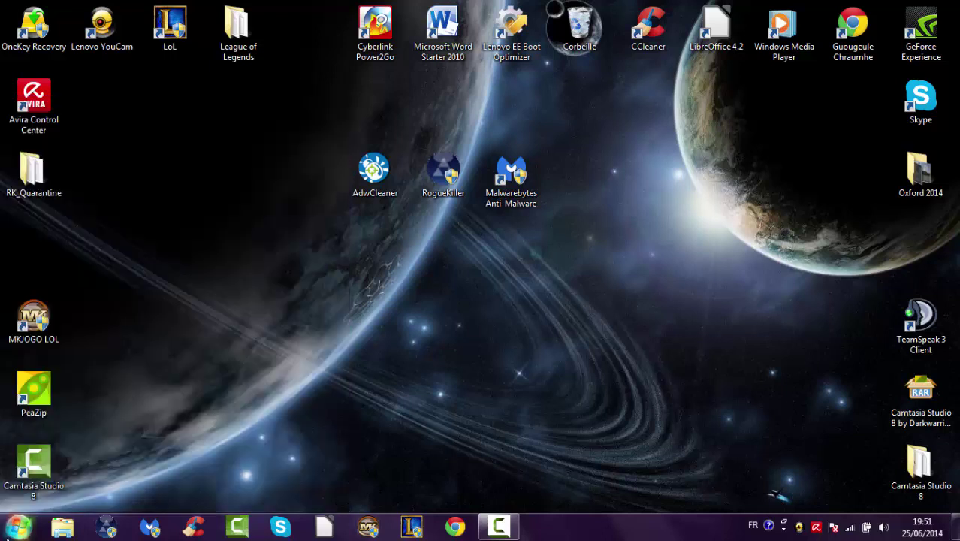
left_click(17, 528)
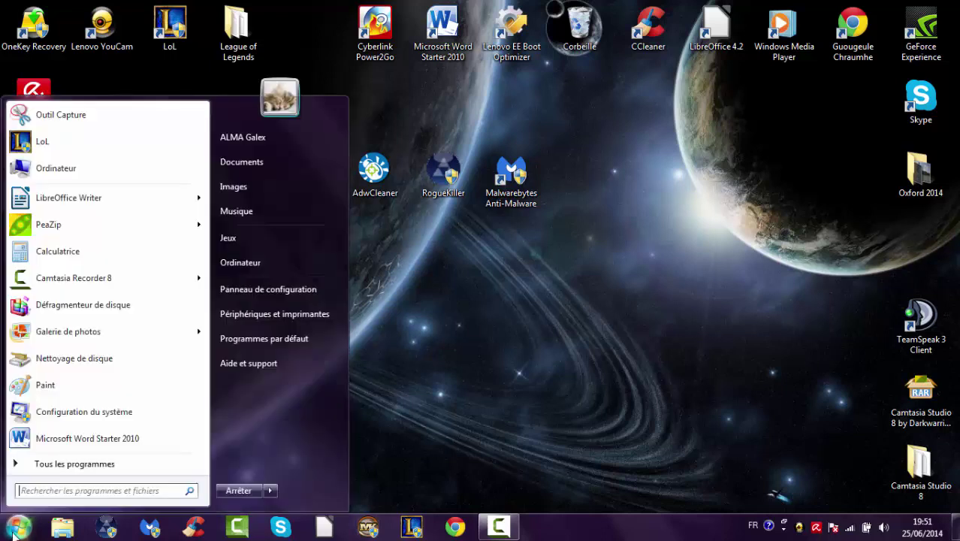
left_click(79, 361)
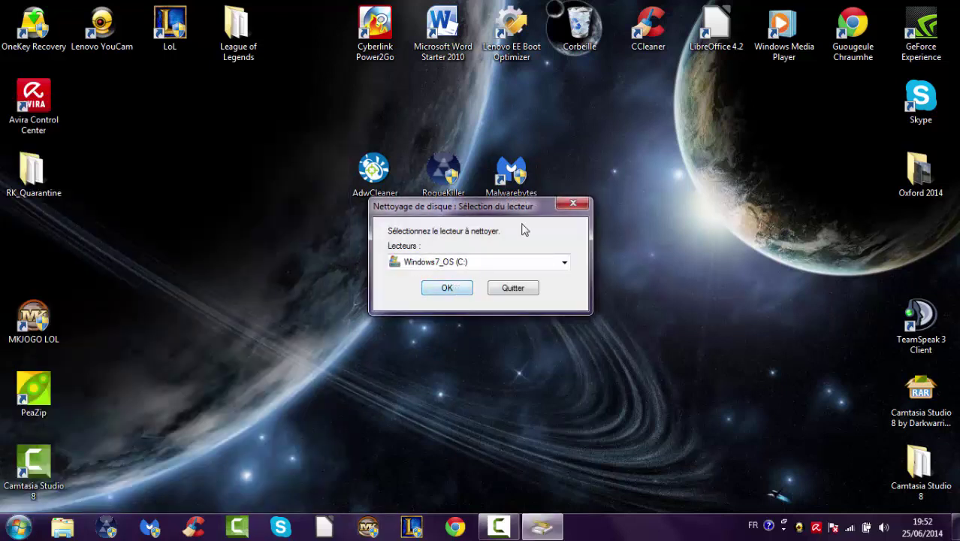
left_click(572, 203)
left_click_drag(151, 442, 235, 386)
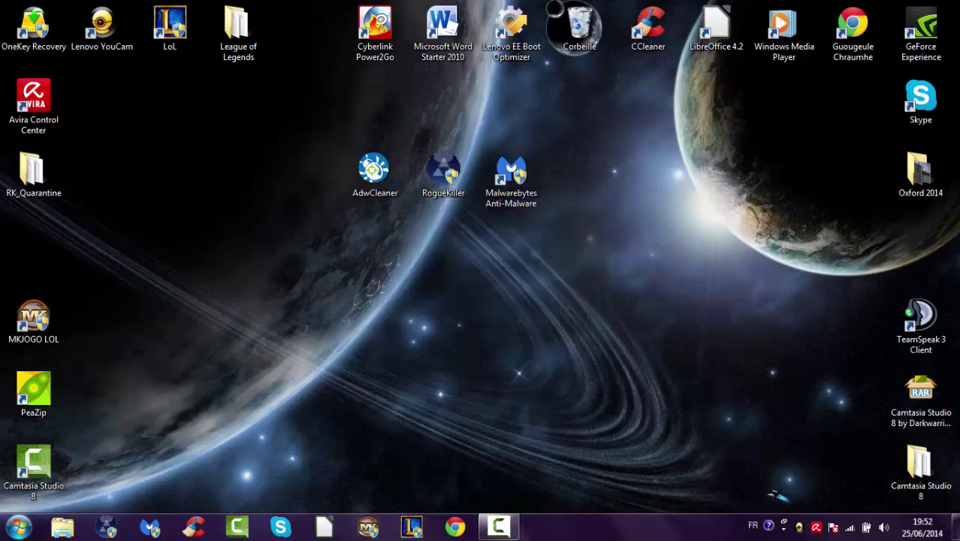
Search the installed programs for "Nettoyage" and open Nettoyage de disque
left_click(17, 528)
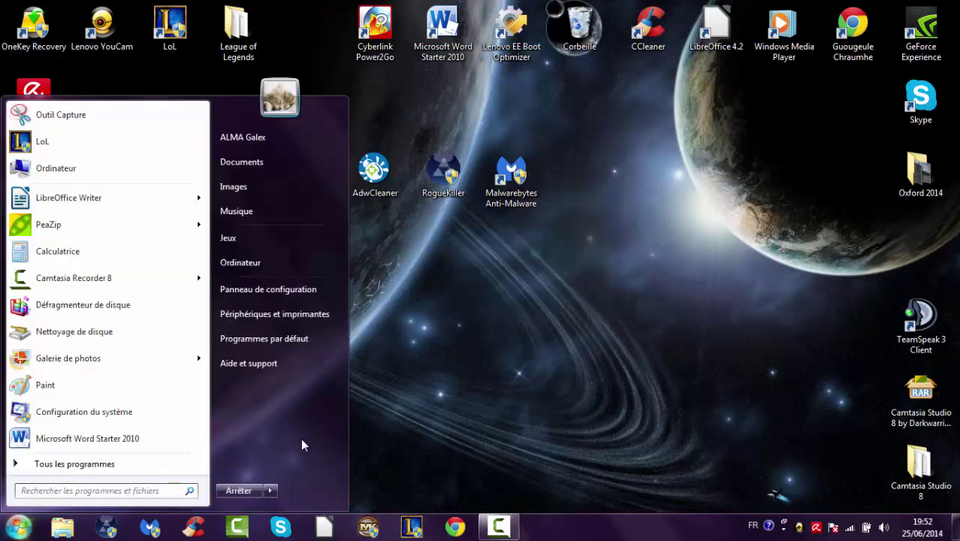
type("N")
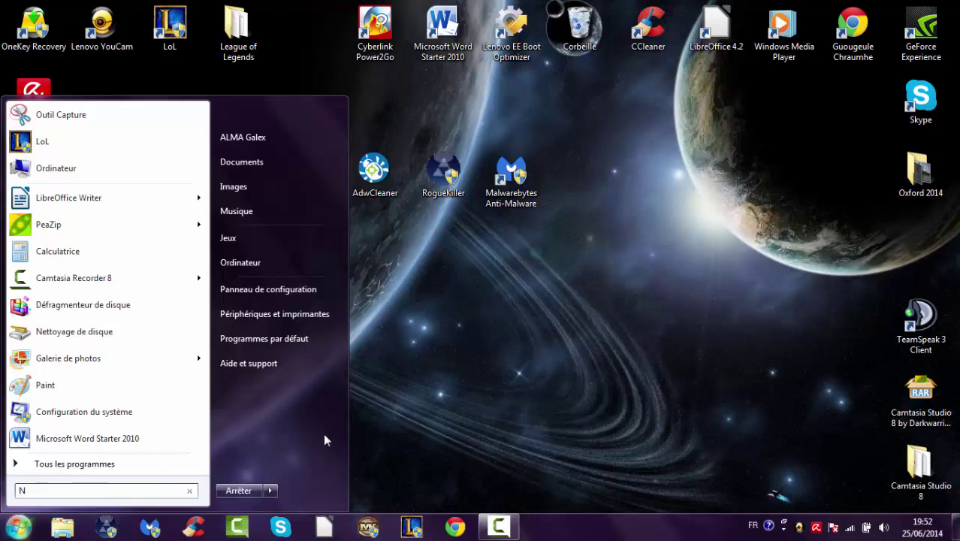
type("ettoyage")
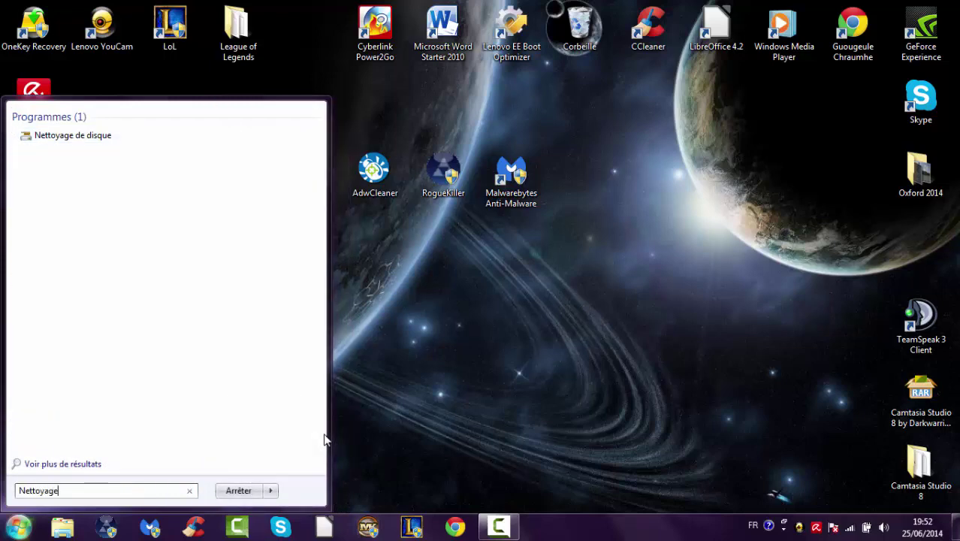
left_click(111, 136)
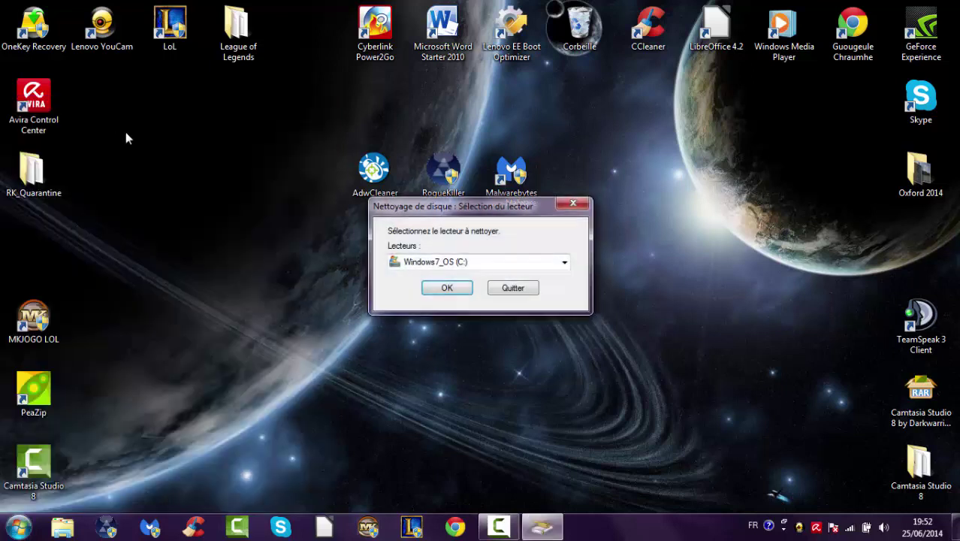
Choose Windows7_OS (C:) as the drive to clean and start calculating the space that can be freed
left_click(564, 262)
left_click(564, 262)
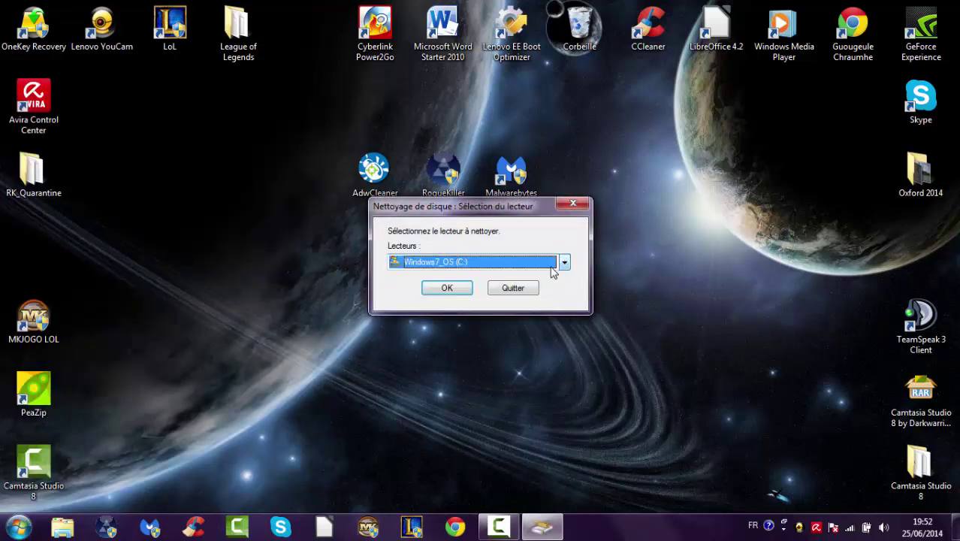
left_click(562, 264)
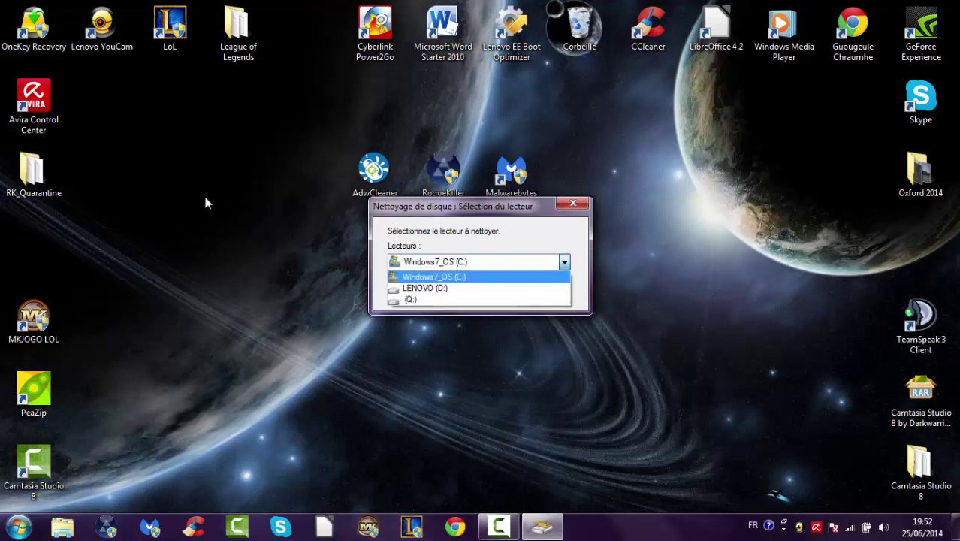
left_click(504, 276)
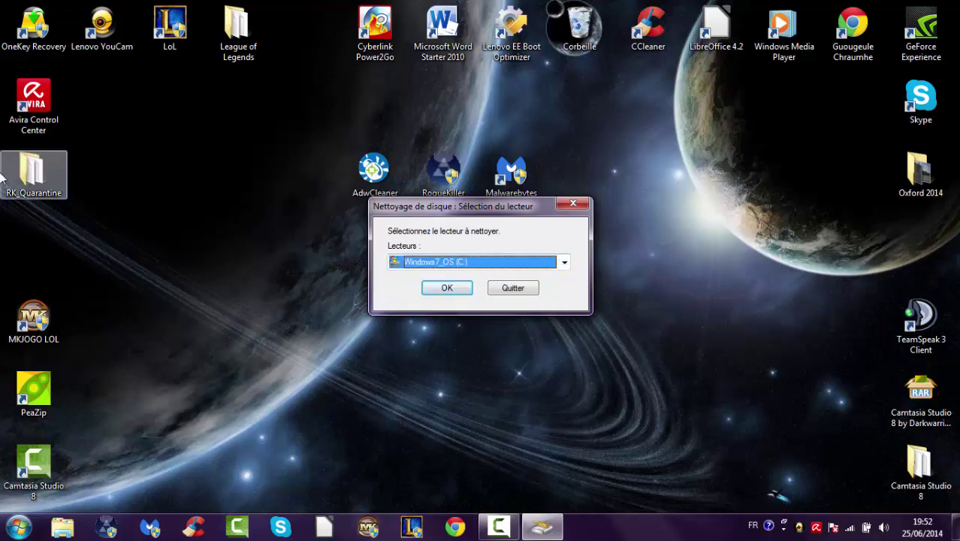
left_click(463, 294)
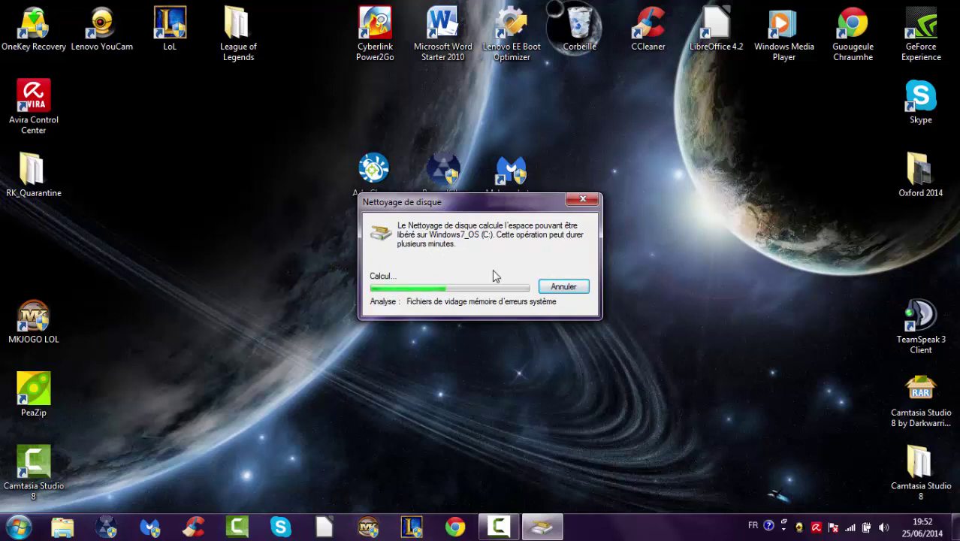
left_click(190, 229)
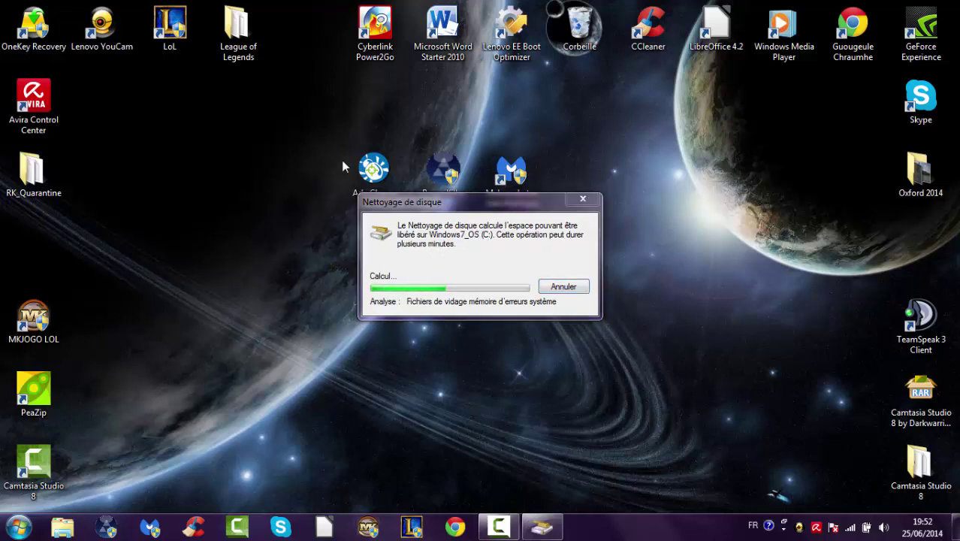
left_click_drag(491, 208, 712, 515)
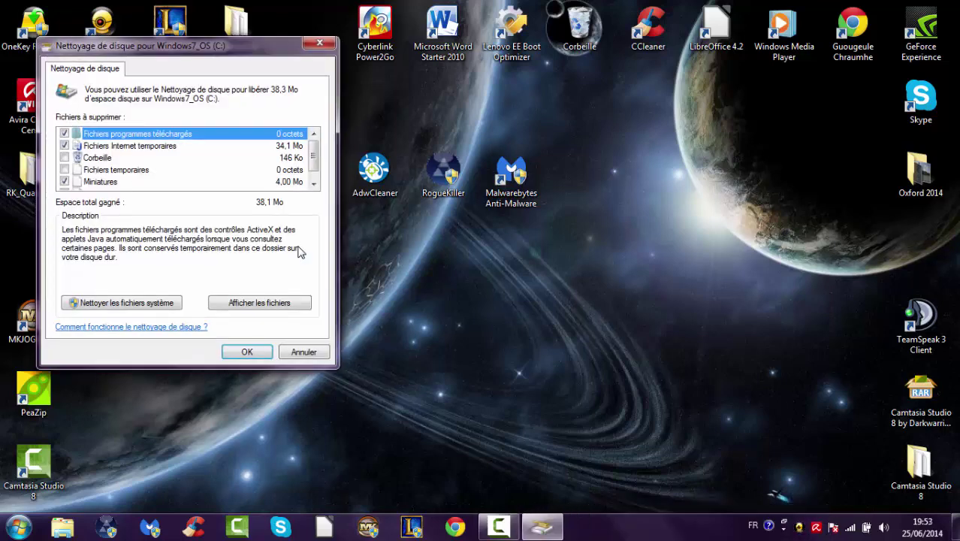
Examine the categories of files offered for deletion on Windows7_OS (C:) and their sizes
scroll(319, 171, "down", 1)
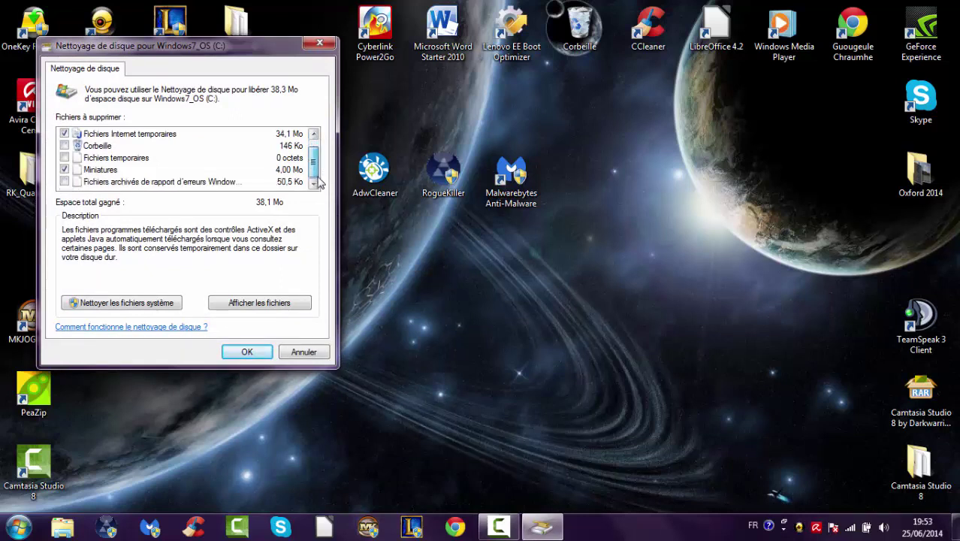
scroll(321, 147, "up", 1)
scroll(305, 139, "down", 1)
scroll(304, 139, "up", 1)
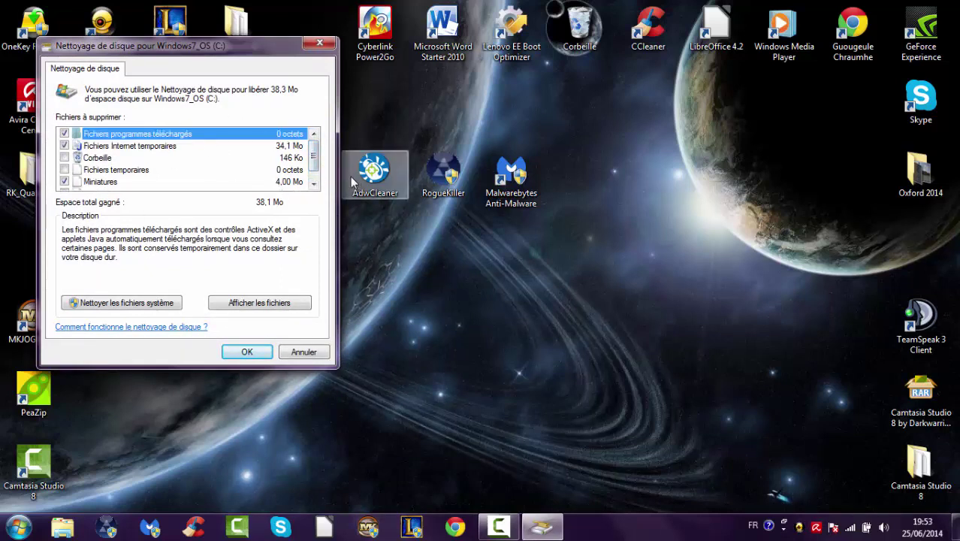
scroll(315, 154, "down", 1)
scroll(316, 154, "up", 1)
scroll(314, 151, "down", 1)
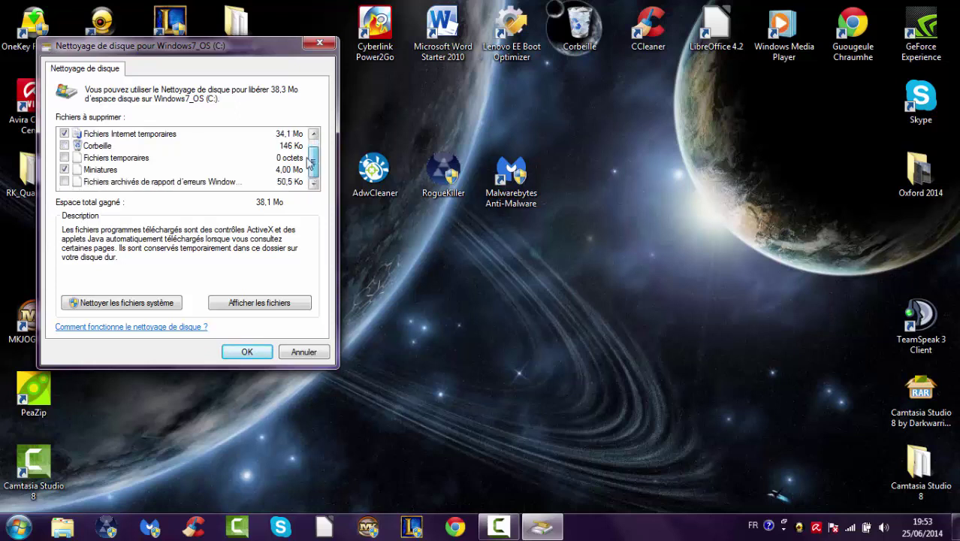
scroll(314, 148, "up", 1)
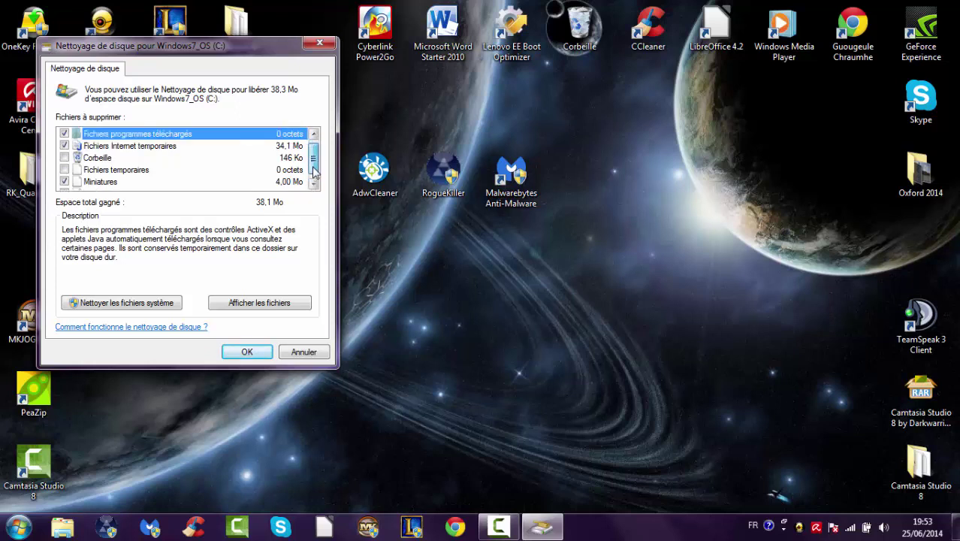
scroll(316, 167, "down", 1)
scroll(316, 161, "up", 1)
scroll(315, 169, "down", 1)
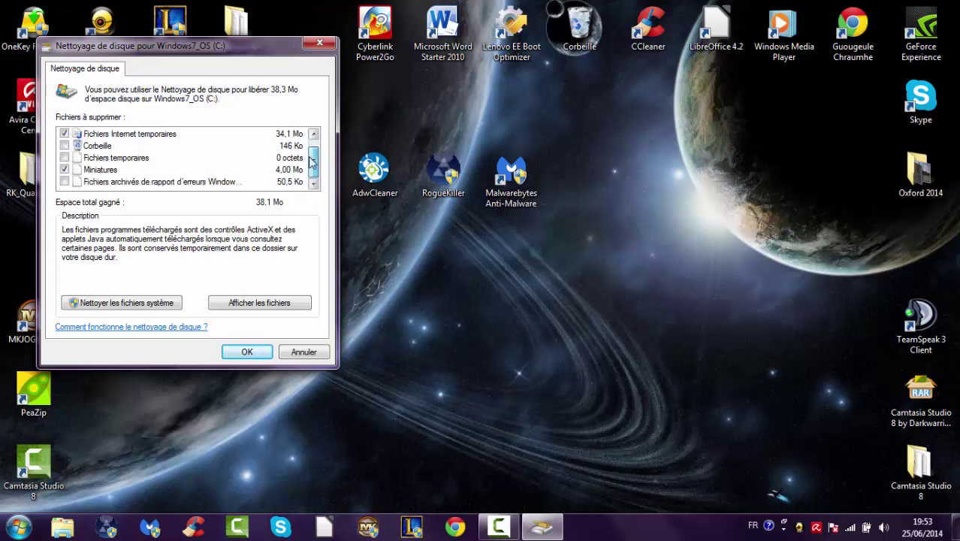
scroll(312, 158, "up", 1)
scroll(188, 154, "down", 1)
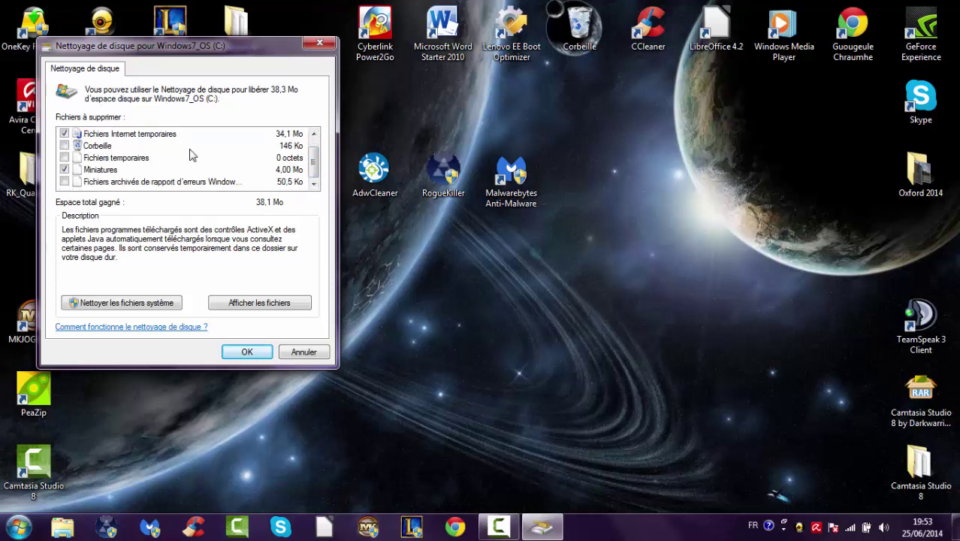
scroll(209, 161, "up", 1)
scroll(208, 161, "down", 1)
Include Corbeille, Fichiers temporaires and the archived Windows error reports in the cleanup, and permanently delete all the selected files
left_click(64, 158)
left_click(65, 182)
scroll(275, 170, "up", 1)
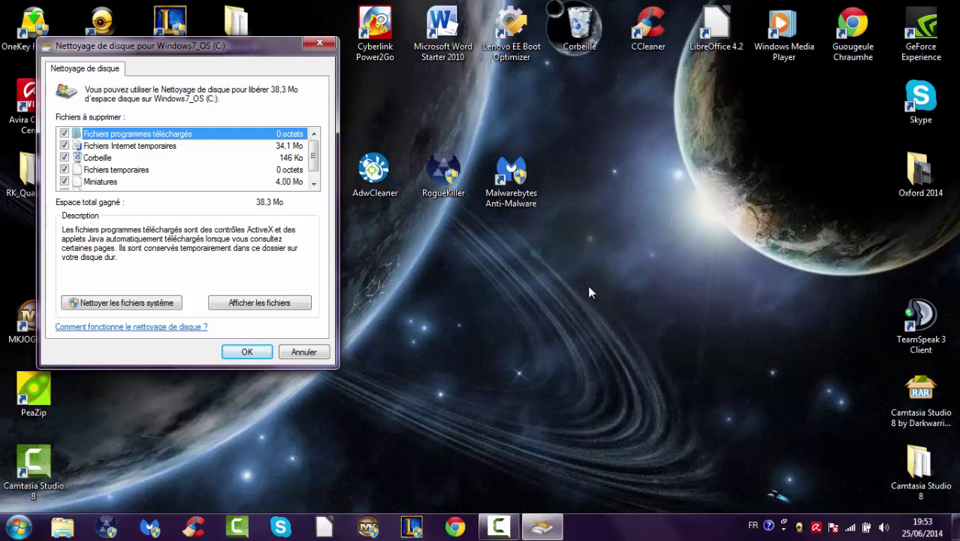
scroll(313, 158, "down", 1)
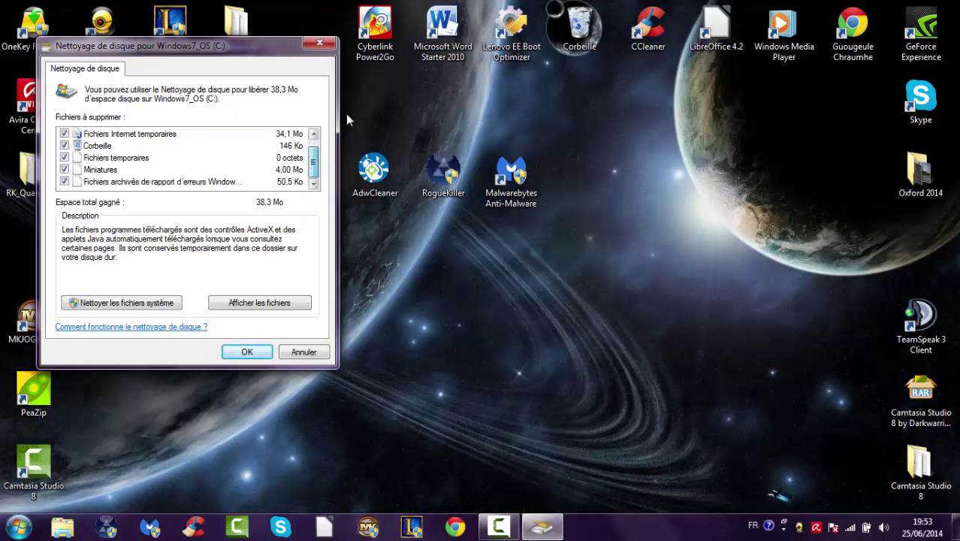
scroll(351, 186, "up", 1)
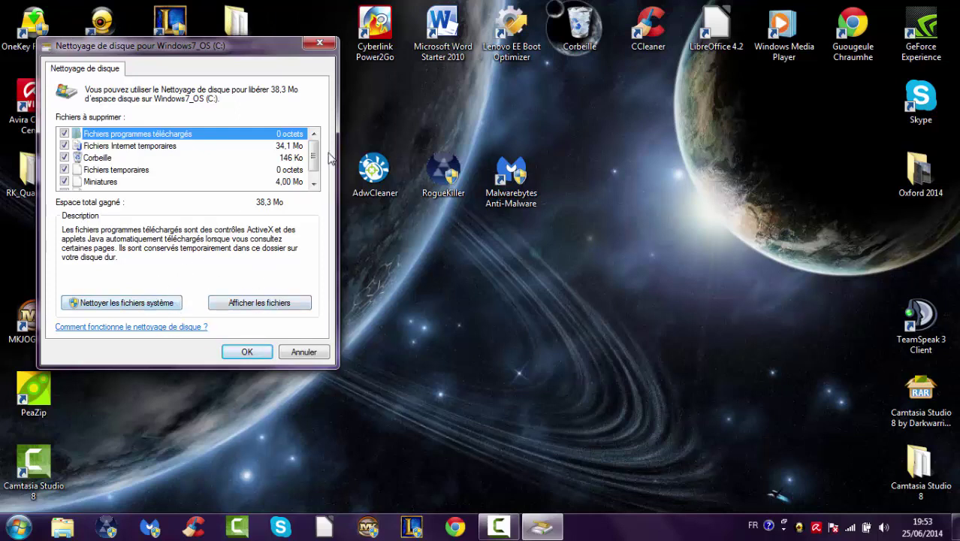
scroll(321, 165, "down", 1)
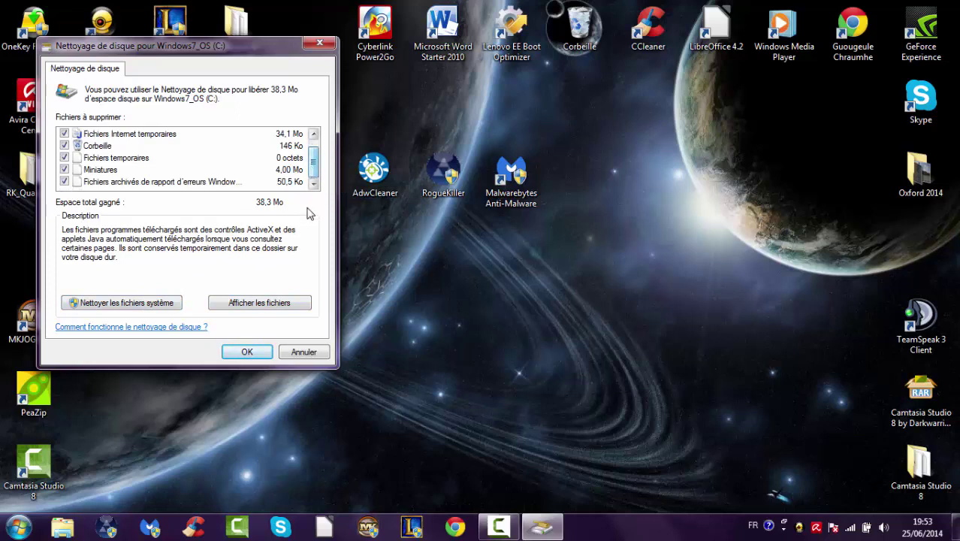
scroll(327, 147, "up", 1)
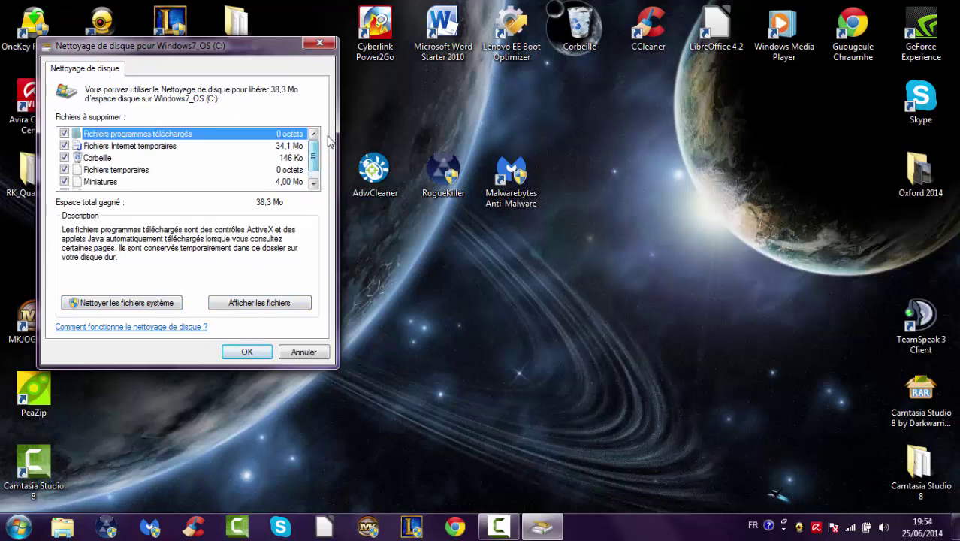
left_click(242, 353)
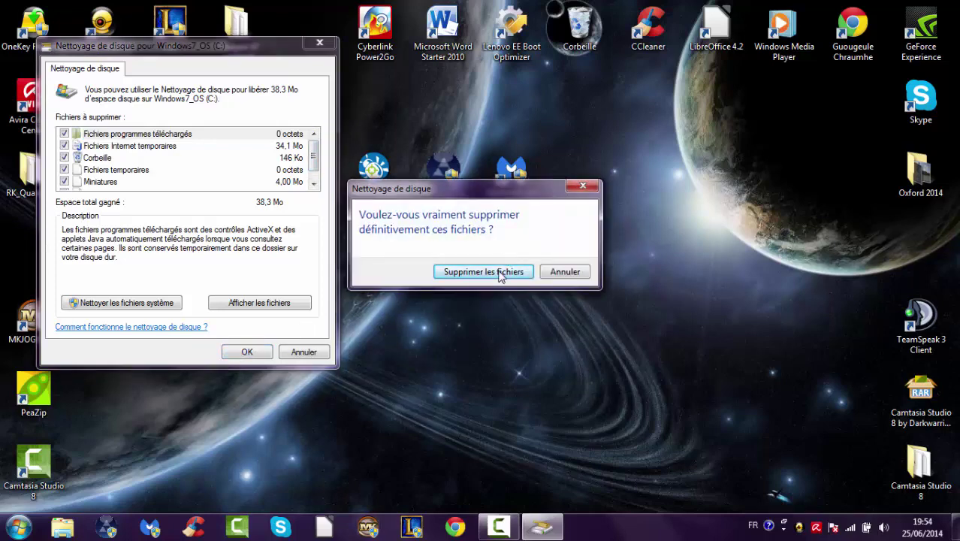
left_click(500, 273)
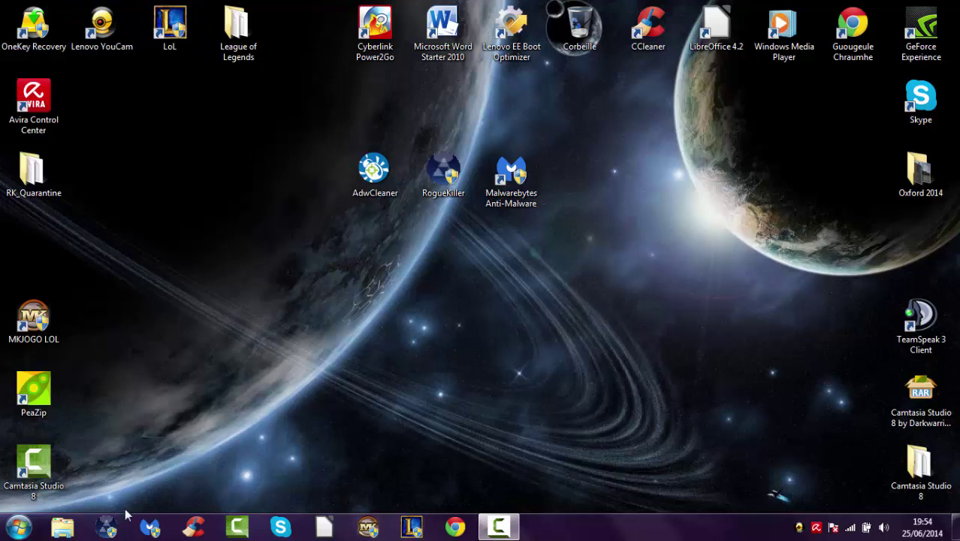
left_click_drag(331, 472, 699, 278)
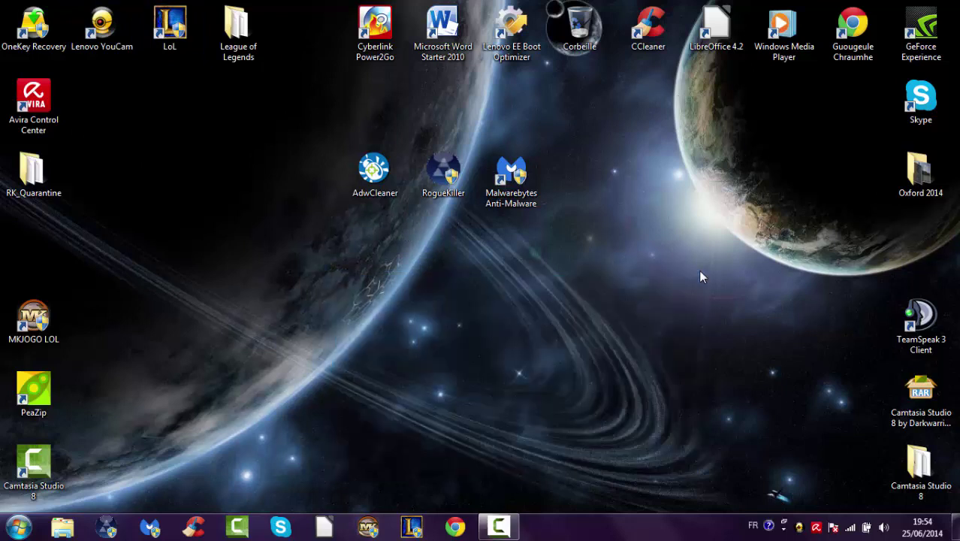
left_click_drag(278, 292, 582, 108)
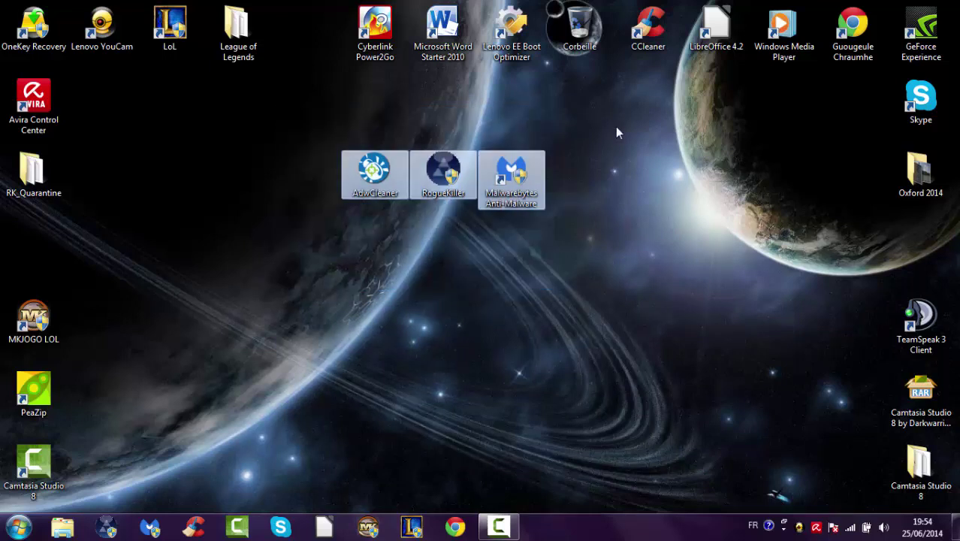
left_click(616, 126)
left_click(18, 526)
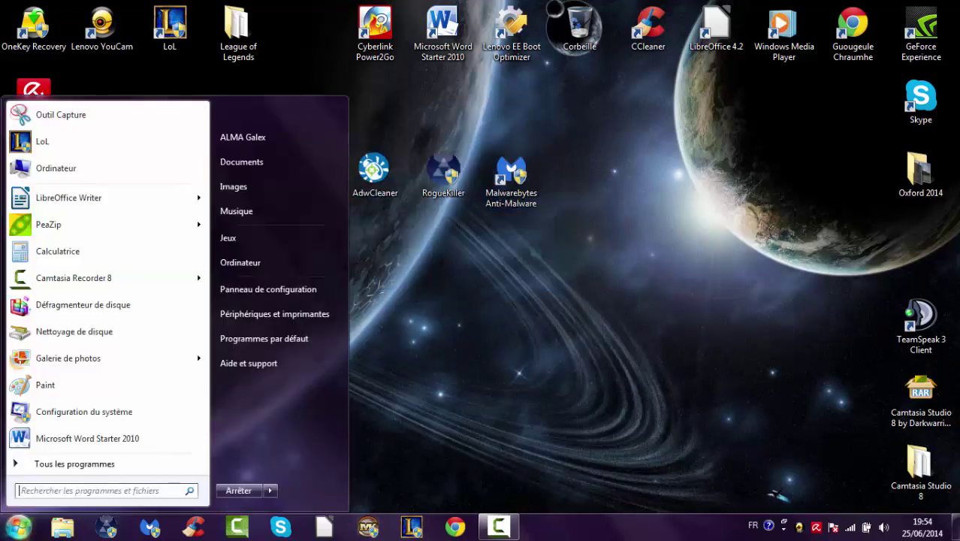
left_click(20, 526)
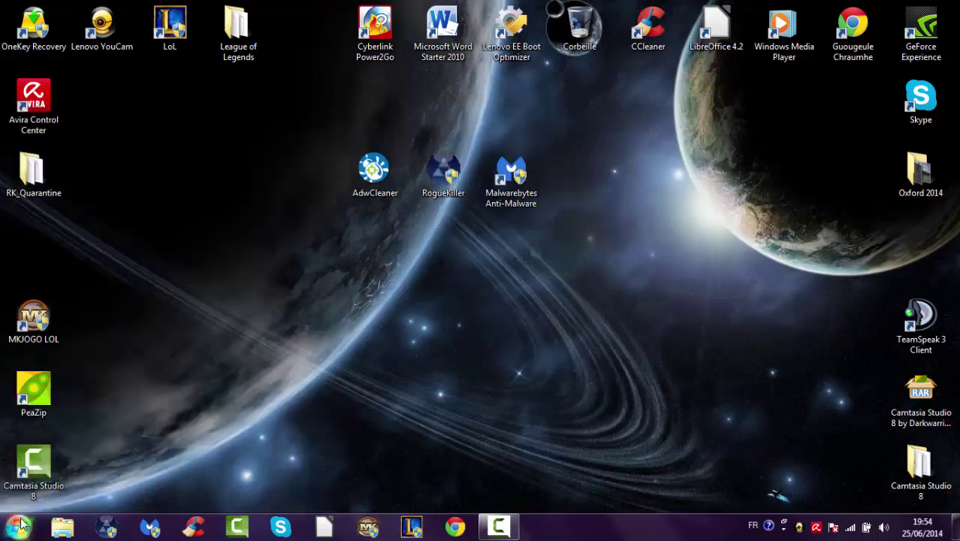
left_click_drag(630, 256, 253, 118)
left_click_drag(301, 94, 583, 265)
left_click(555, 256)
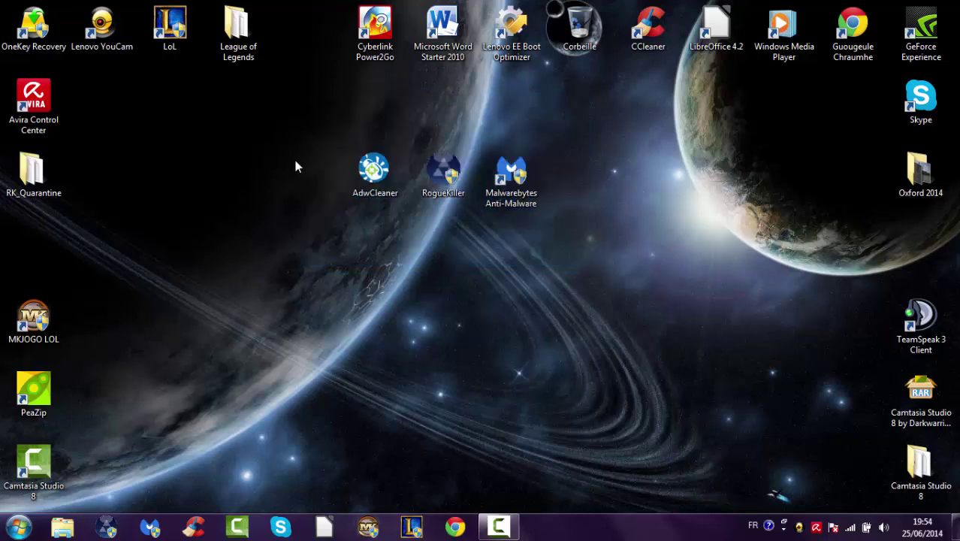
Open Google Chrome on a new tab, minimise its window, and leave the desktop shortcuts deselected
left_click(455, 526)
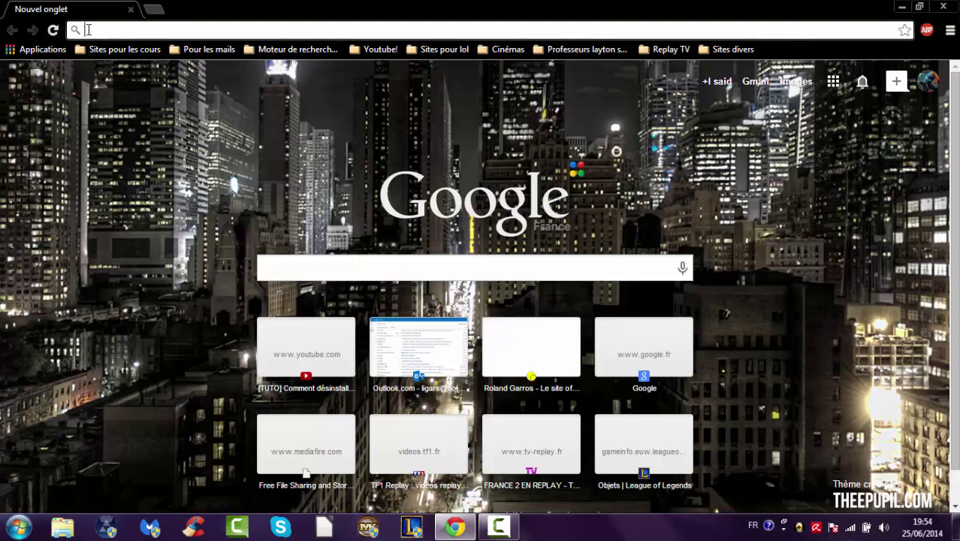
left_click(902, 6)
left_click_drag(485, 343, 660, 271)
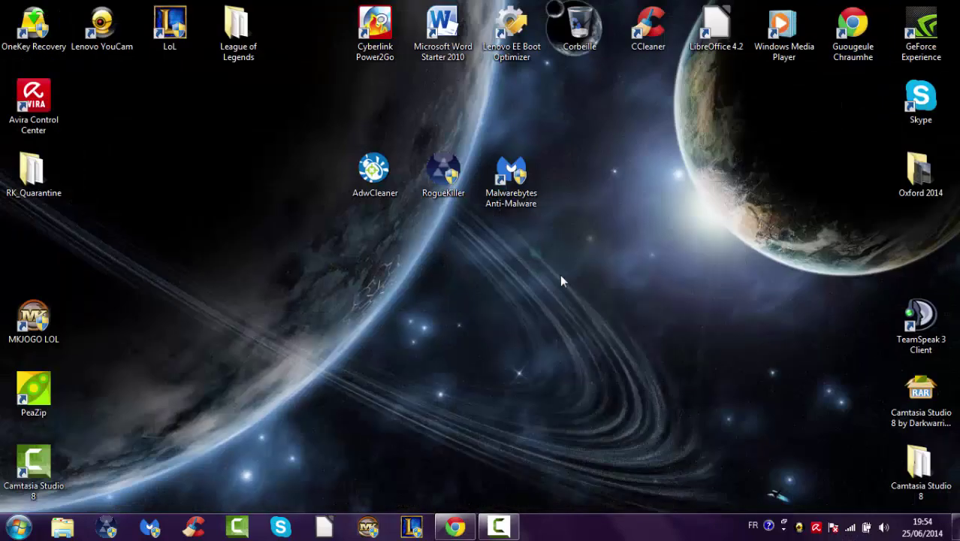
left_click_drag(432, 275, 284, 122)
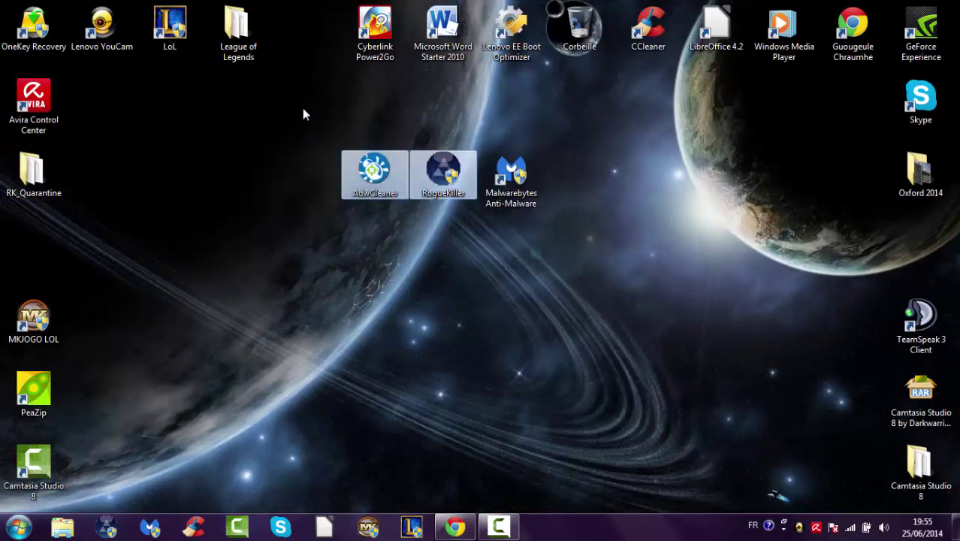
left_click(313, 107)
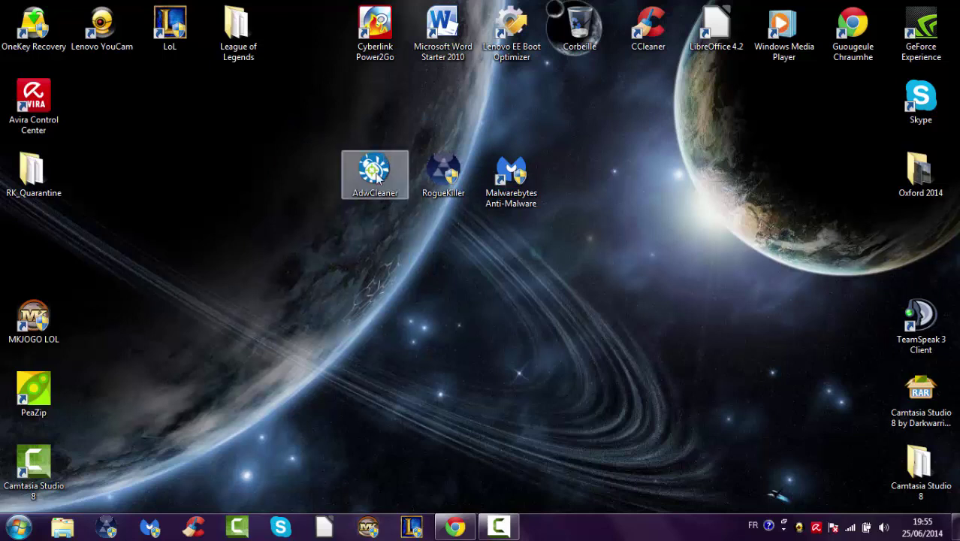
Launch AdwCleaner from the desktop and allow it to run despite its unknown publisher
mouse_move(381, 172)
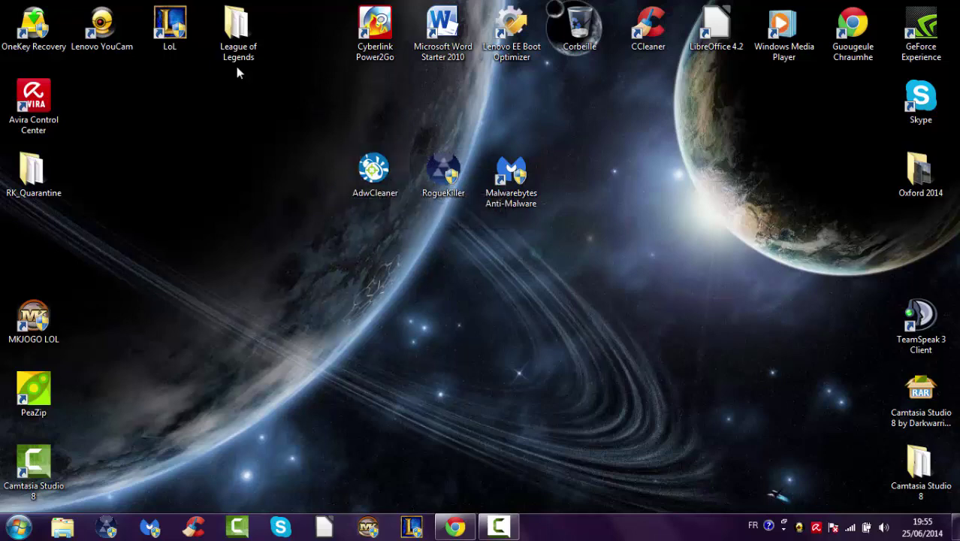
double_click(374, 171)
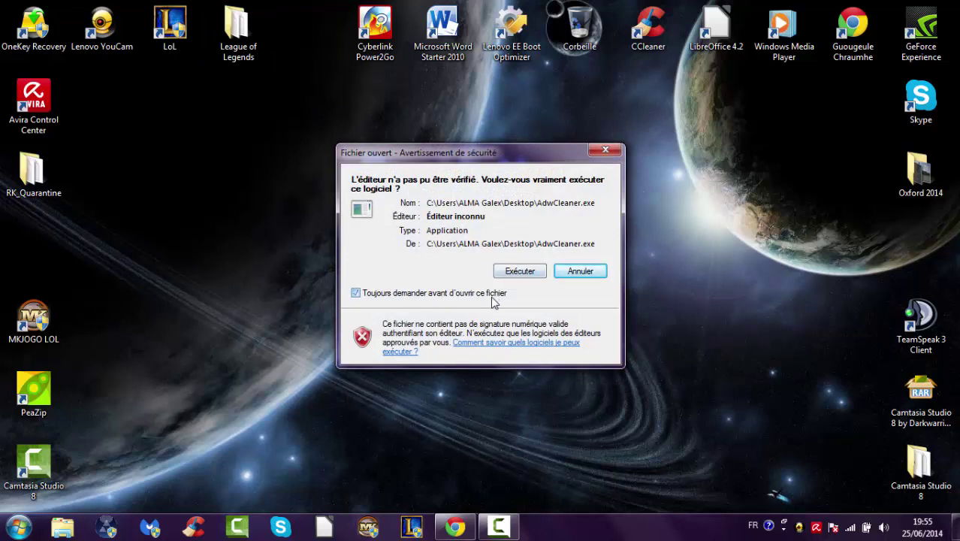
left_click(515, 271)
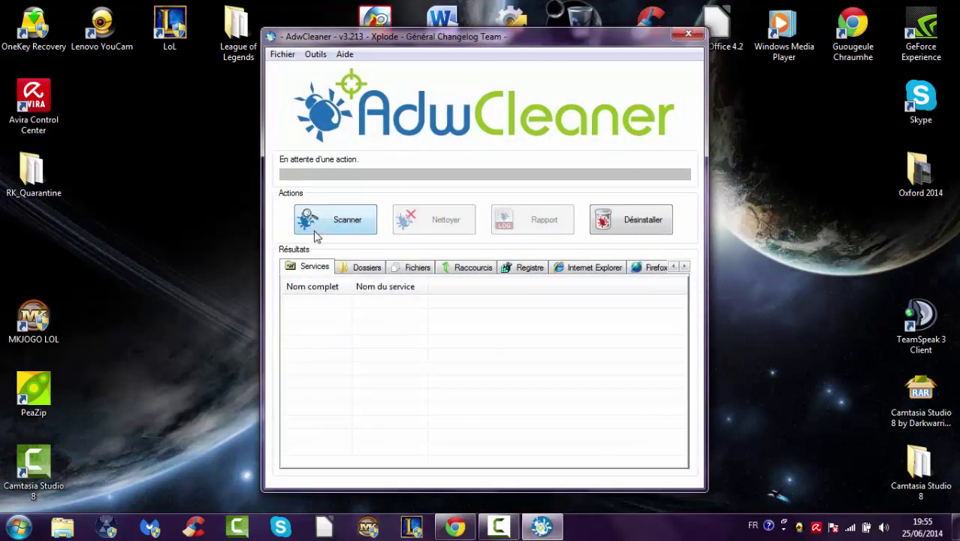
Look through AdwCleaner's empty result categories, from Dossiers and Fichiers to Firefox and Chrome, and return to Services
left_click(366, 271)
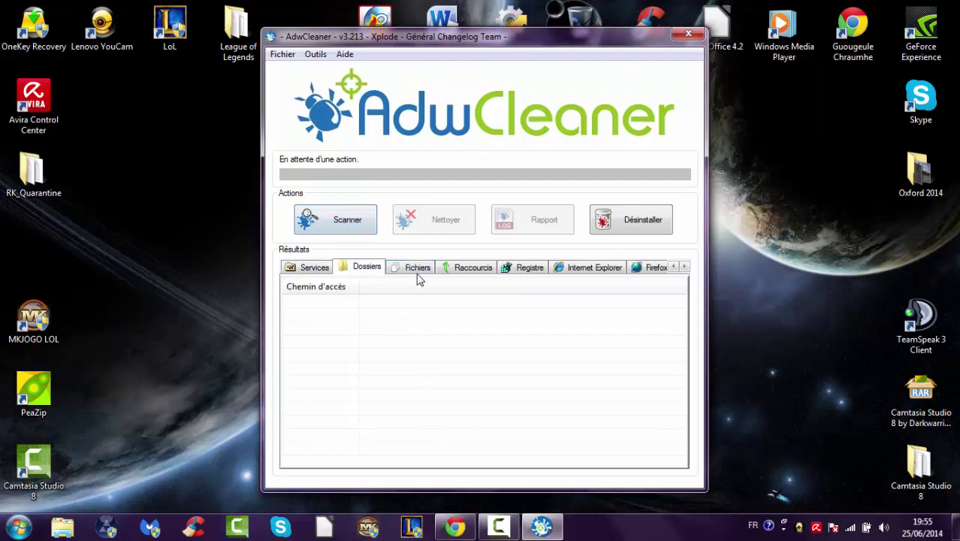
left_click(409, 269)
left_click(470, 269)
left_click(526, 269)
left_click(579, 269)
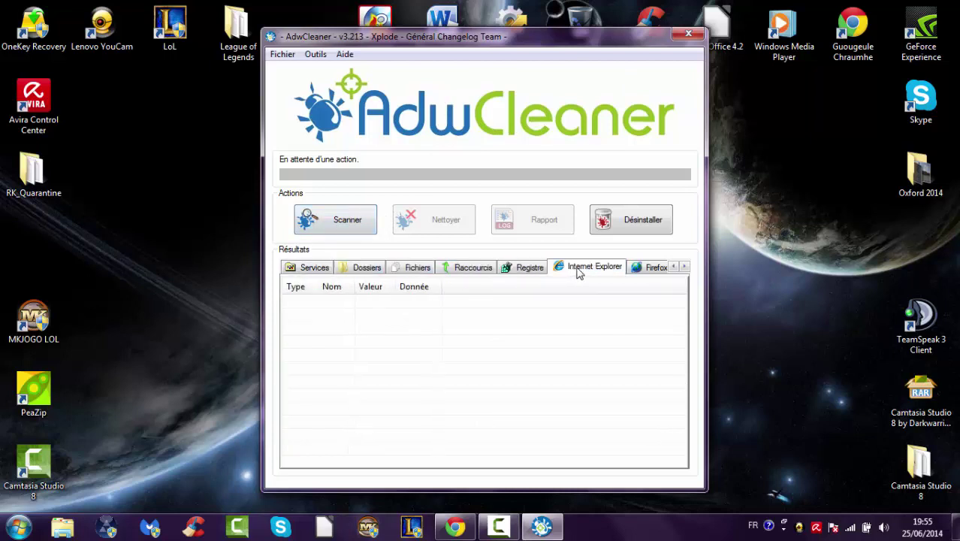
left_click(536, 270)
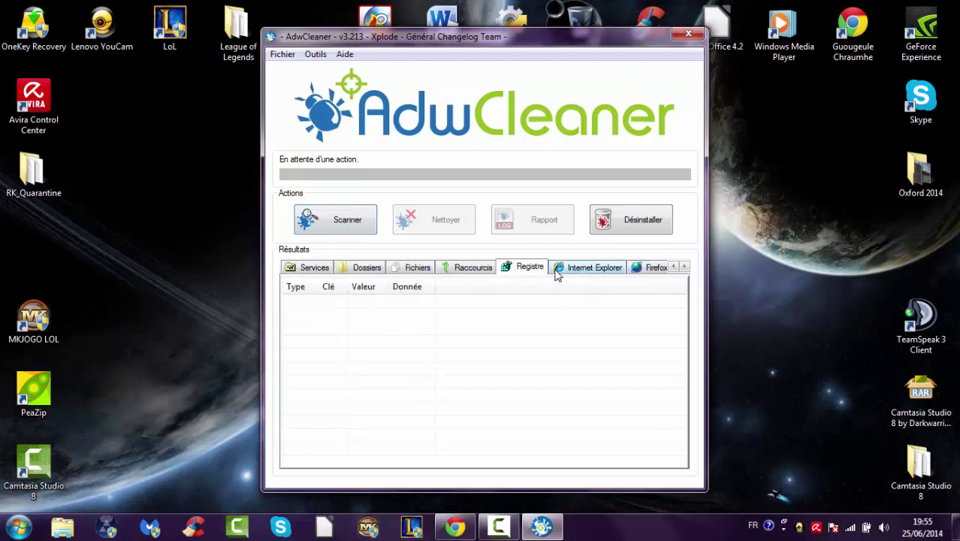
left_click(562, 270)
left_click(653, 269)
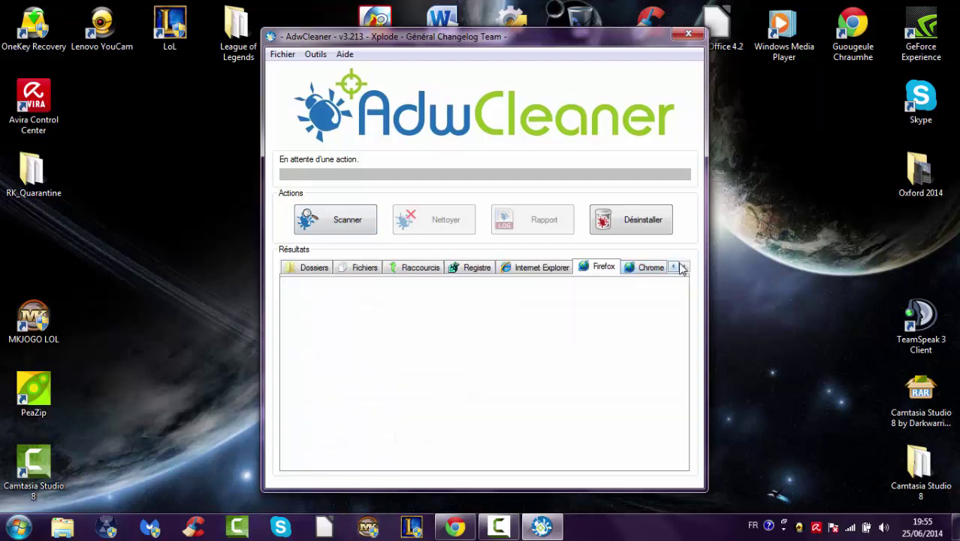
left_click(683, 268)
left_click(607, 271)
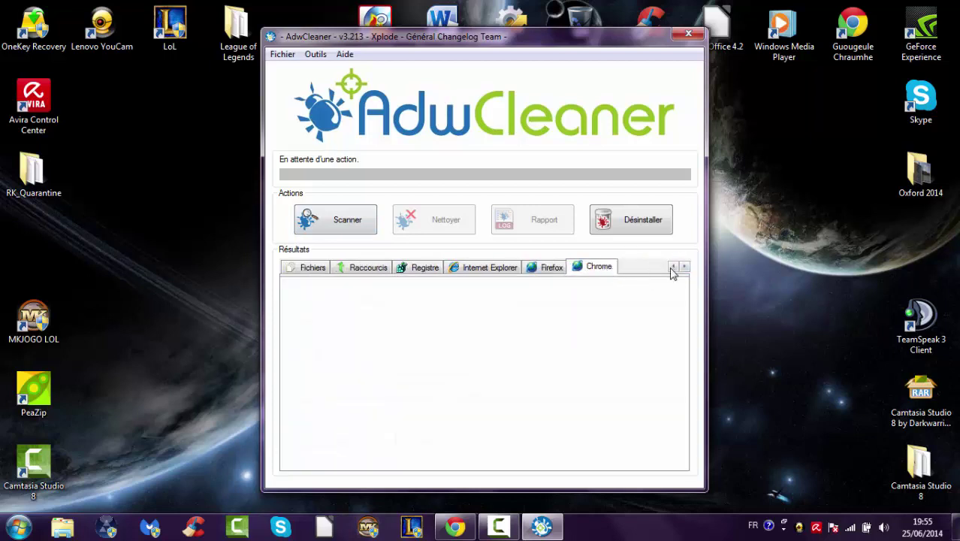
left_click(673, 268)
left_click(674, 268)
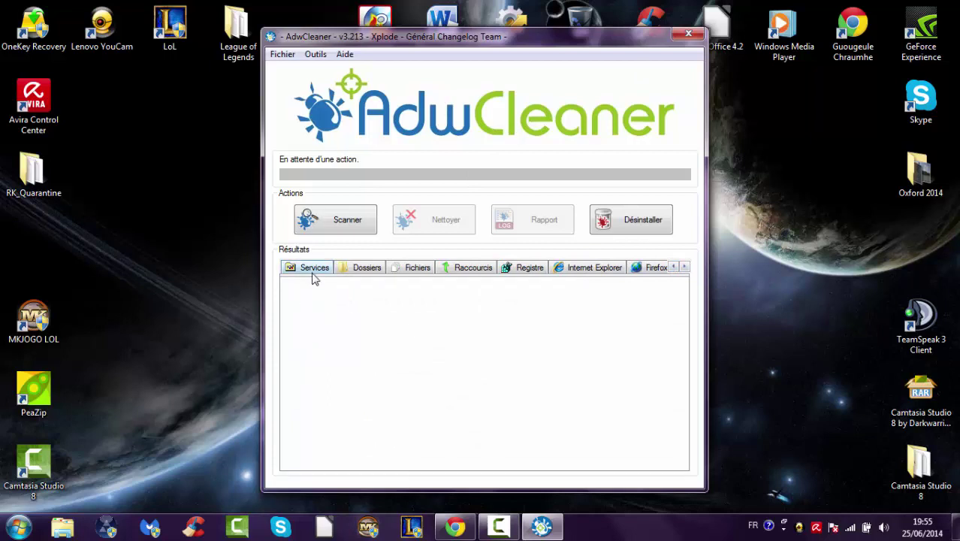
left_click(313, 269)
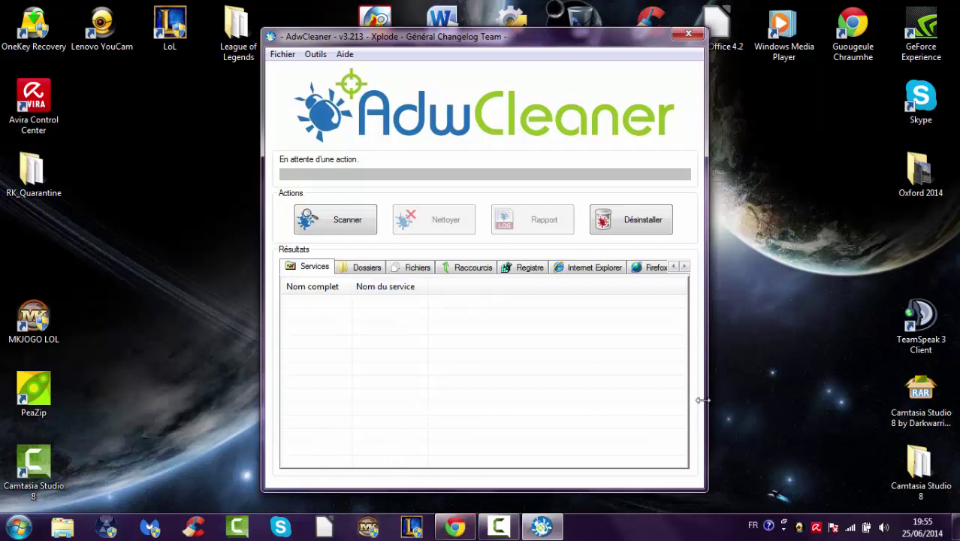
Switch to Google Chrome, search for "télécharger adwclaner", and open Clubic's AdwCleaner download page
left_click(454, 527)
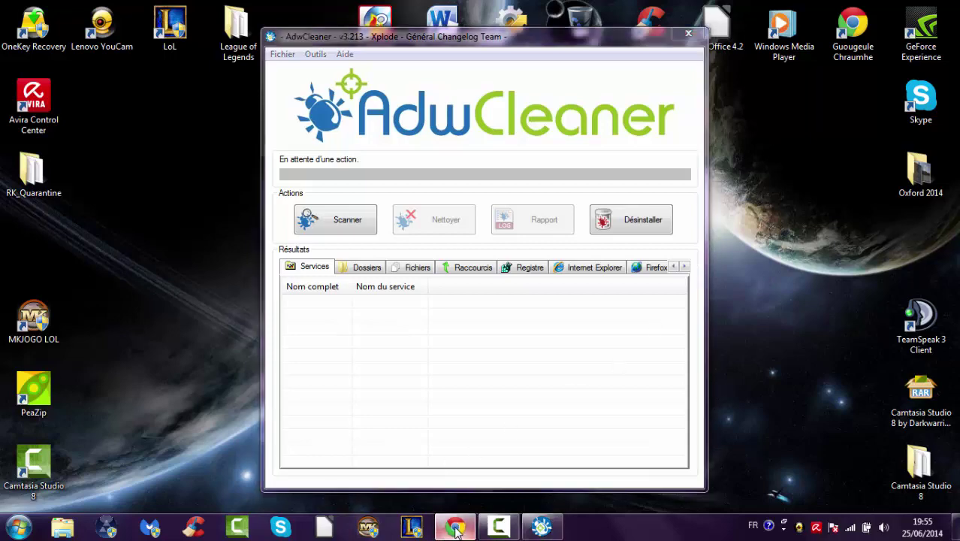
type("télécharge")
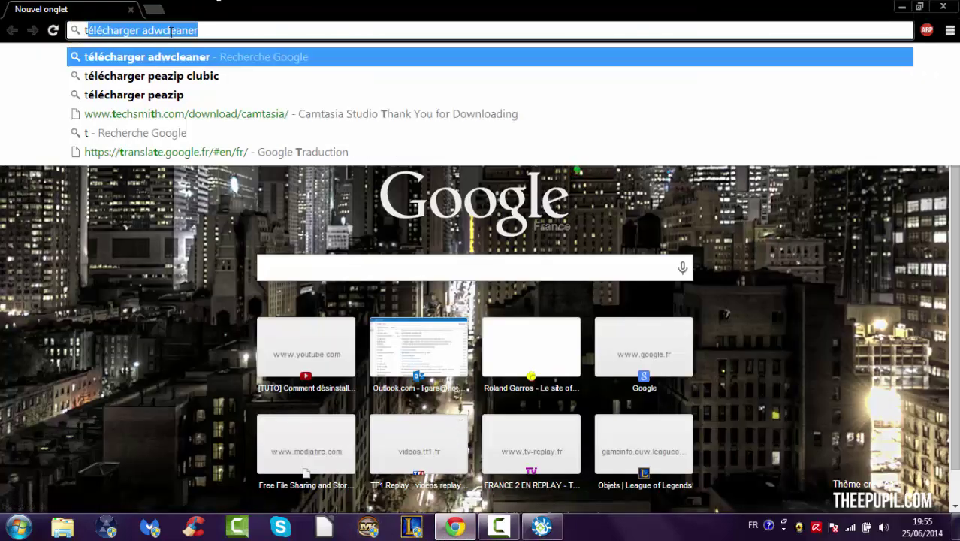
type("r adw")
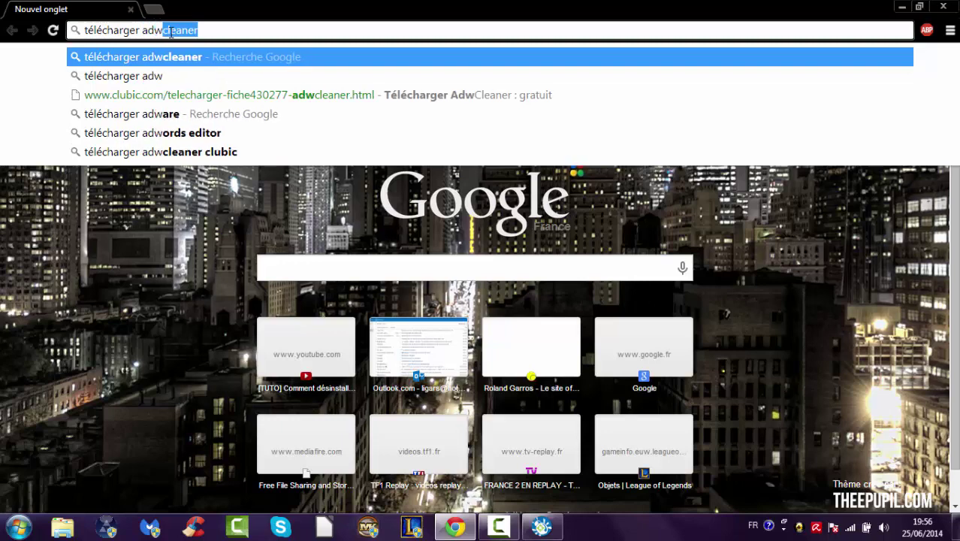
type("claner")
key("Return")
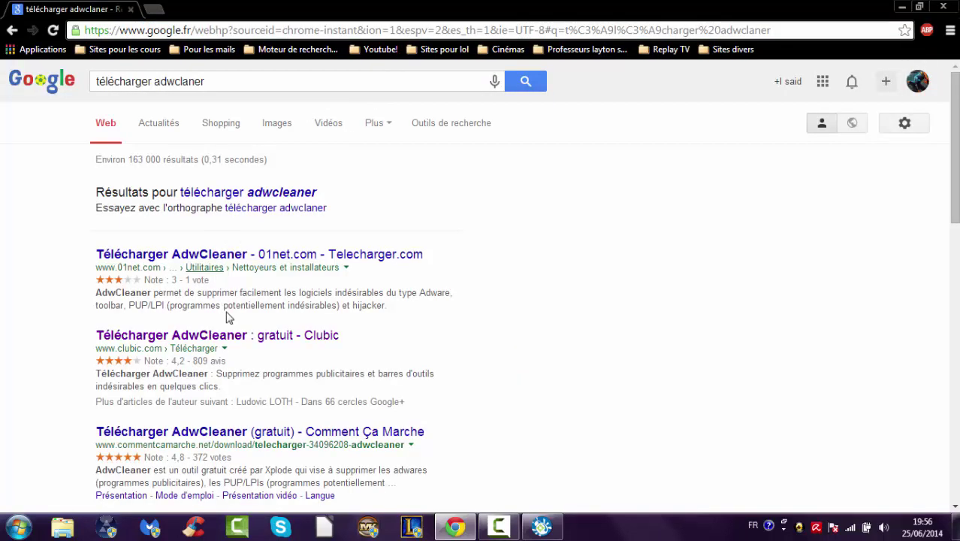
left_click(233, 337)
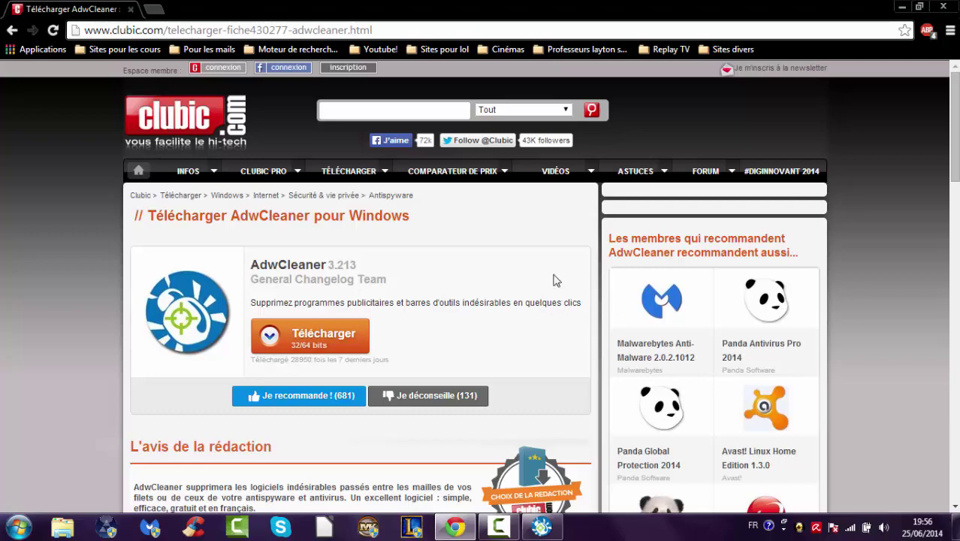
Read through Clubic's AdwCleaner page, including the editorial review, the important remarks and the community ratings
scroll(553, 279, "down", 4)
scroll(558, 260, "up", 3)
scroll(557, 256, "up", 1)
scroll(559, 256, "down", 4)
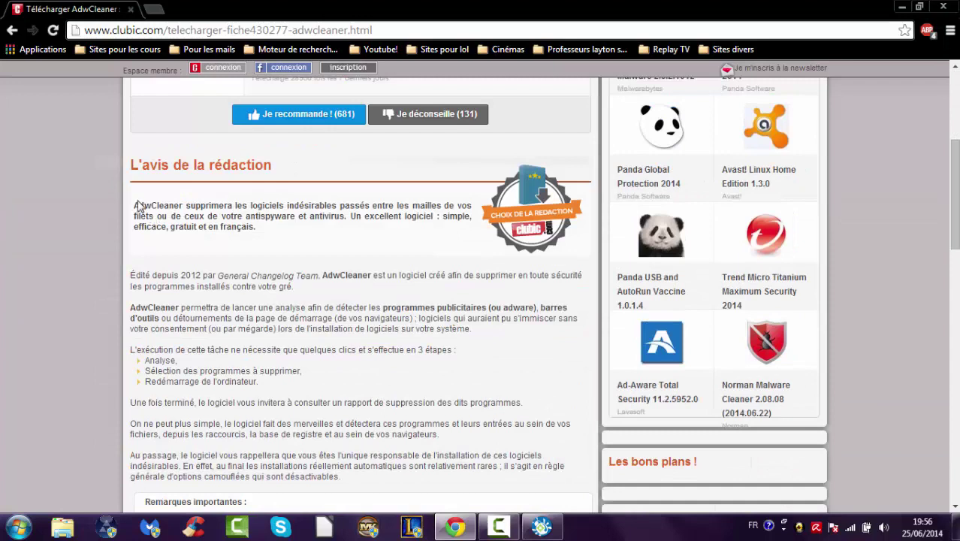
left_click_drag(136, 204, 280, 239)
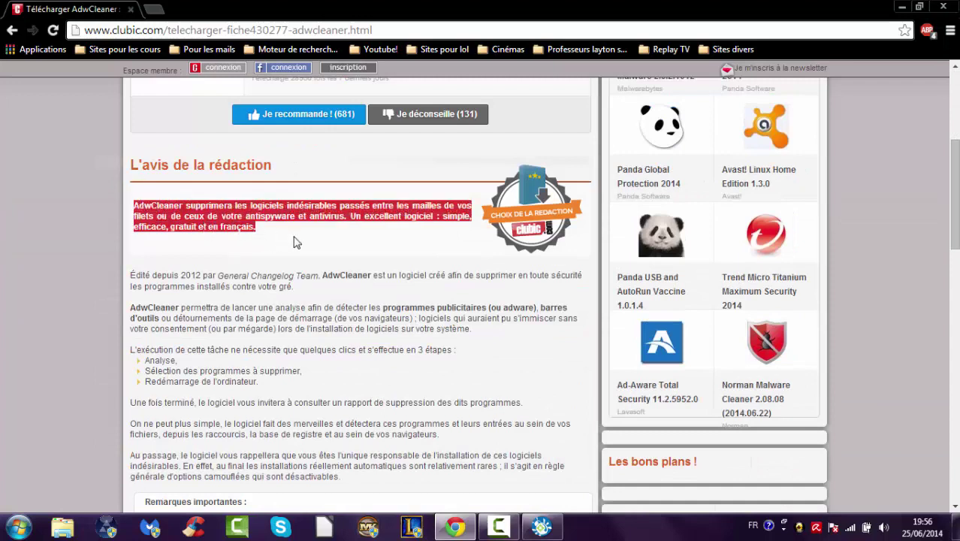
left_click(292, 237)
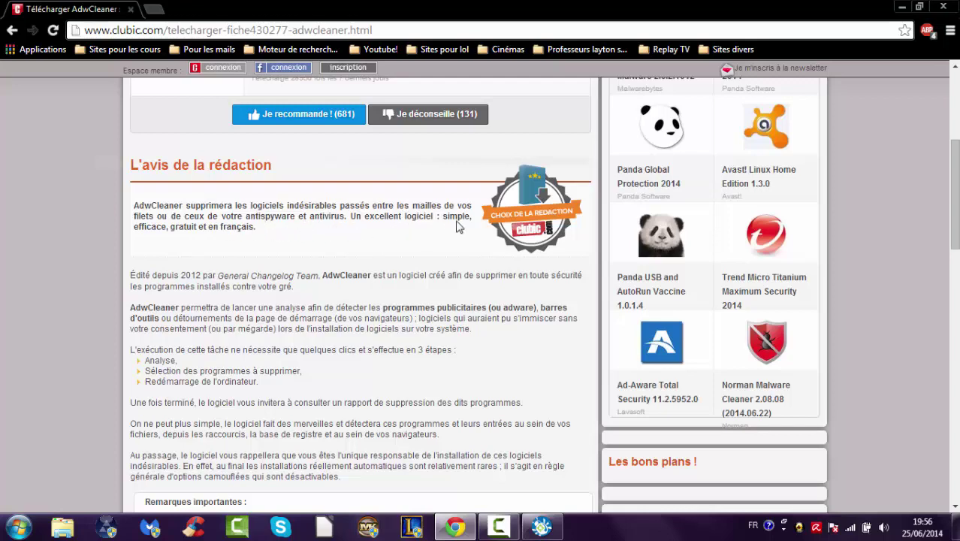
scroll(334, 263, "down", 2)
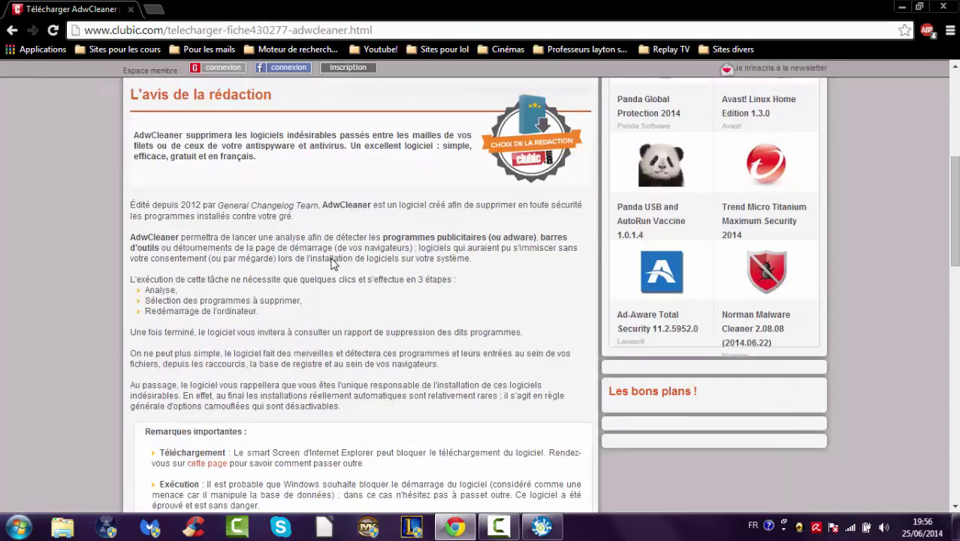
scroll(324, 268, "down", 15)
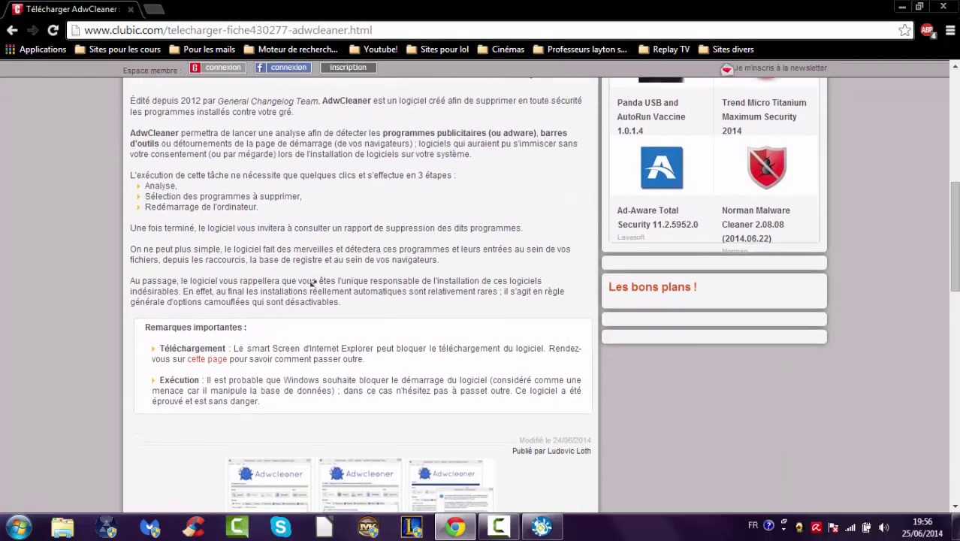
scroll(301, 464, "up", 8)
scroll(305, 465, "up", 10)
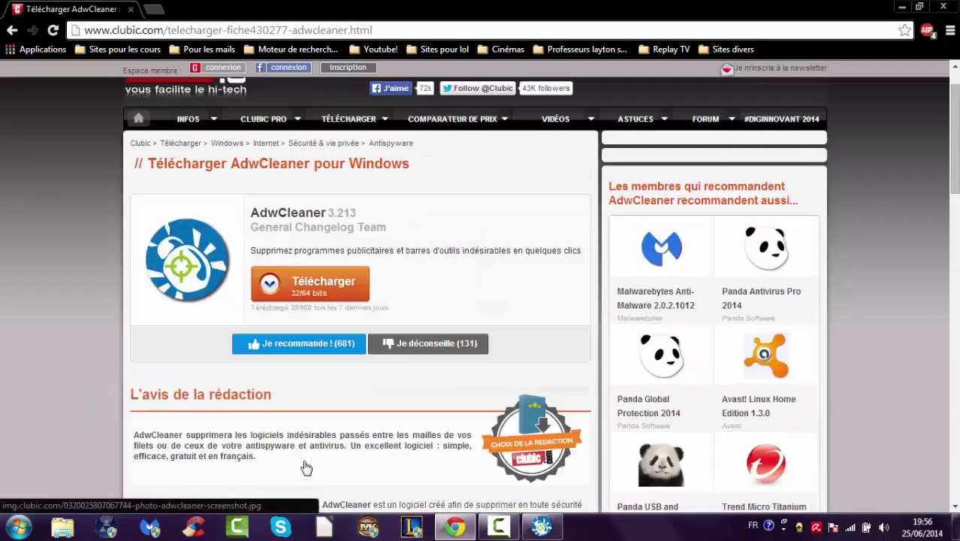
scroll(305, 460, "down", 9)
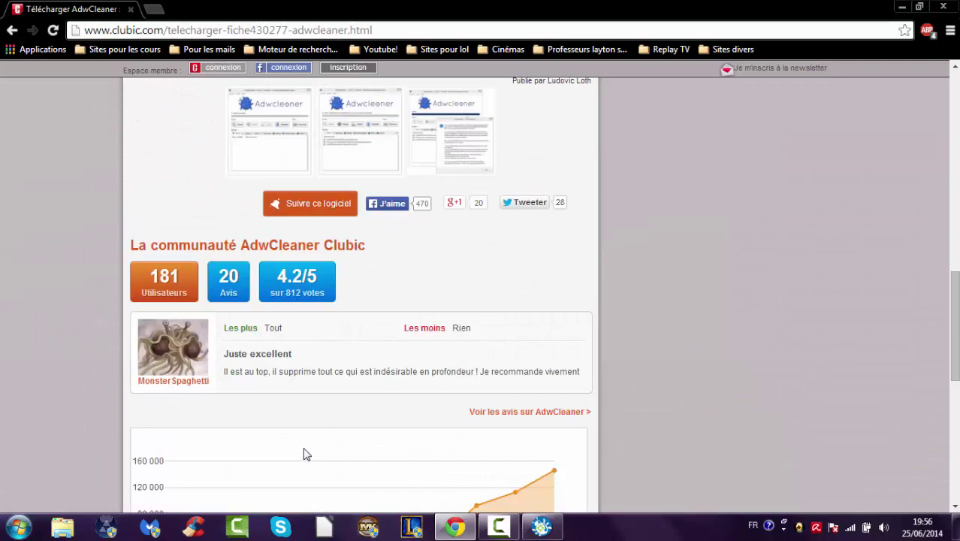
scroll(619, 311, "up", 6)
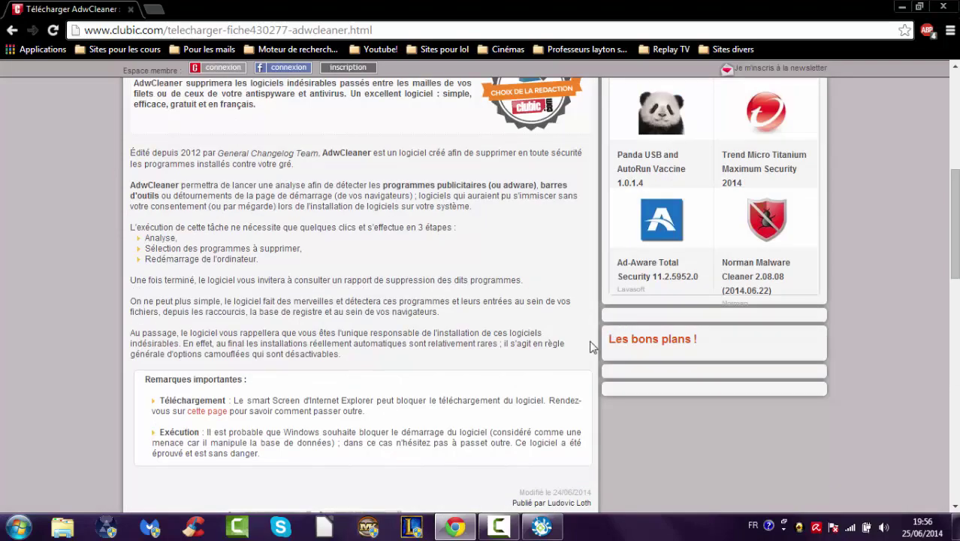
scroll(593, 344, "down", 4)
scroll(520, 345, "up", 6)
scroll(541, 390, "up", 5)
scroll(337, 379, "down", 1)
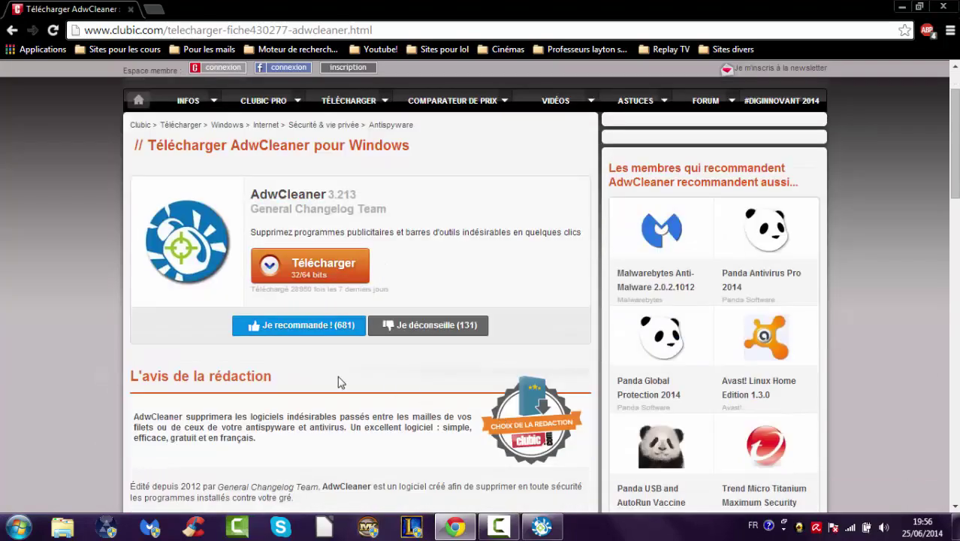
scroll(373, 415, "up", 2)
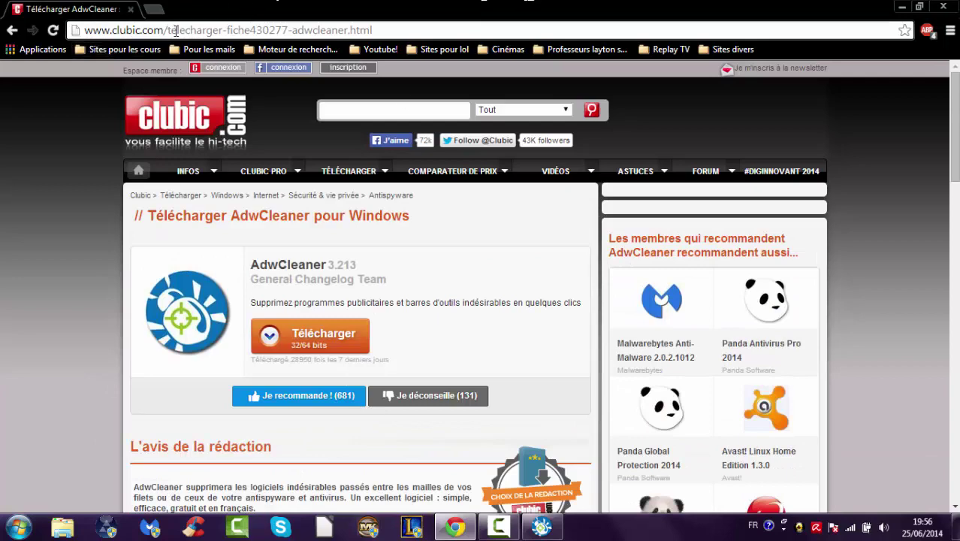
left_click(155, 9)
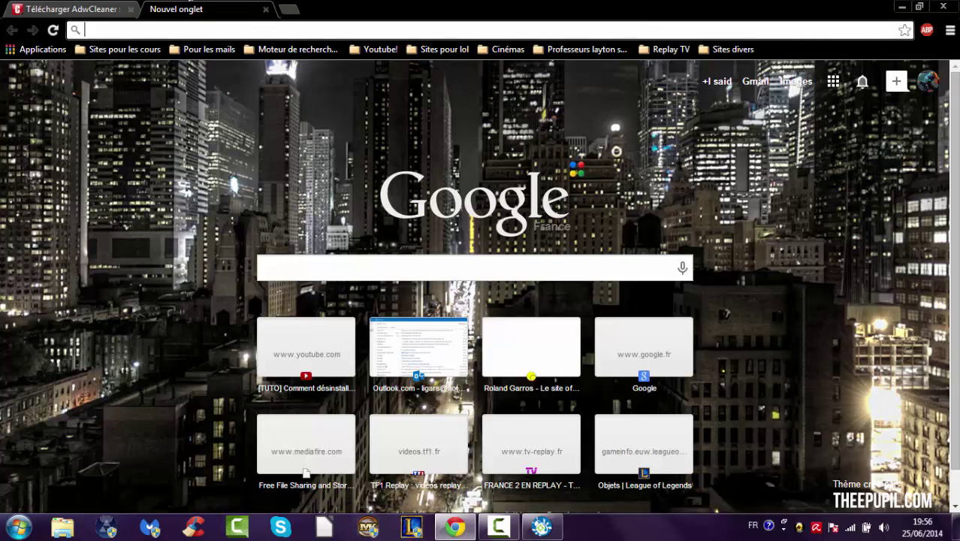
left_click(64, 8)
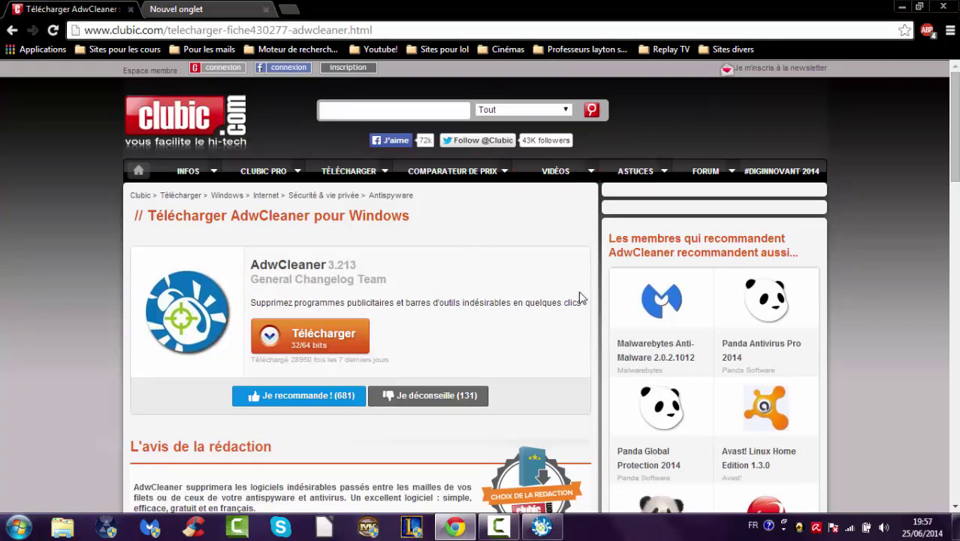
left_click(239, 8)
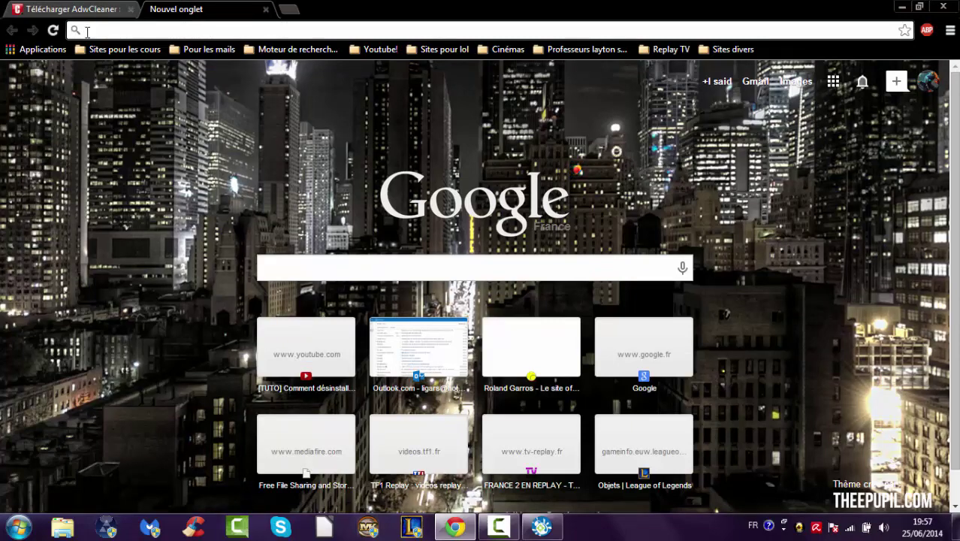
left_click(899, 7)
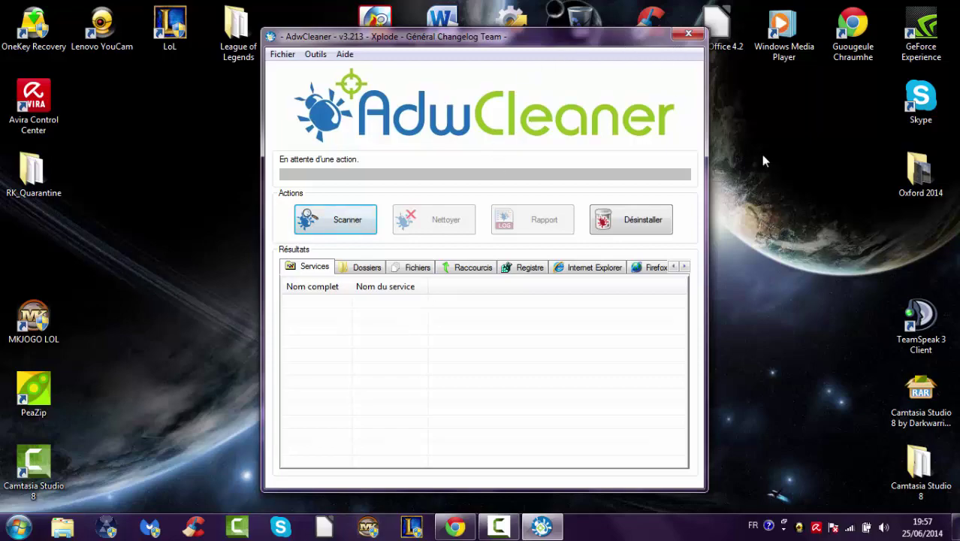
left_click(454, 527)
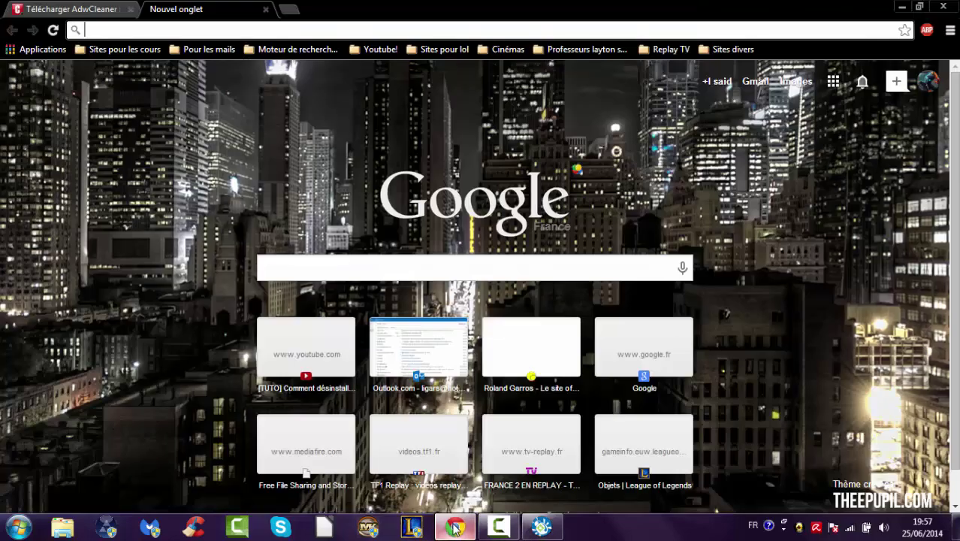
left_click(454, 527)
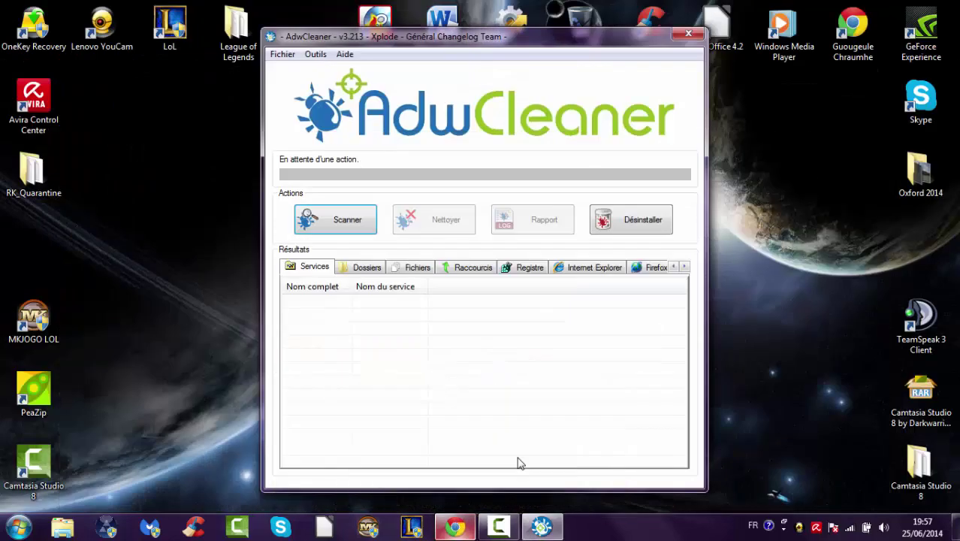
Bring back the Clubic AdwCleaner page in Chrome to point out its web address, and close all browser tabs
left_click(455, 527)
left_click(105, 10)
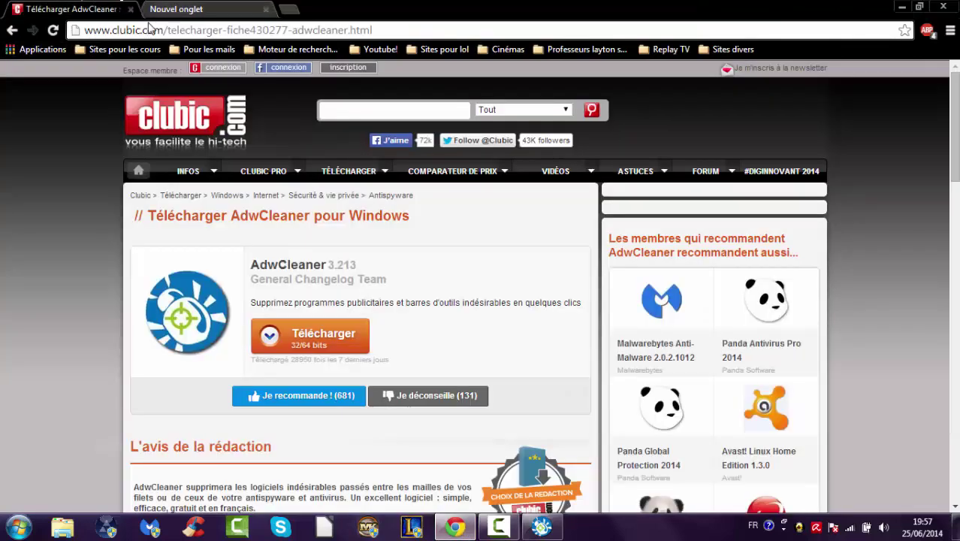
left_click_drag(127, 30, 350, 76)
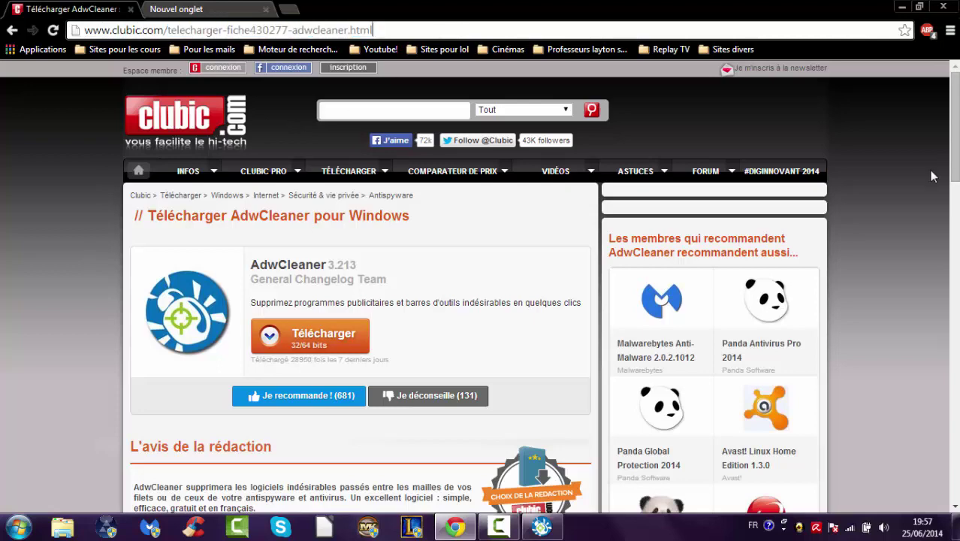
key("ctrl+w")
key("ctrl+w")
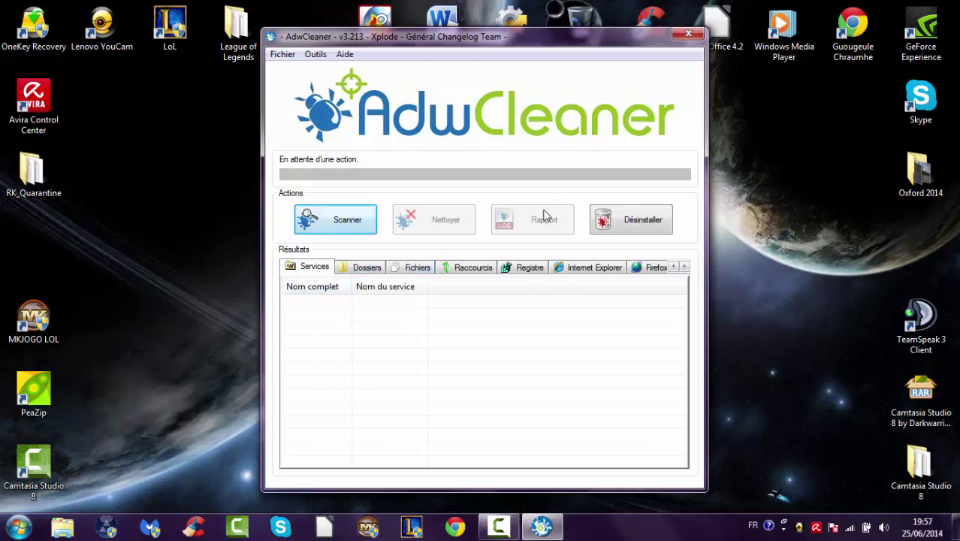
Review AdwCleaner's categories again for folders, files, shortcuts, registry and browsers, ending on the services list
left_click(367, 271)
left_click(410, 268)
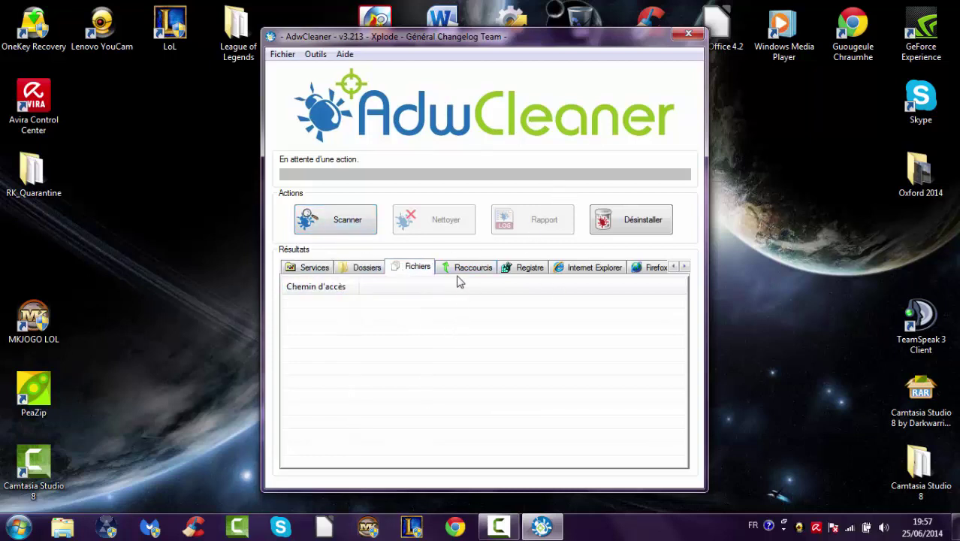
left_click(460, 271)
left_click(526, 269)
left_click(593, 269)
left_click(659, 269)
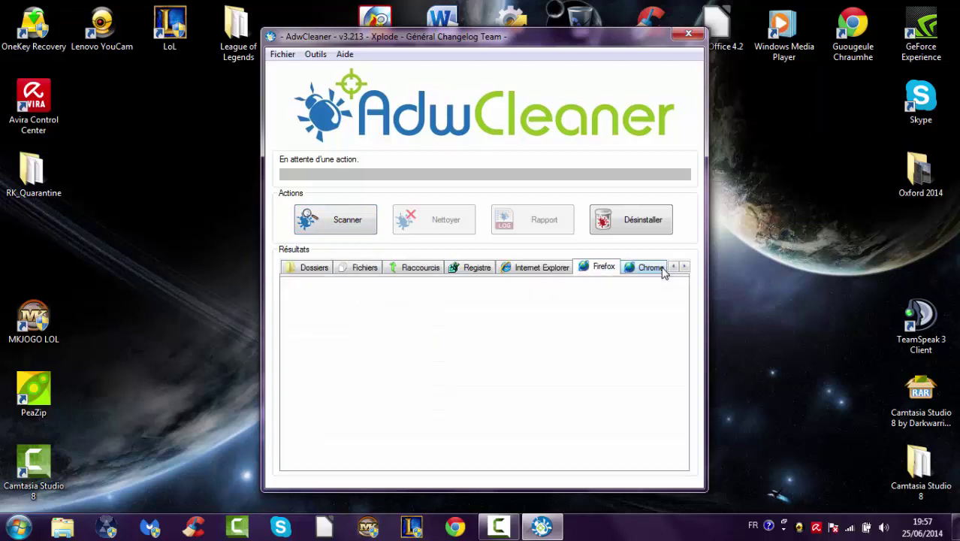
left_click(662, 270)
left_click(674, 268)
left_click(673, 268)
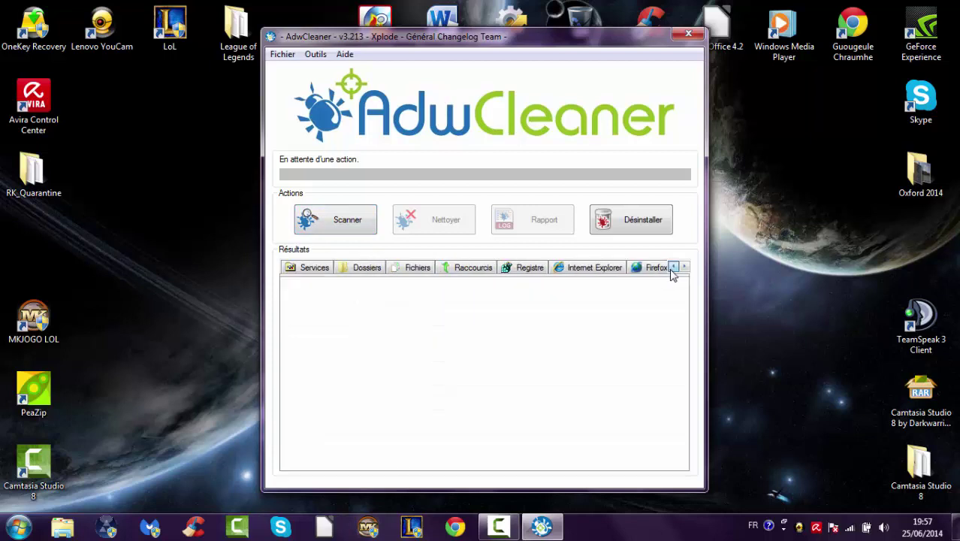
left_click(316, 269)
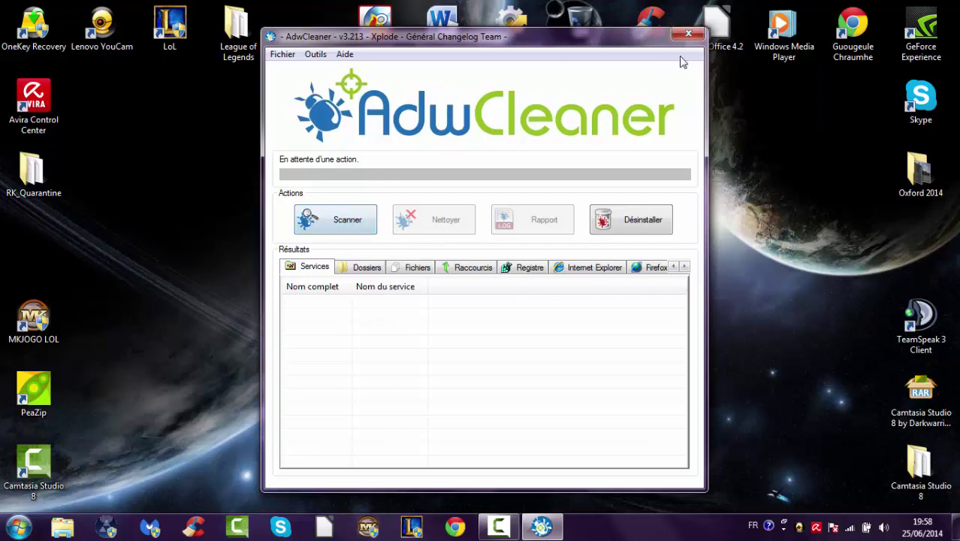
Close the AdwCleaner window to return to the desktop
left_click(689, 35)
left_click_drag(212, 354, 382, 193)
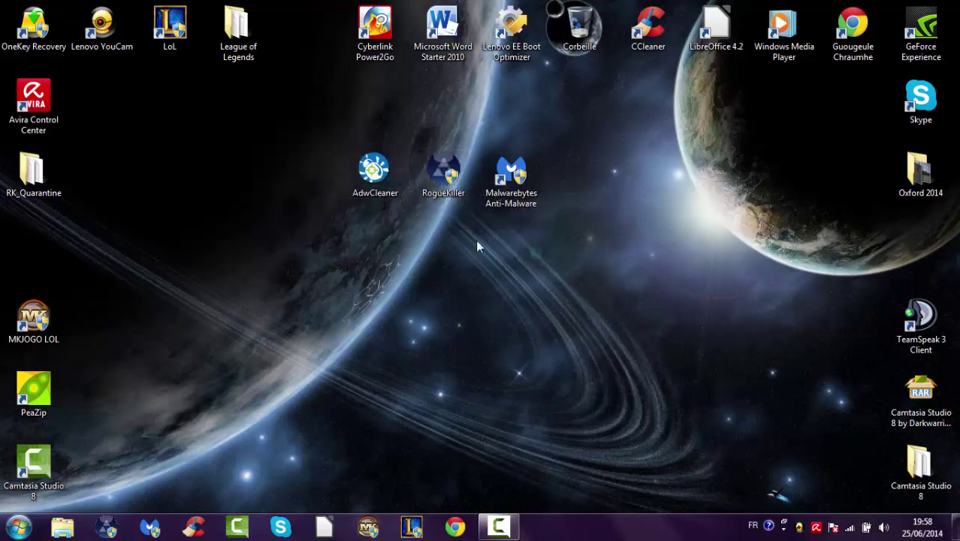
left_click_drag(246, 298, 284, 290)
left_click(257, 239)
right_click(256, 239)
left_click(233, 252)
left_click_drag(216, 137, 355, 460)
left_click_drag(568, 176, 173, 263)
left_click(172, 264)
left_click_drag(769, 128, 125, 275)
left_click(127, 276)
Launch RogueKiller and look through its registry, proxy and browser add-ons categories, returning to the processes list
double_click(469, 172)
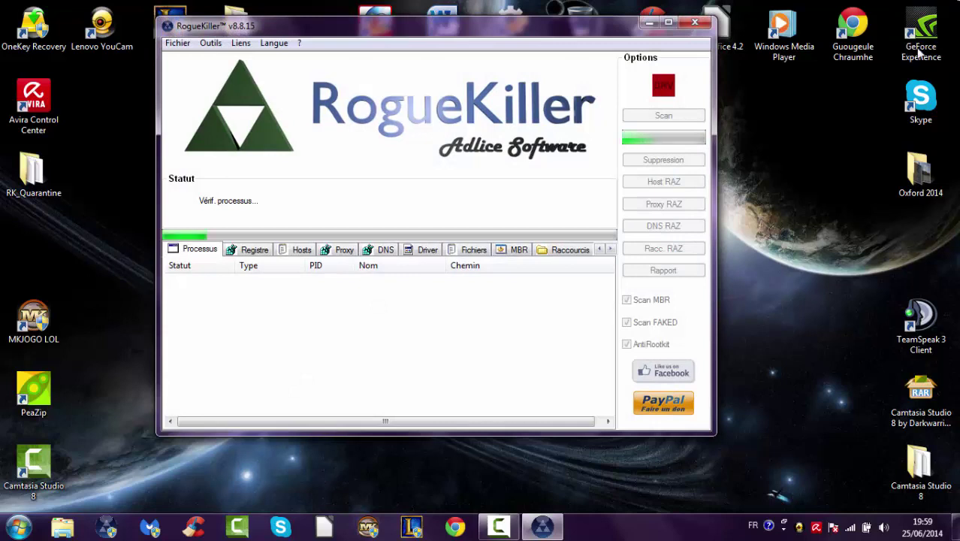
left_click(260, 250)
left_click(349, 249)
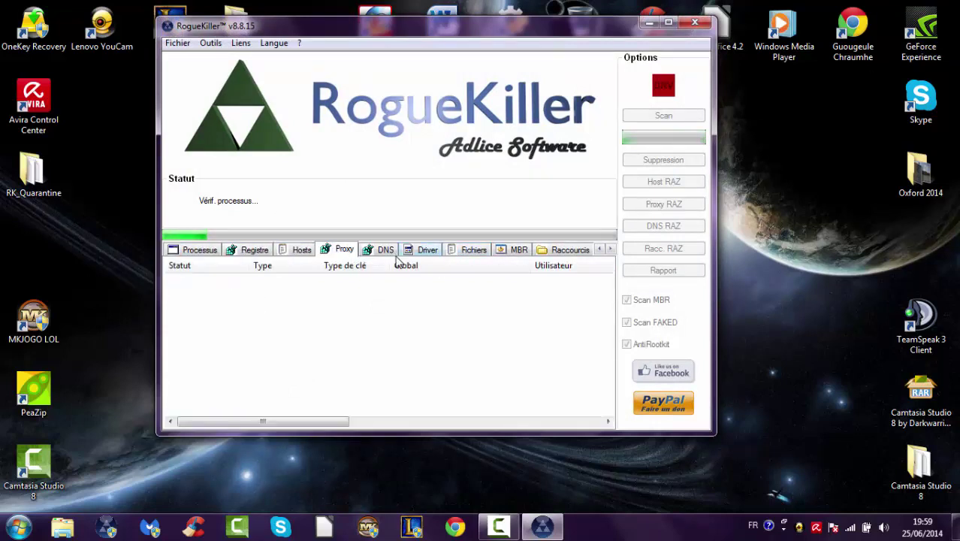
left_click(610, 249)
left_click(610, 249)
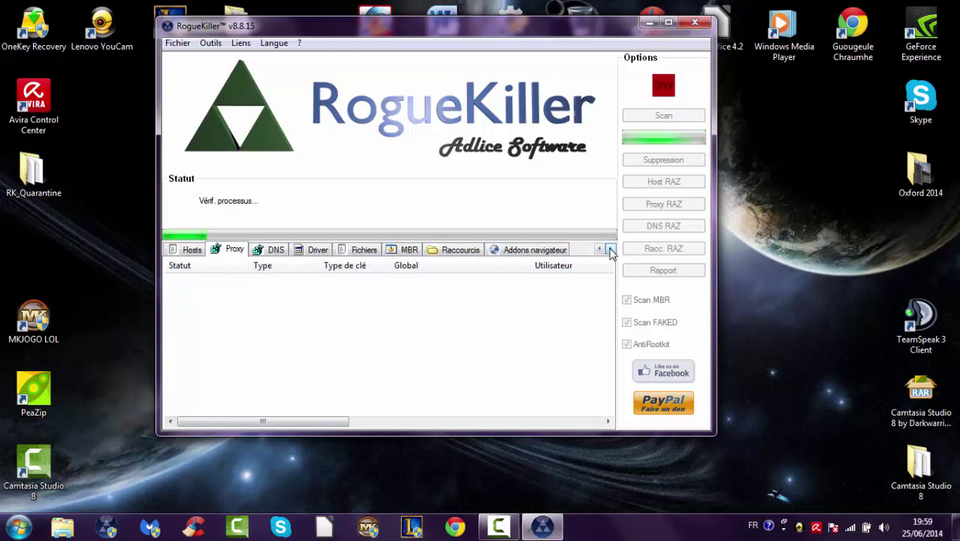
left_click(523, 250)
left_click(601, 249)
left_click(601, 249)
left_click(196, 249)
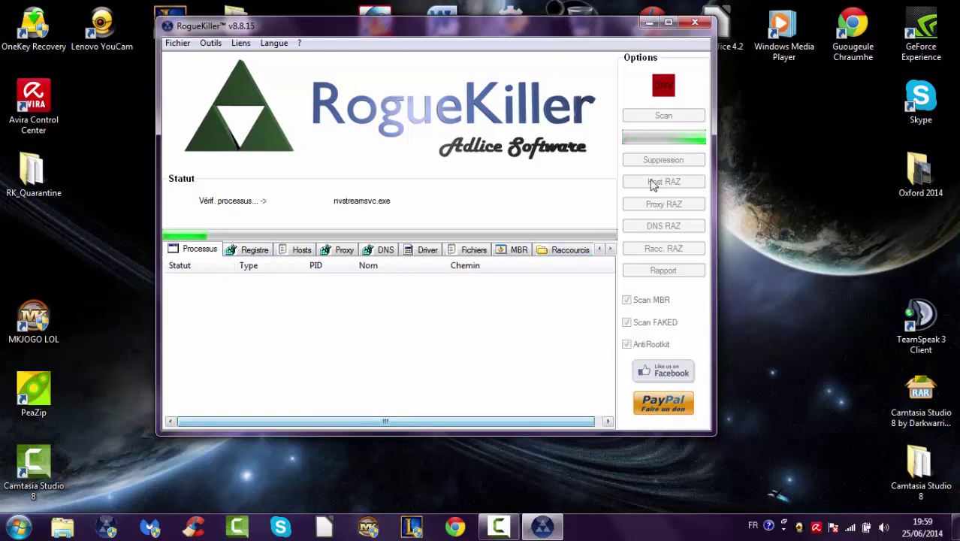
Review RogueKiller's registry, hosts, DNS, driver, files, MBR and browser add-ons categories, ending on the processes list
left_click(256, 250)
left_click(301, 251)
left_click(384, 250)
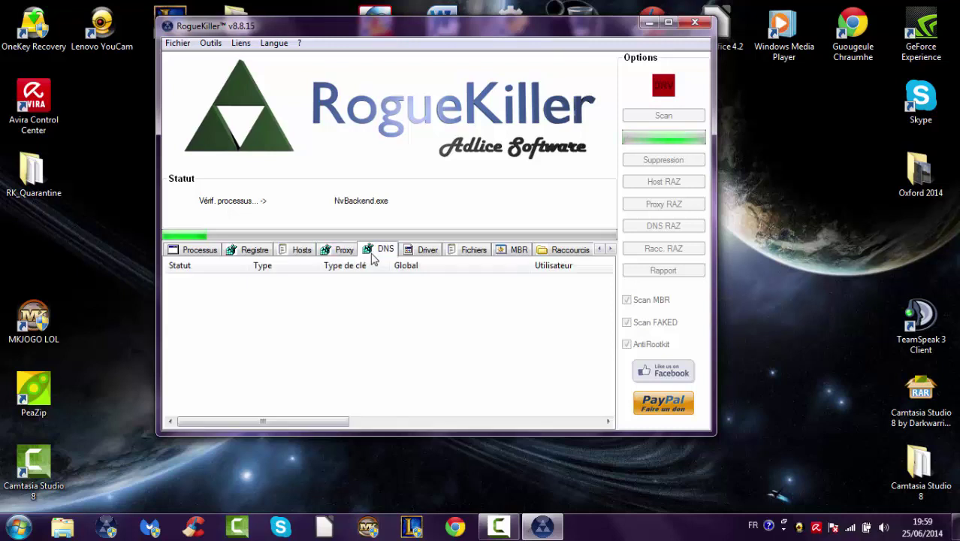
left_click(428, 254)
left_click(473, 253)
left_click(517, 250)
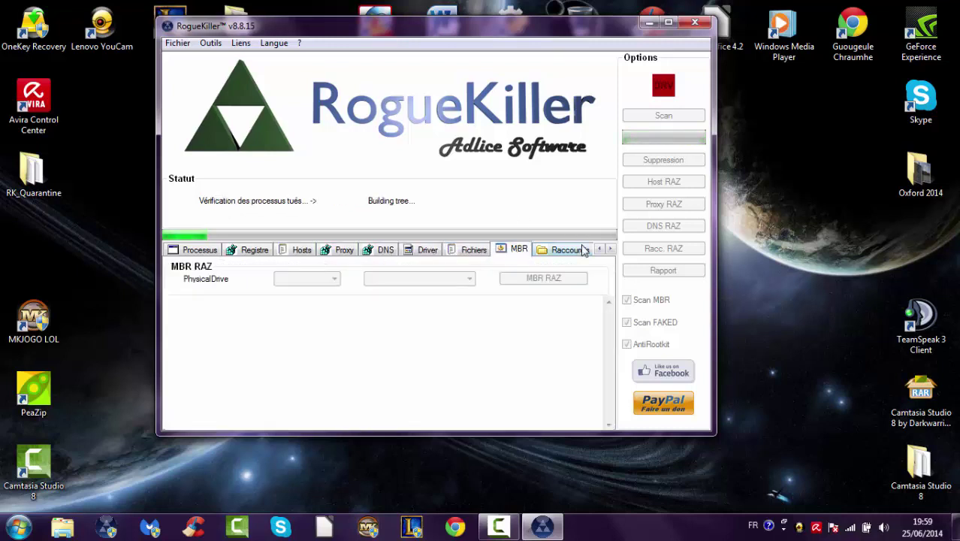
left_click(584, 250)
left_click(577, 250)
left_click(600, 248)
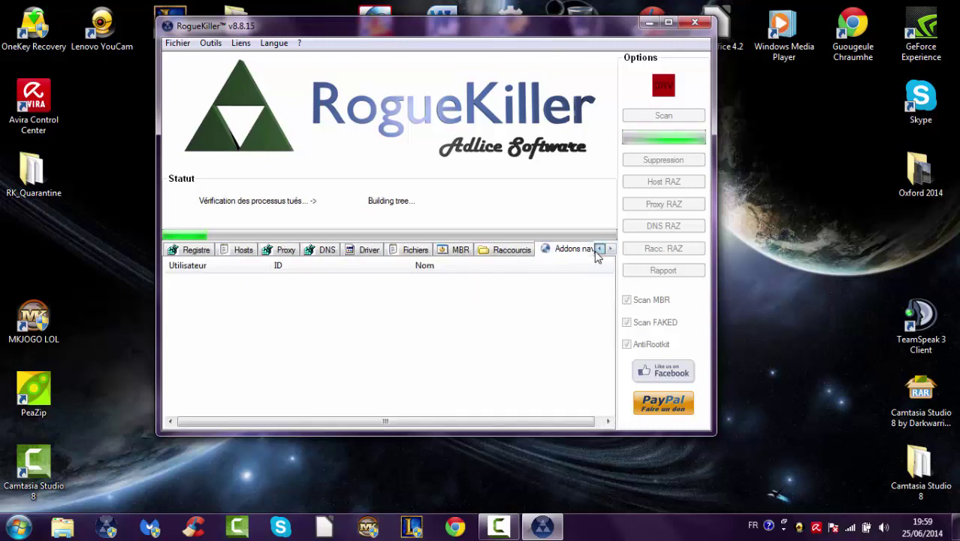
left_click(599, 249)
left_click(195, 250)
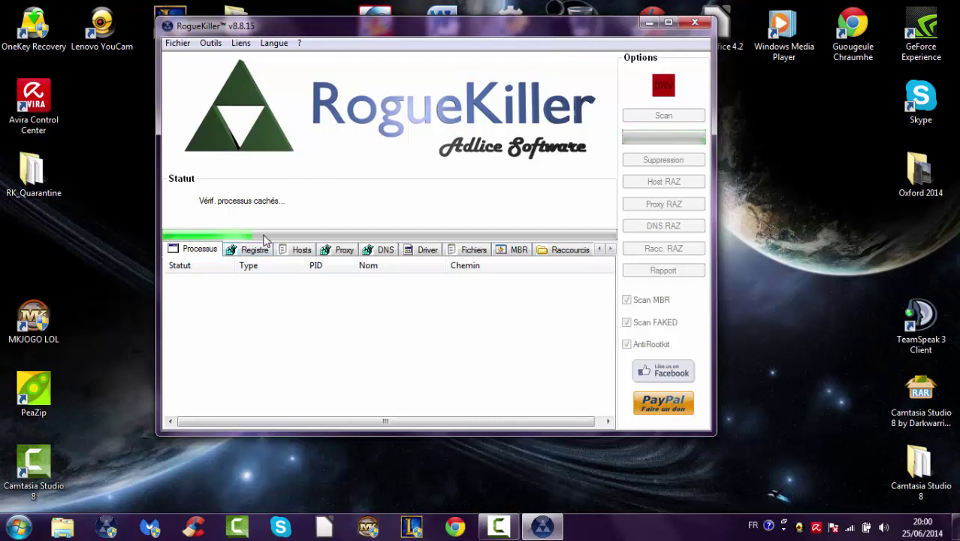
Check RogueKiller's registry, hosts and proxy categories again, return to the processes list and minimize the window
left_click(256, 251)
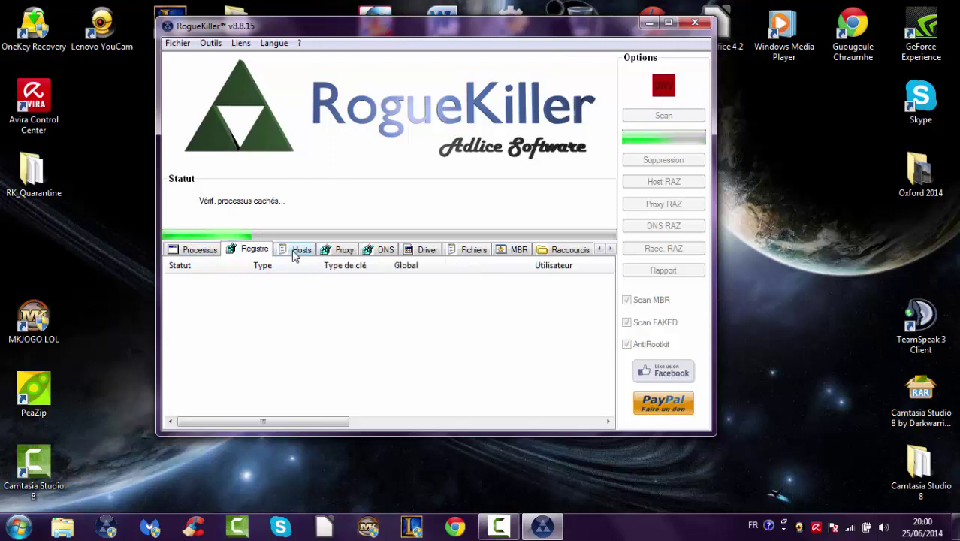
left_click(301, 251)
left_click(346, 254)
left_click(198, 250)
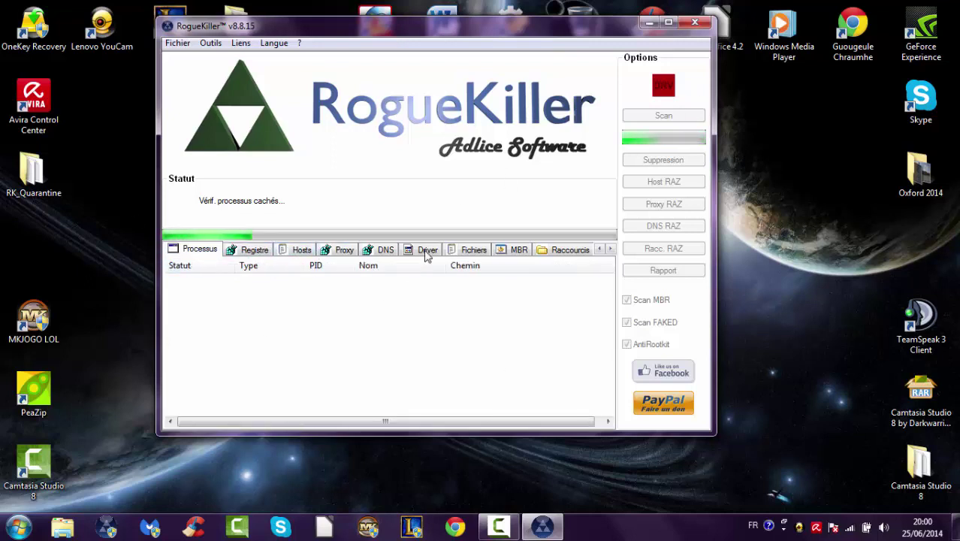
left_click(649, 22)
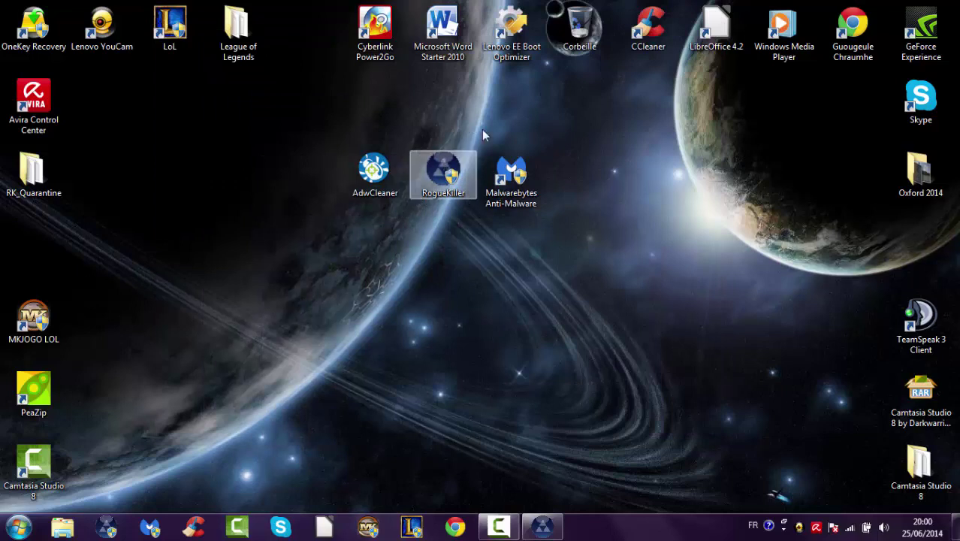
Restore RogueKiller, accept downloading the new version, and download the x64 edition from the surlatoile.org page
left_click(541, 526)
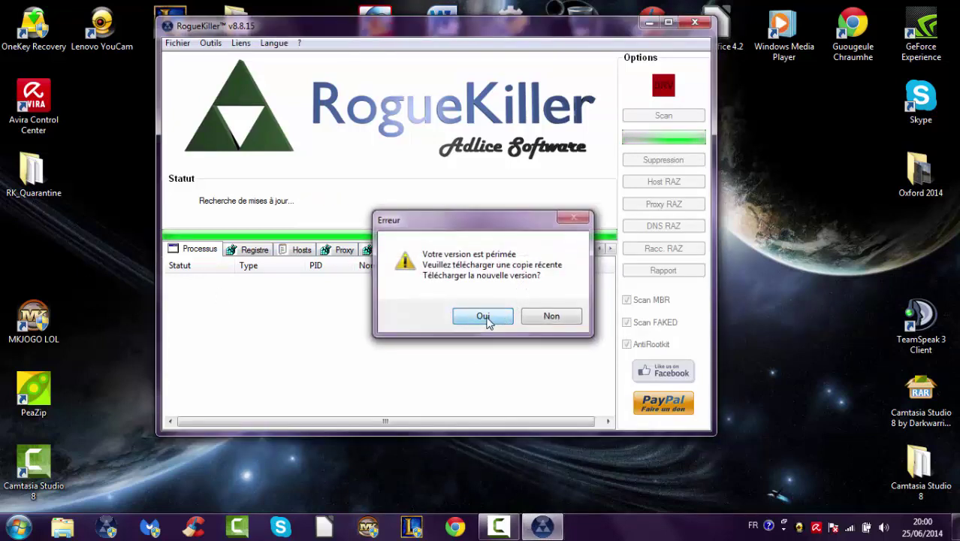
left_click(498, 319)
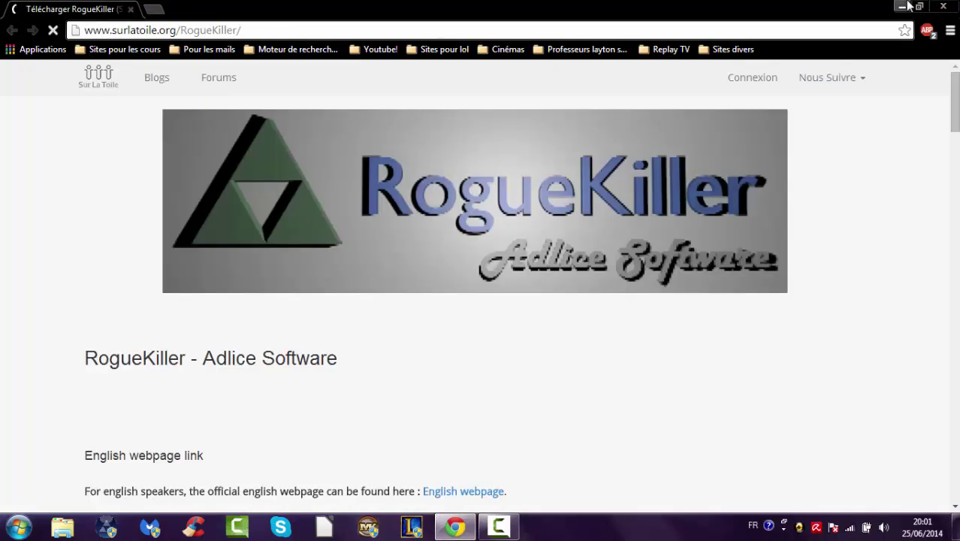
left_click(902, 6)
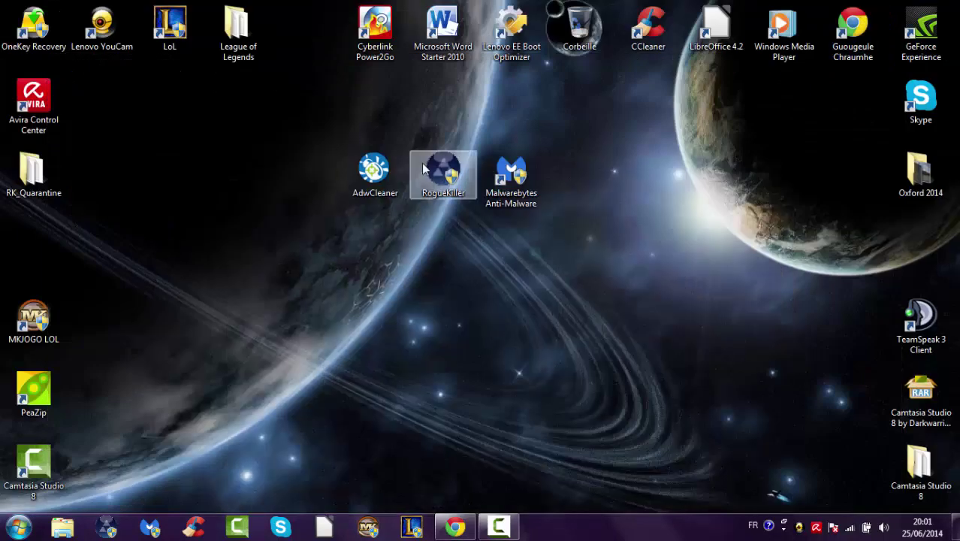
left_click(455, 526)
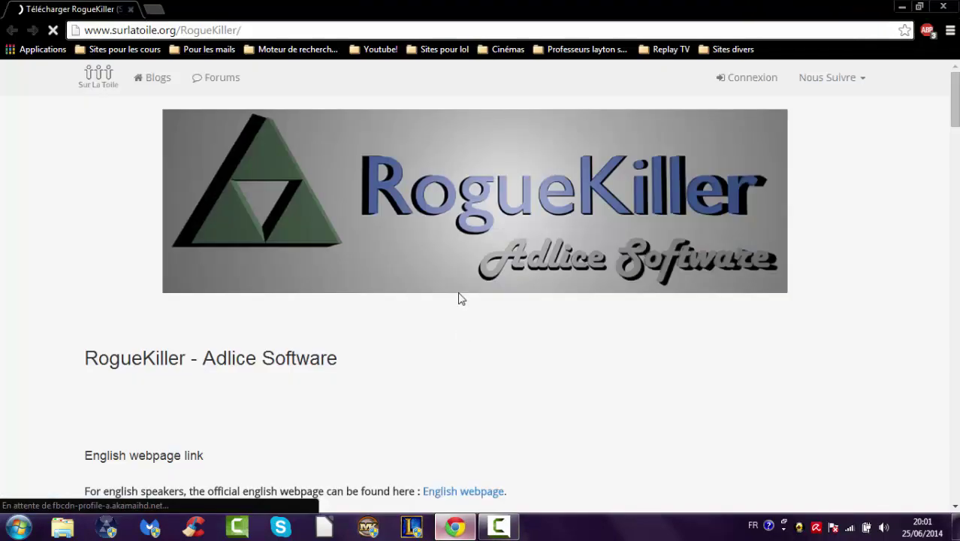
scroll(363, 267, "down", 12)
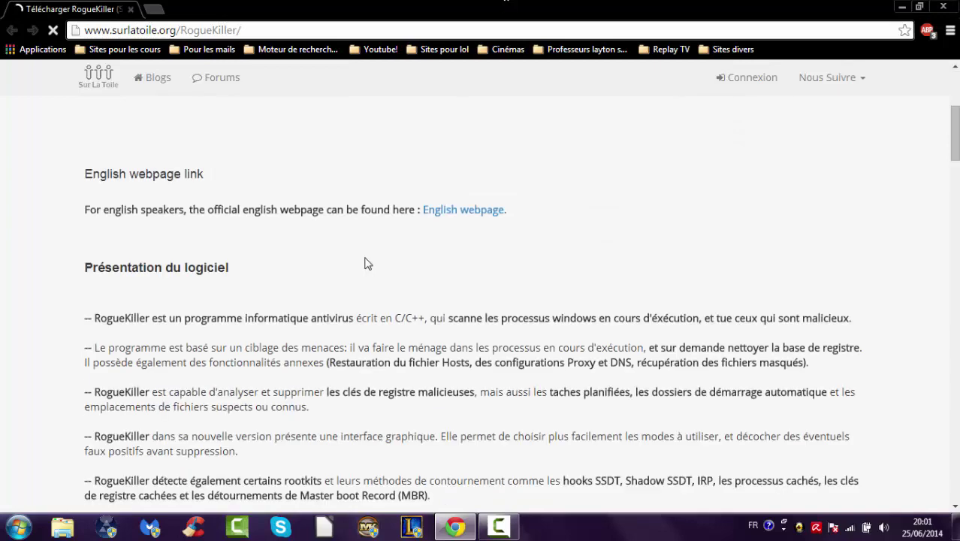
scroll(363, 263, "up", 2)
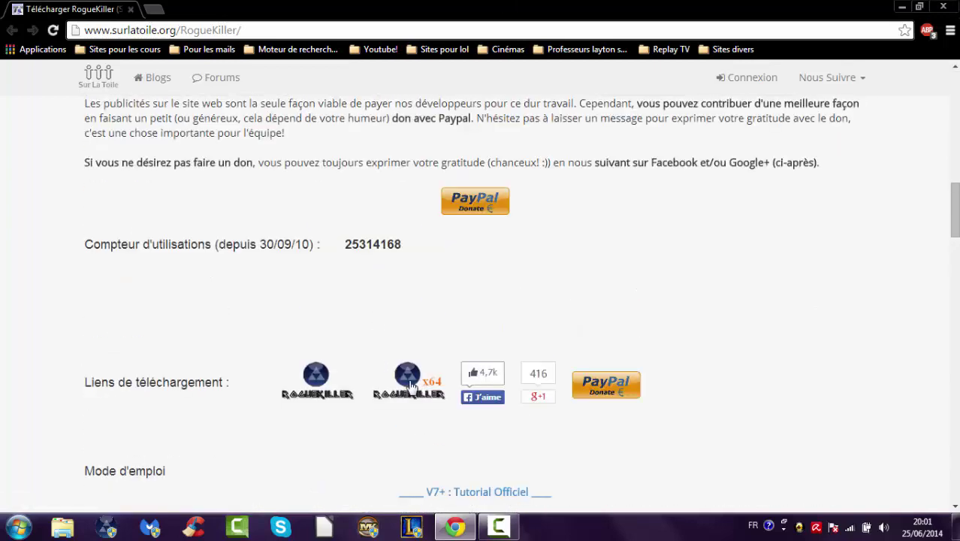
left_click(410, 383)
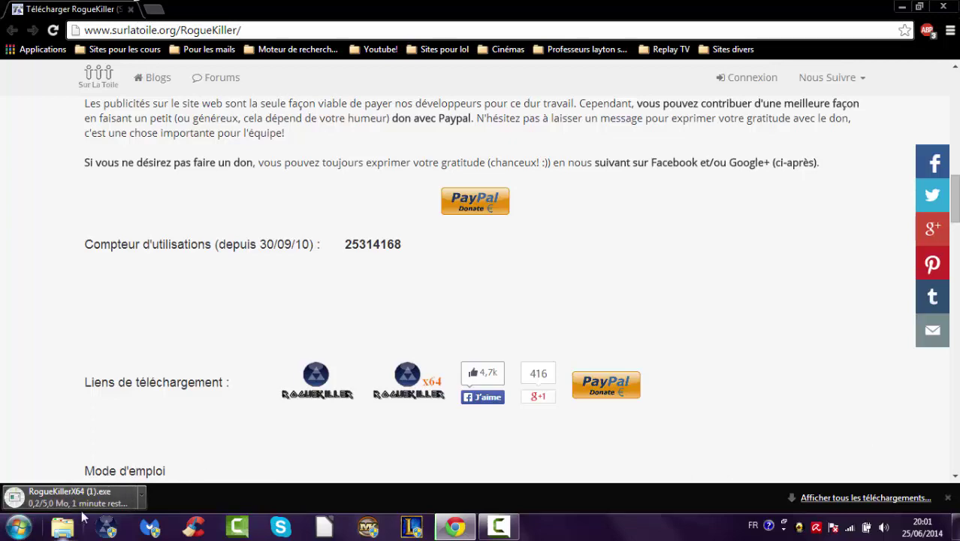
Search for "télécharger roguekiller" in a new browser tab and open the official Sur la Toile result
left_click(151, 8)
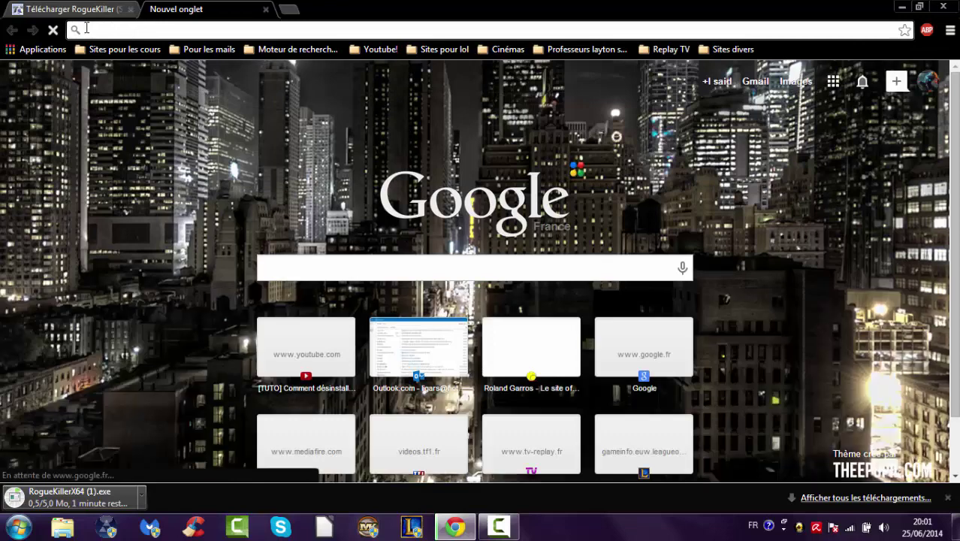
left_click(254, 32)
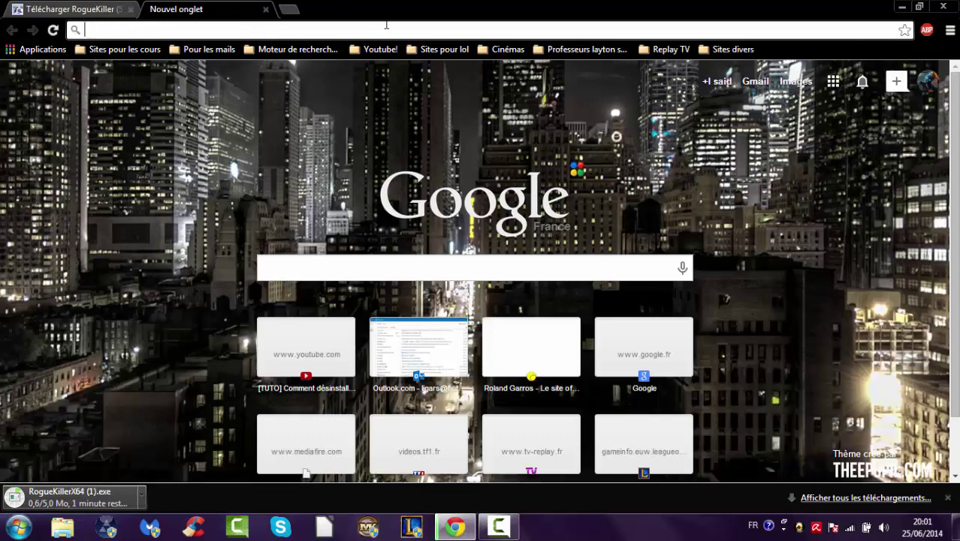
type("télécharger")
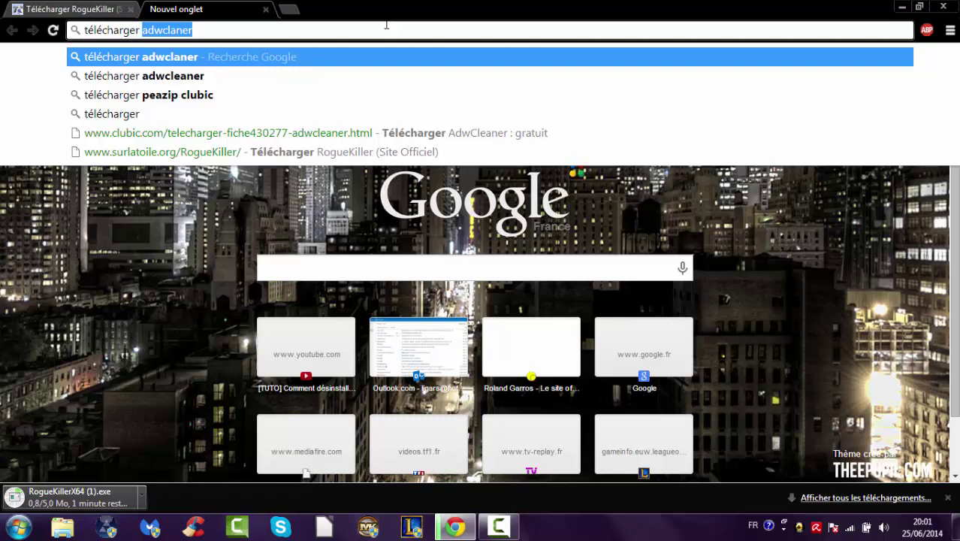
type(" roguek")
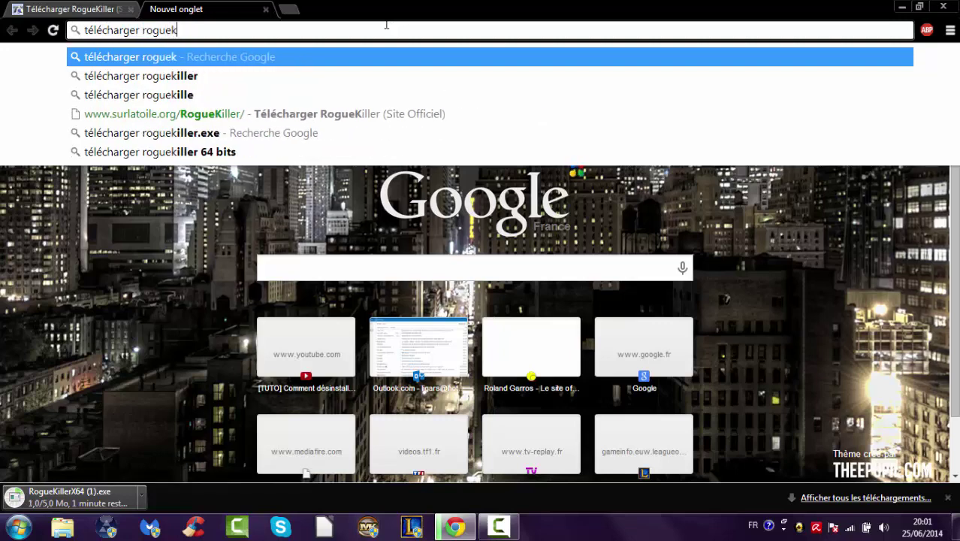
type("iller")
key("Return")
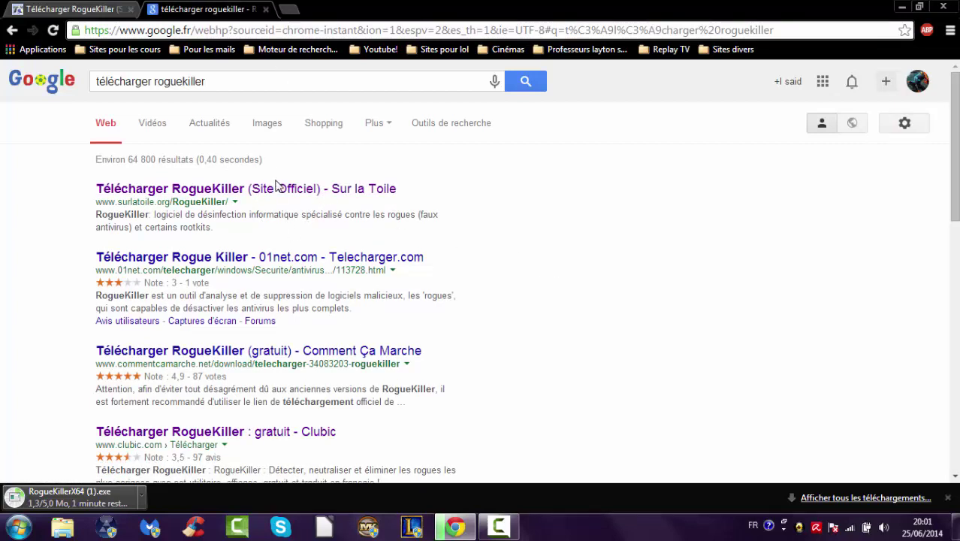
left_click(278, 191)
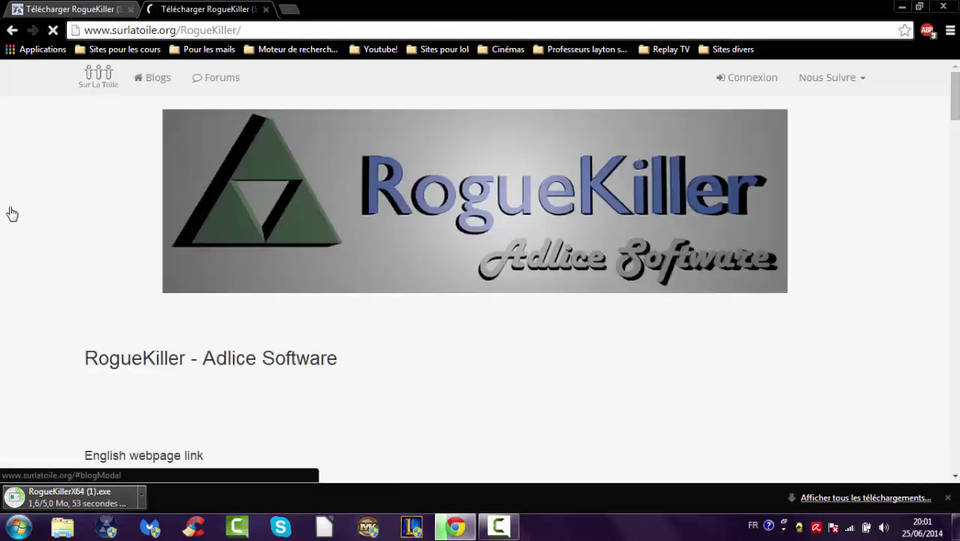
scroll(7, 212, "down", 3)
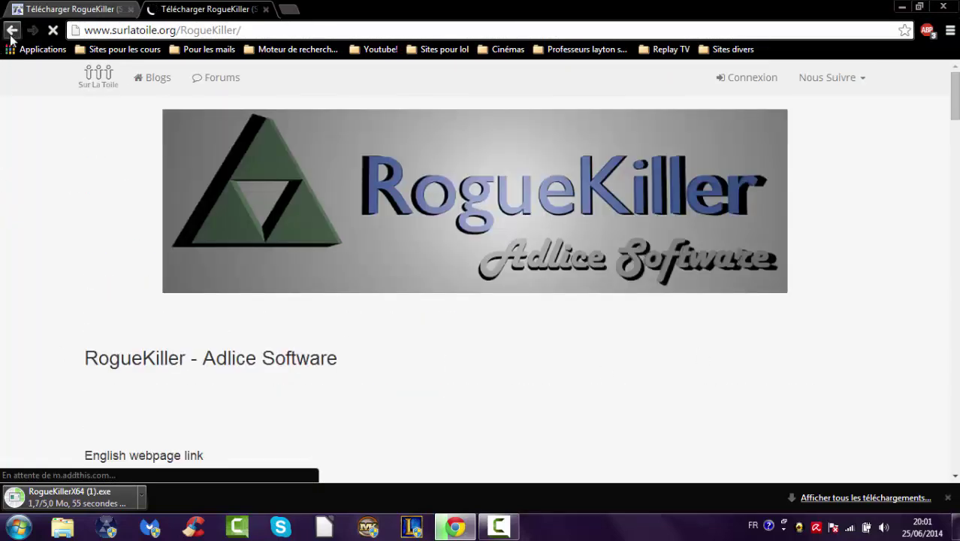
Return to the search results and open Clubic's RogueKiller download page to examine the program's description
left_click(11, 30)
scroll(255, 241, "down", 2)
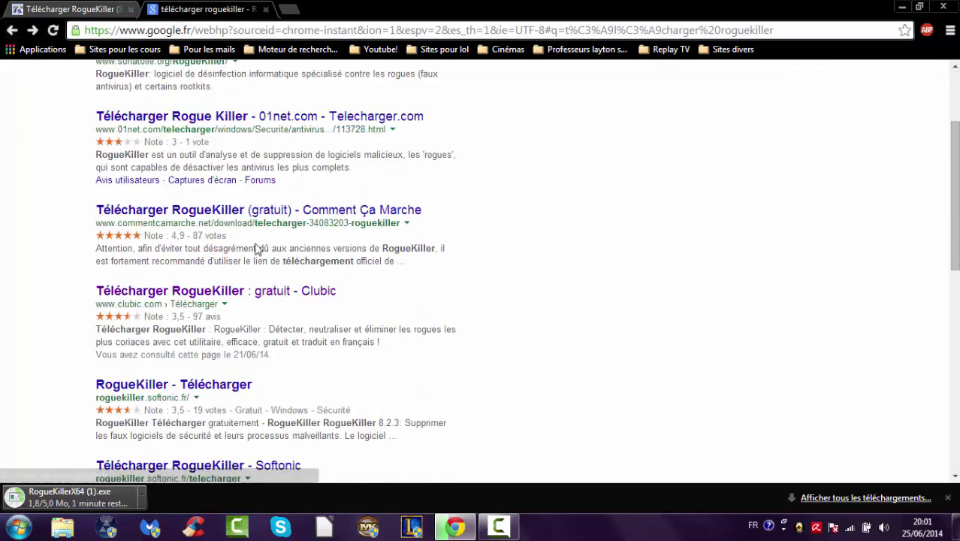
left_click(269, 301)
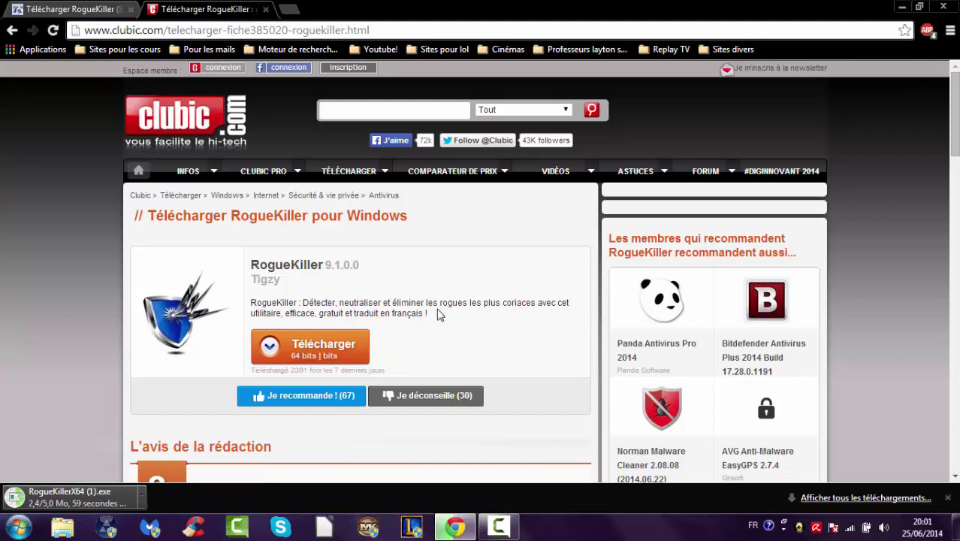
left_click_drag(439, 309, 439, 262)
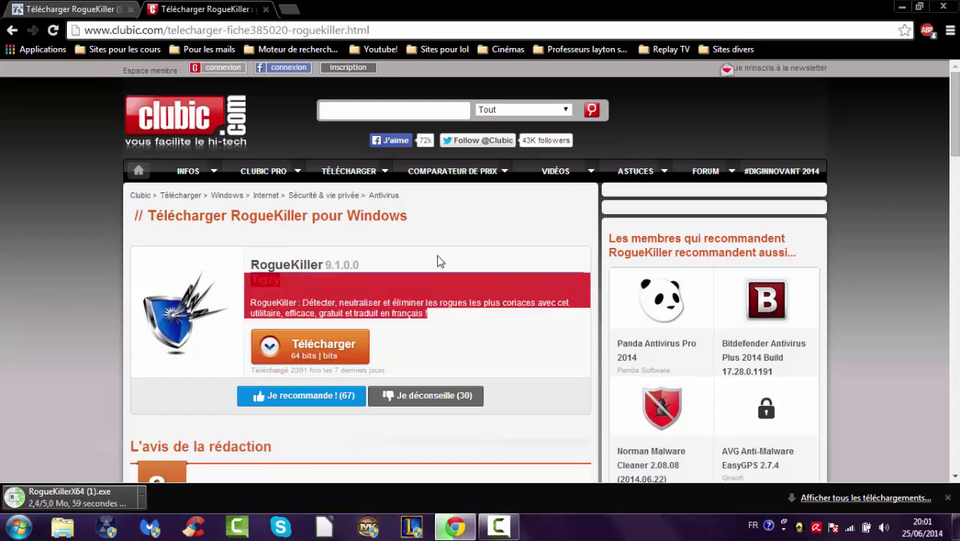
left_click(374, 259)
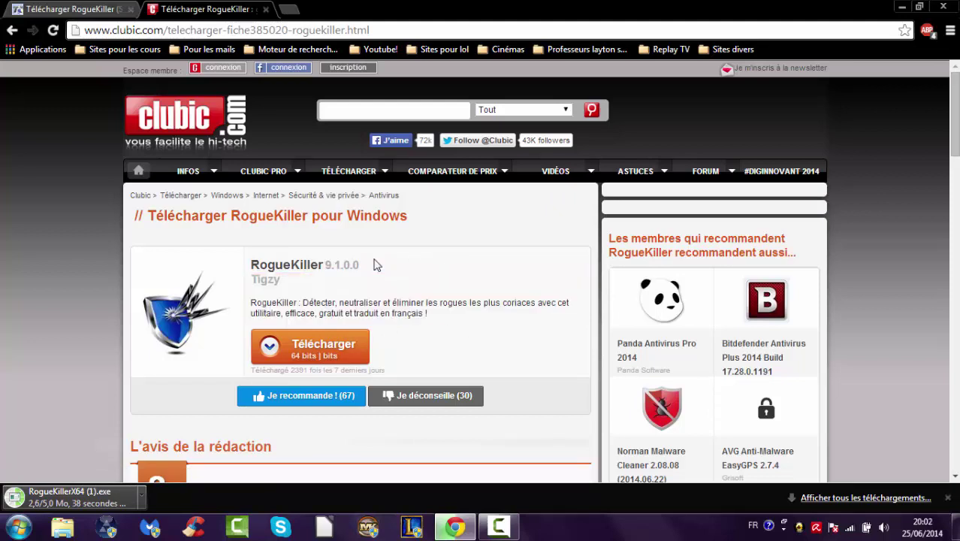
Close the Clubic tab, return to the start of the official RogueKiller page, and minimize Chrome
left_click(265, 9)
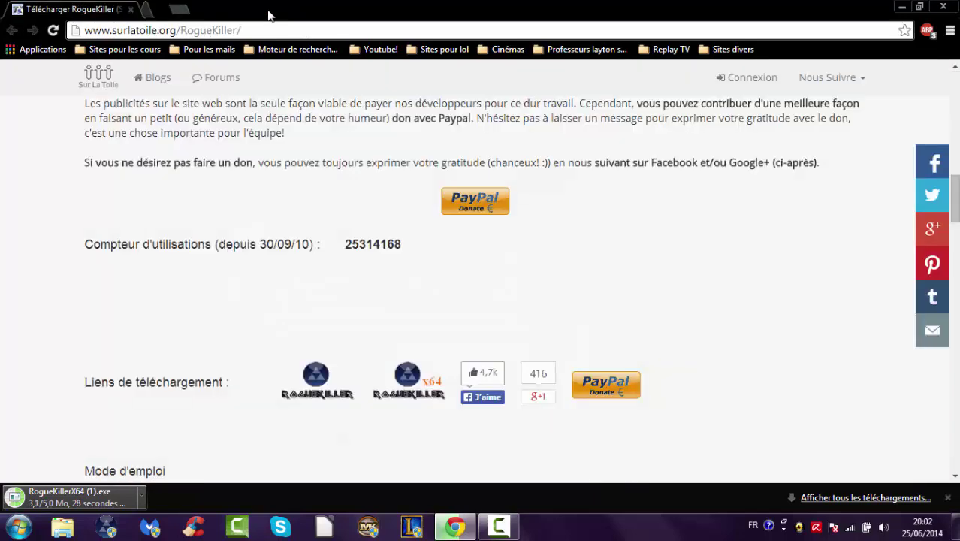
scroll(259, 142, "up", 5)
scroll(346, 284, "up", 8)
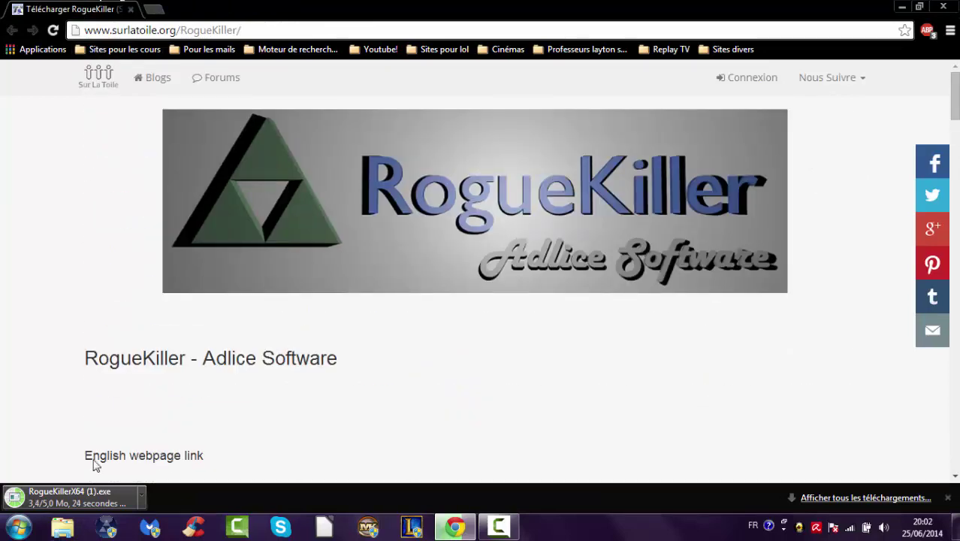
left_click(902, 7)
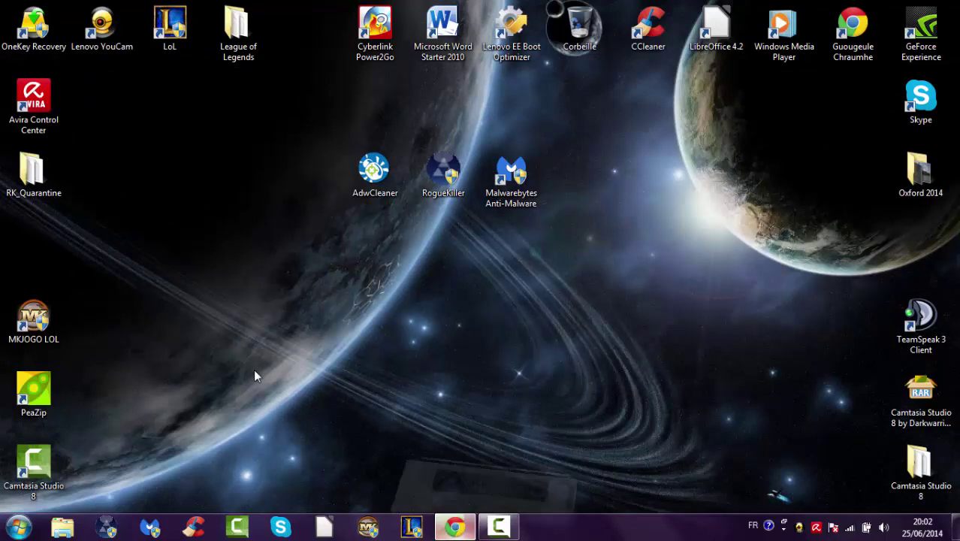
left_click(455, 527)
left_click(901, 7)
left_click_drag(444, 384, 651, 275)
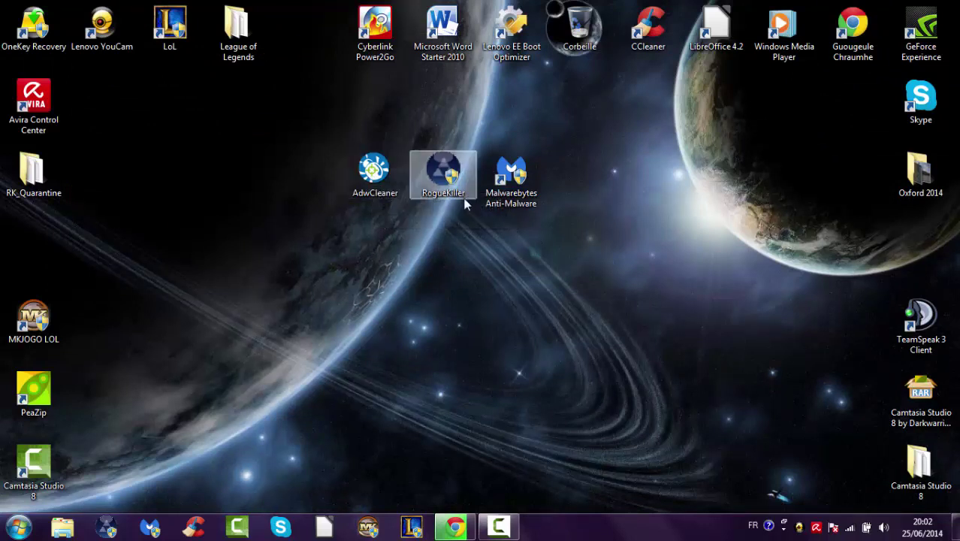
mouse_move(406, 176)
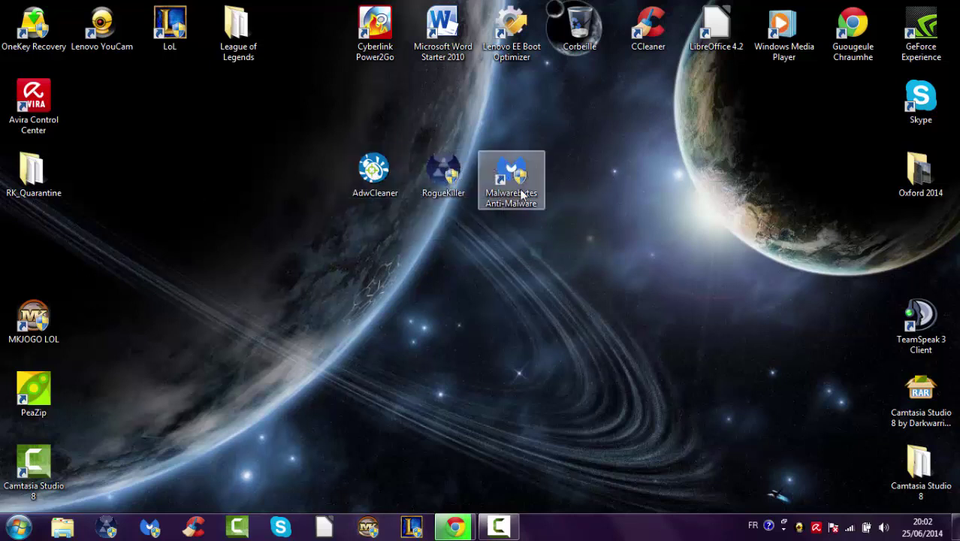
Launch Malwarebytes Anti-Malware, run the downloaded RogueKillerX64 (1).exe from Chrome, and minimize the RogueKiller and Chrome windows
double_click(523, 194)
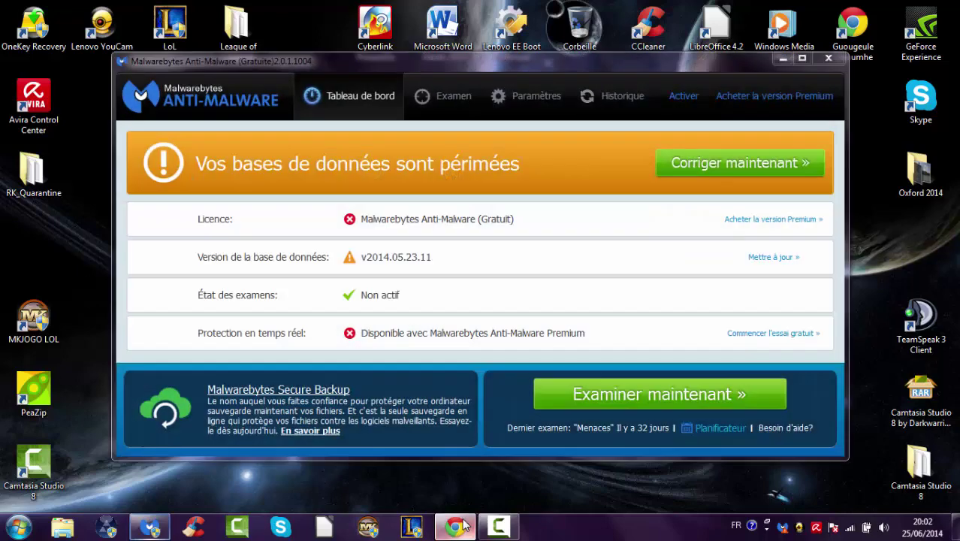
left_click(460, 525)
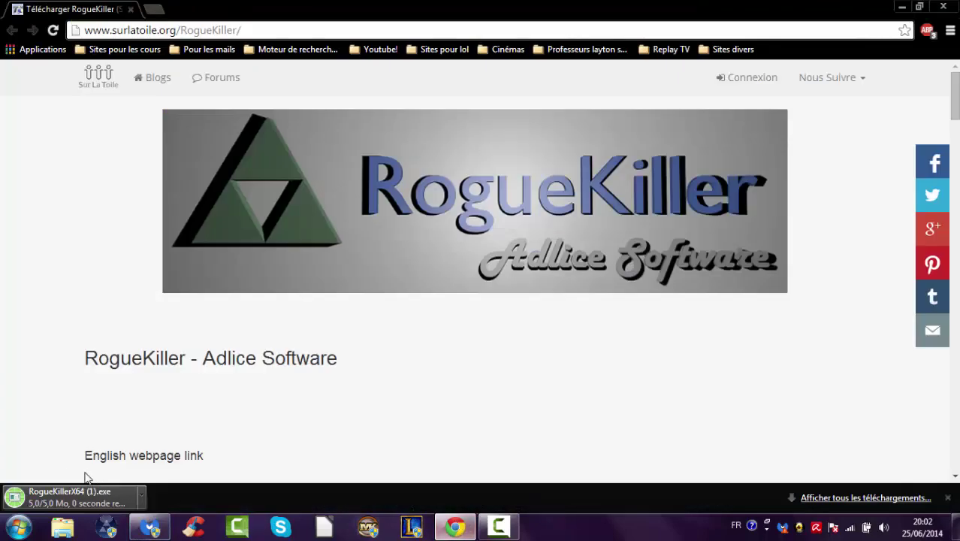
left_click(79, 492)
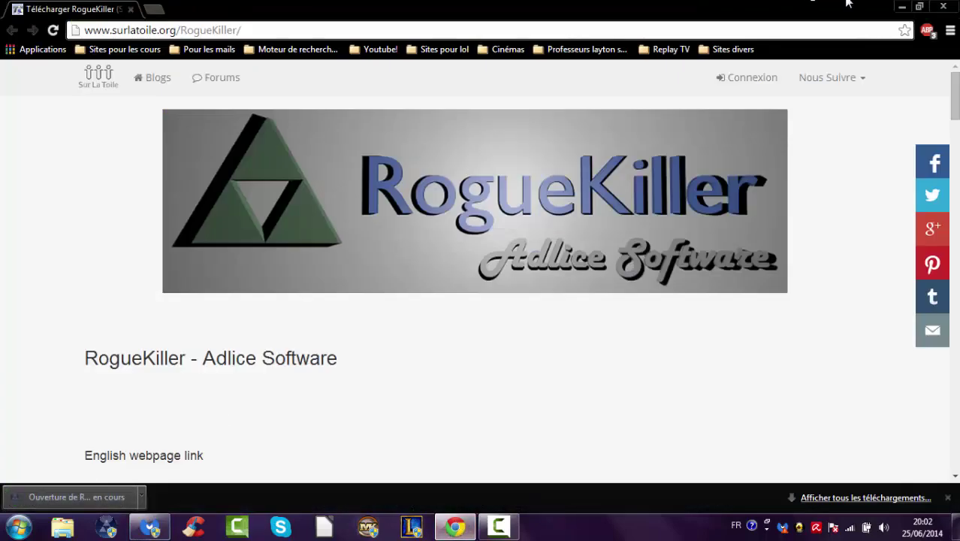
left_click(513, 273)
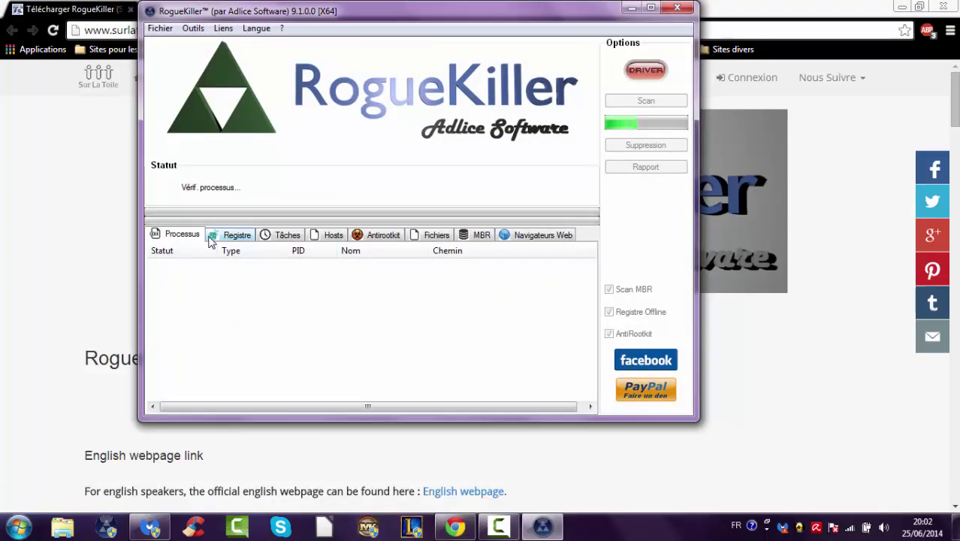
left_click(632, 7)
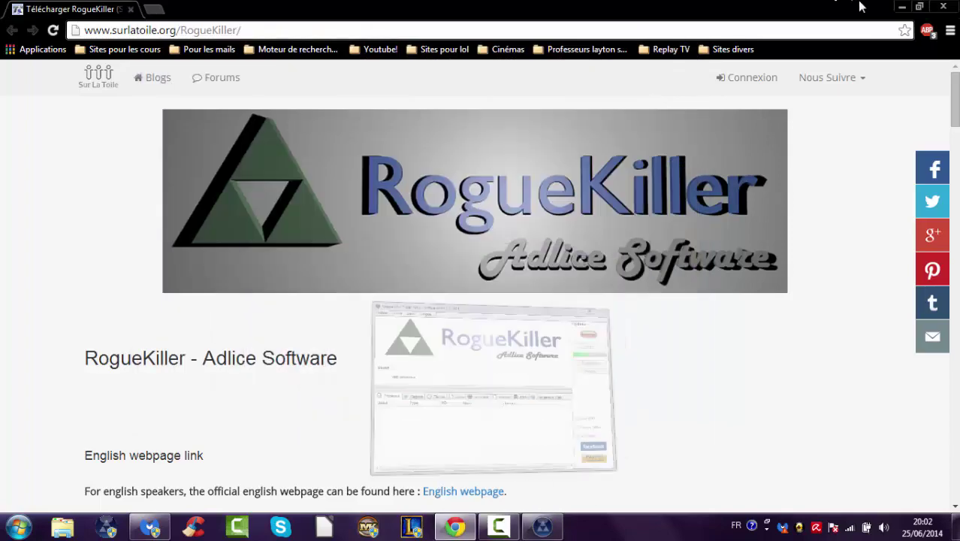
left_click(902, 7)
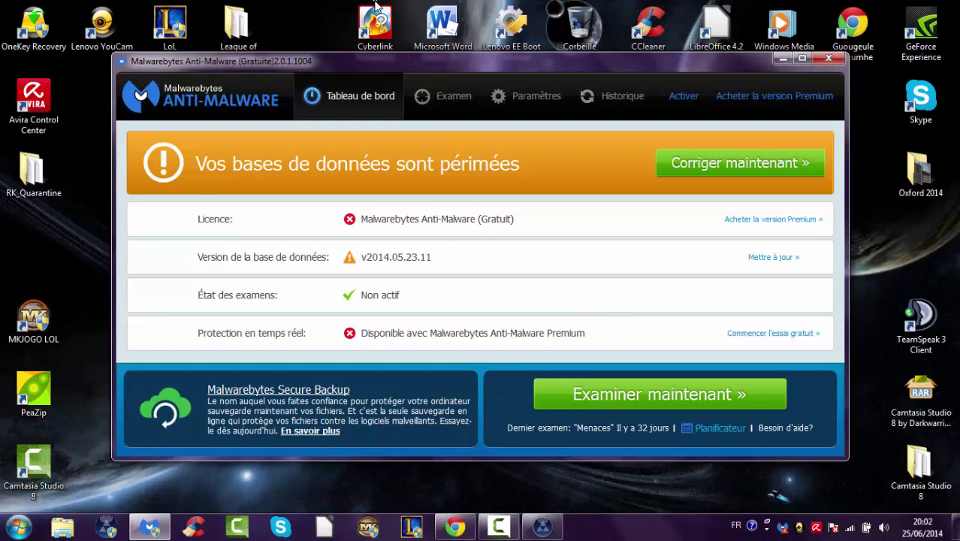
Start the Malwarebytes Anti-Malware database update and minimize its window
left_click(498, 526)
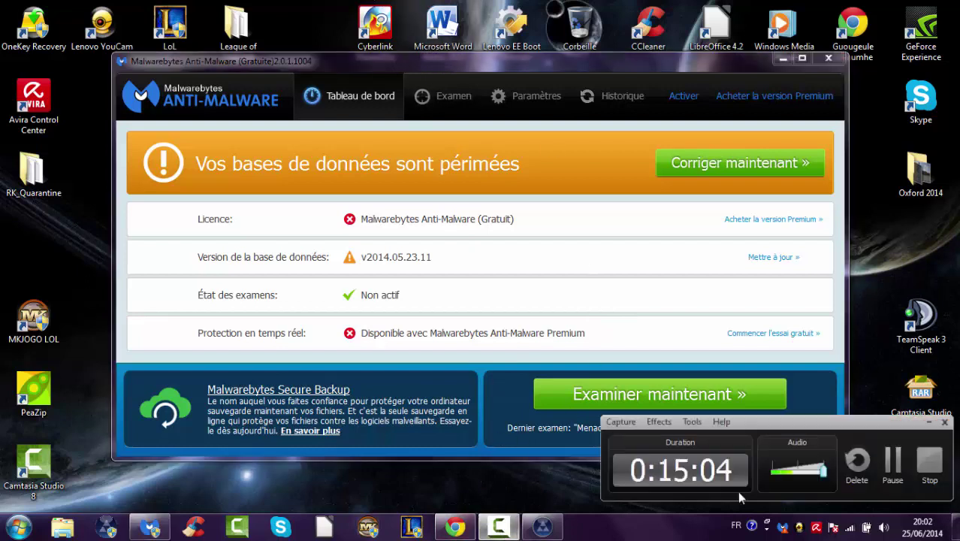
left_click(930, 424)
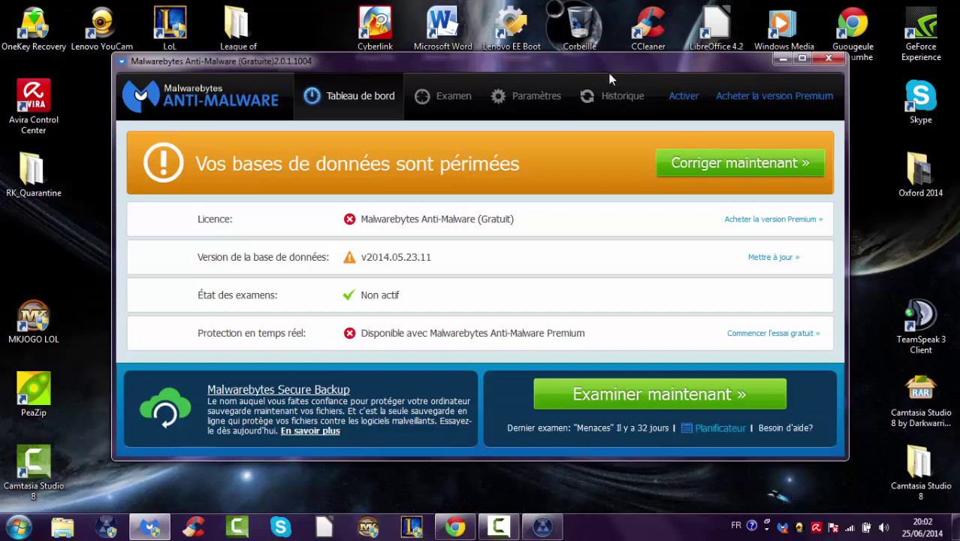
left_click(739, 164)
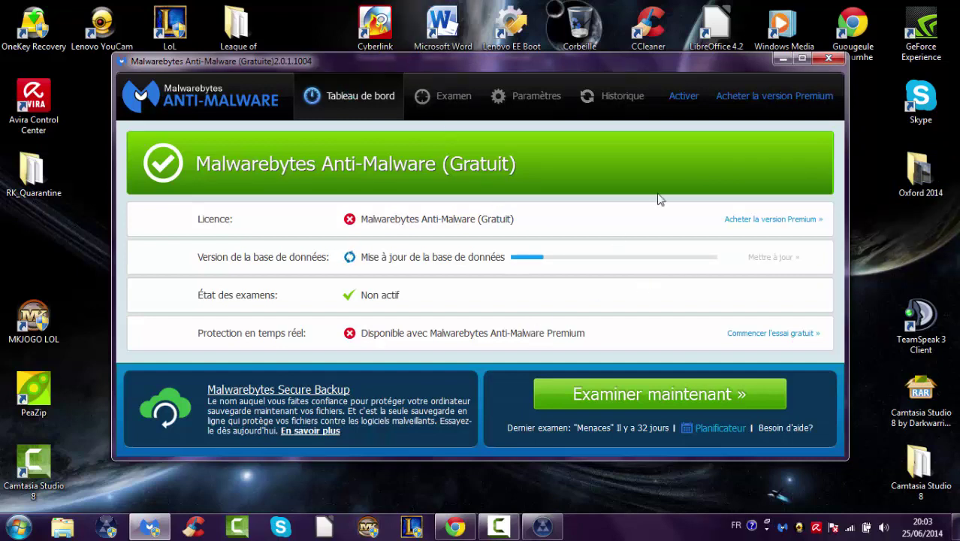
left_click(783, 60)
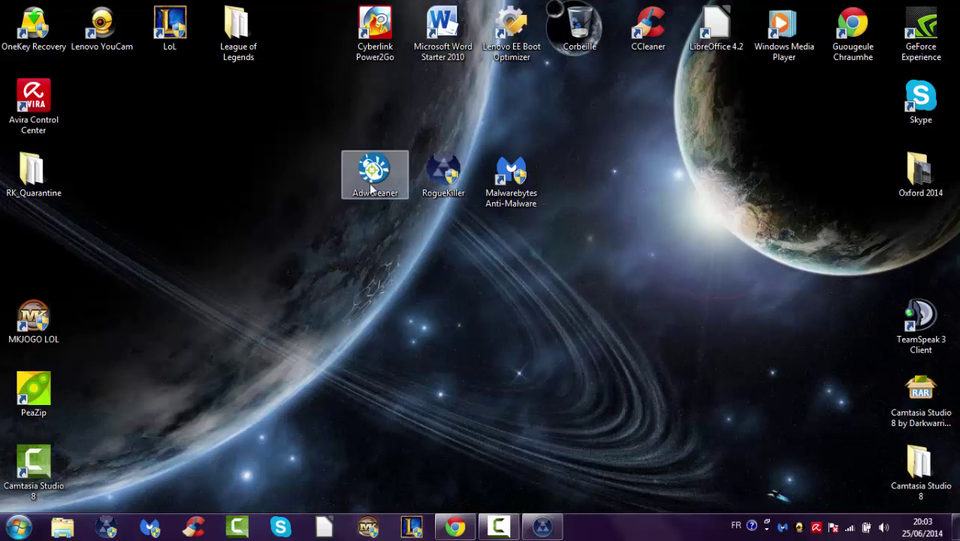
Move the desktop icons: AdwCleaner below Oxford 2014, RogueKiller below RK_Quarantine, and Malwarebytes Anti-Malware between League of Legends and Cyberlink Power2Go
left_click_drag(384, 182, 929, 251)
left_click_drag(428, 177, 22, 239)
left_click_drag(496, 173, 301, 34)
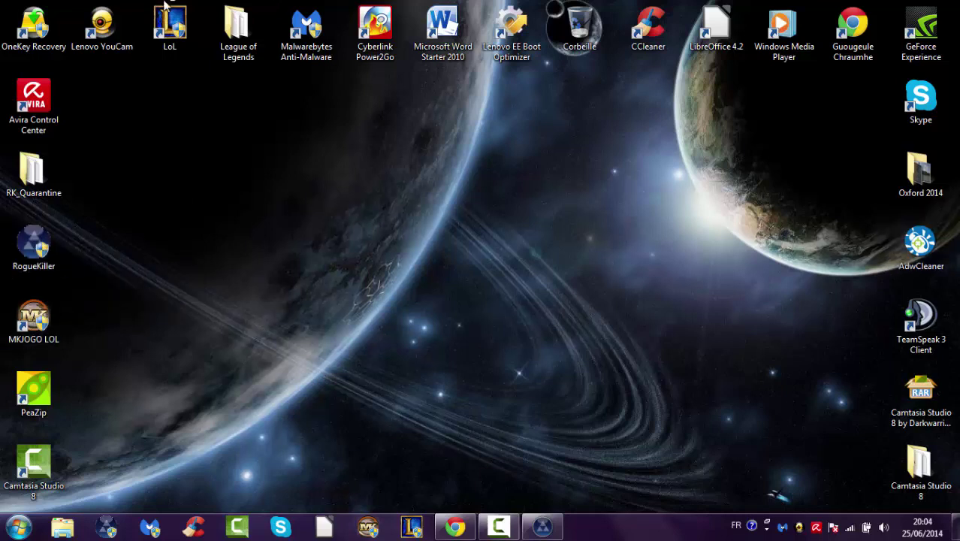
Restore the Chrome window showing the RogueKiller download page and close it
left_click(455, 526)
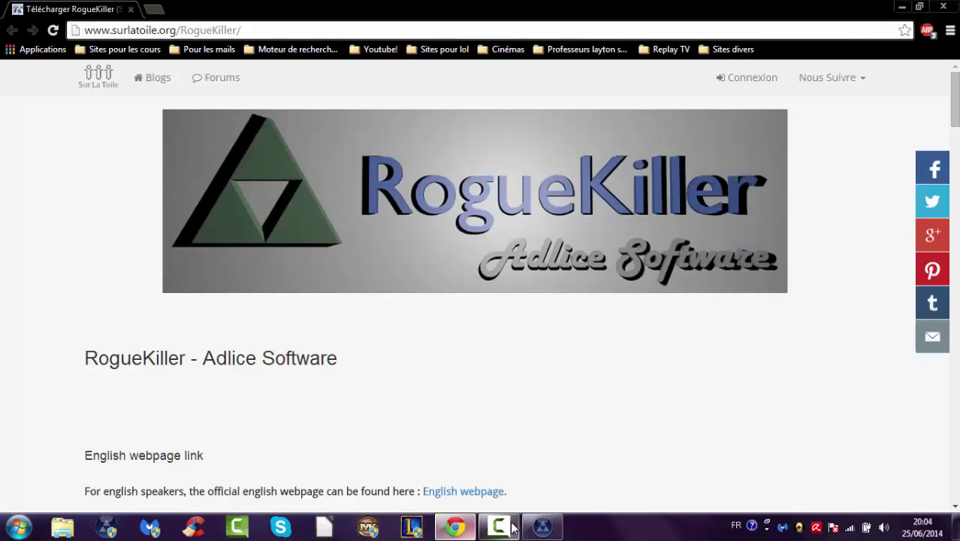
left_click(544, 527)
left_click(544, 527)
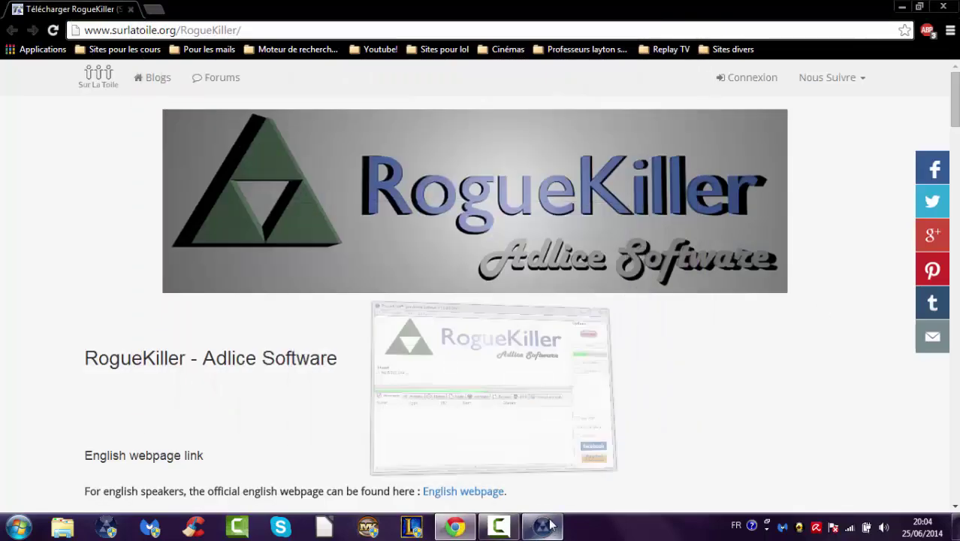
left_click(944, 7)
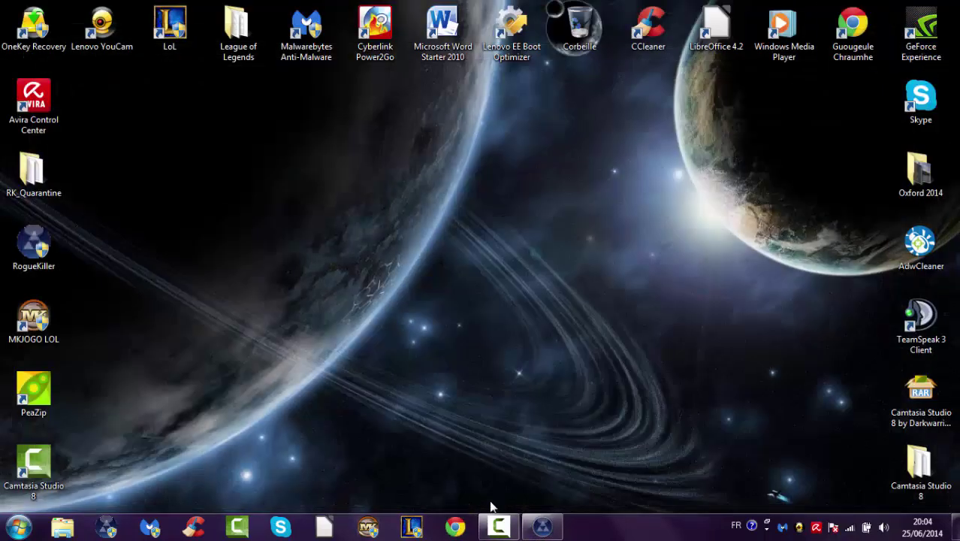
Check the Camtasia recorder and RogueKiller's progress, minimizing each window after viewing it
left_click(501, 527)
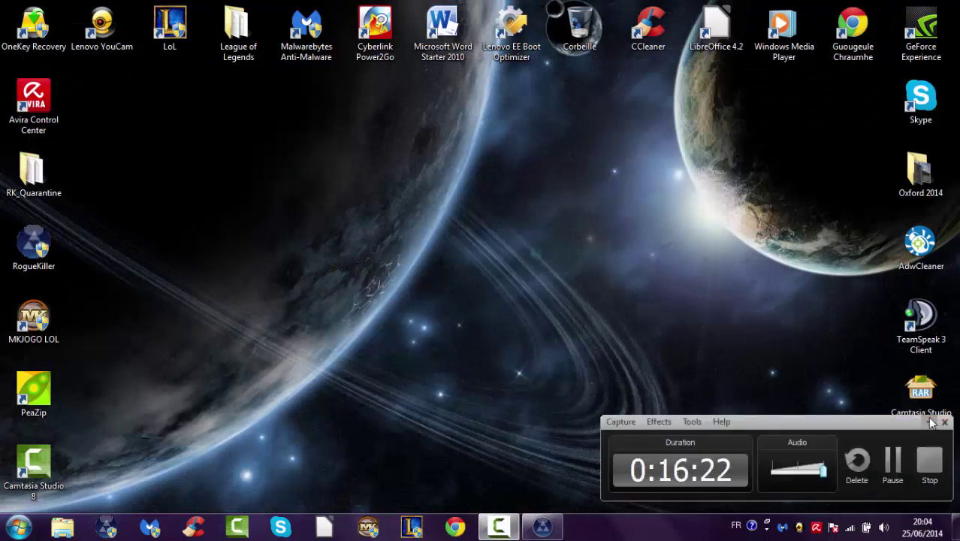
left_click(501, 527)
left_click(542, 527)
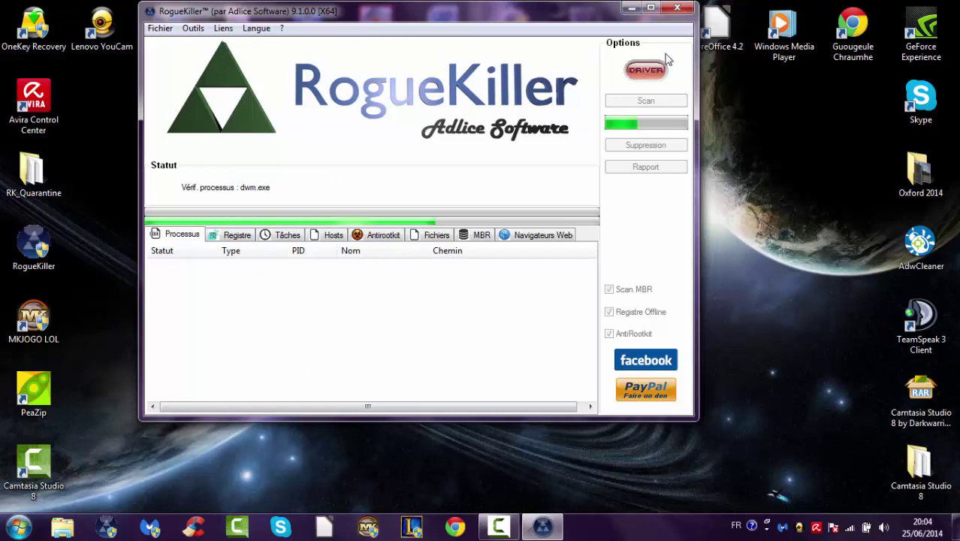
left_click(632, 7)
left_click_drag(507, 457, 752, 338)
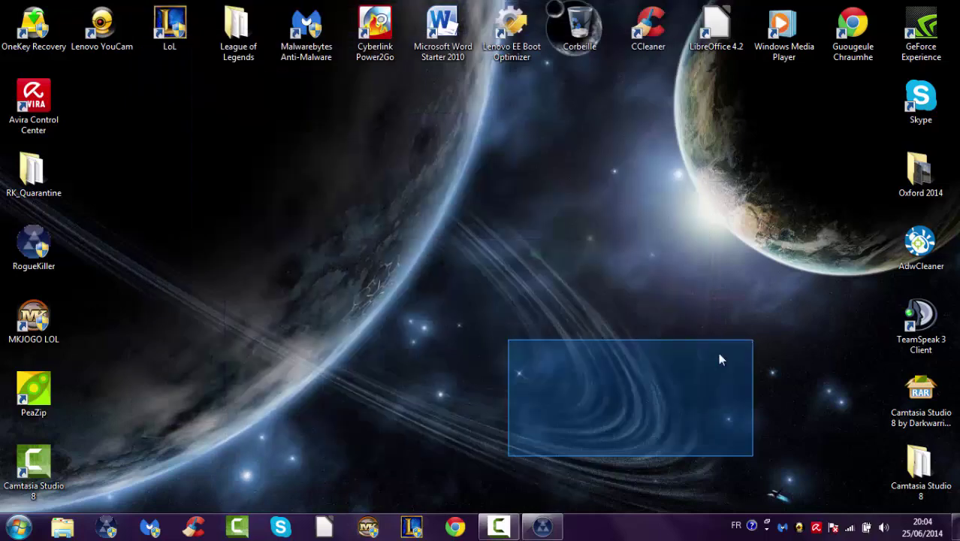
left_click_drag(566, 378, 685, 94)
left_click_drag(486, 248, 514, 254)
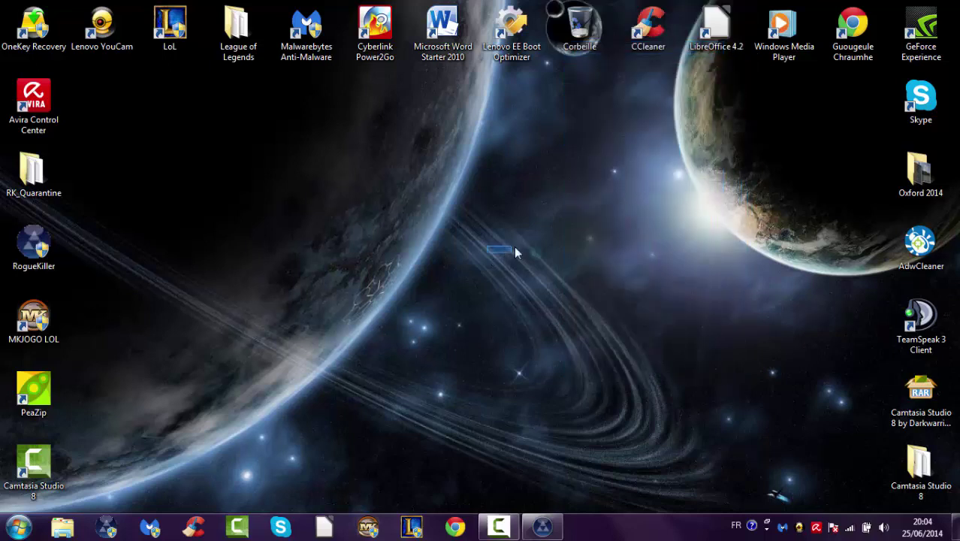
Open Chrome, display its applications page, and open a new tab
left_click(456, 526)
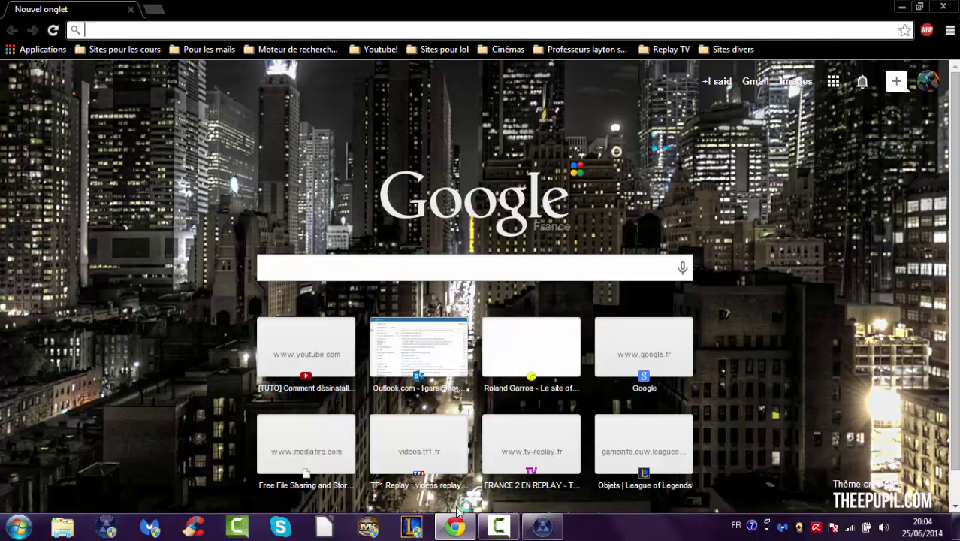
left_click(22, 54)
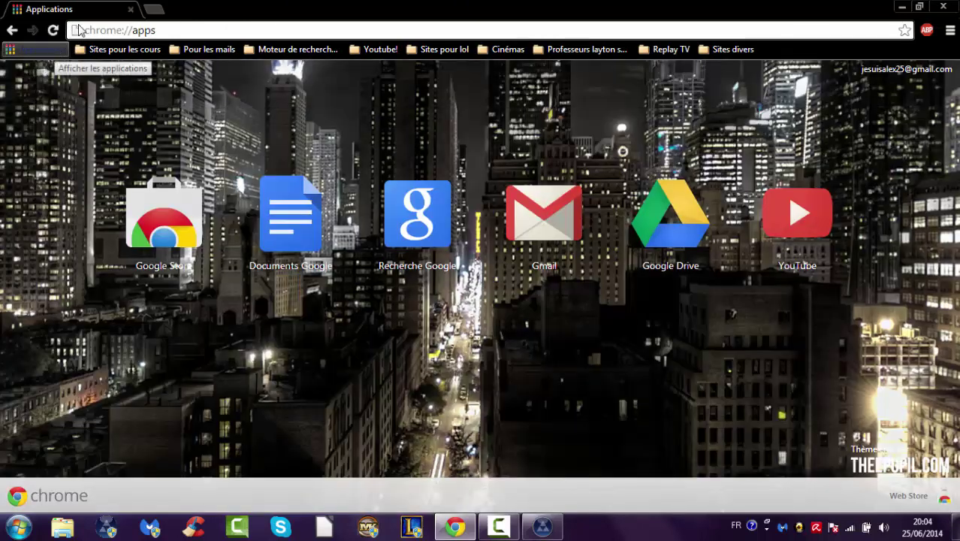
left_click(153, 9)
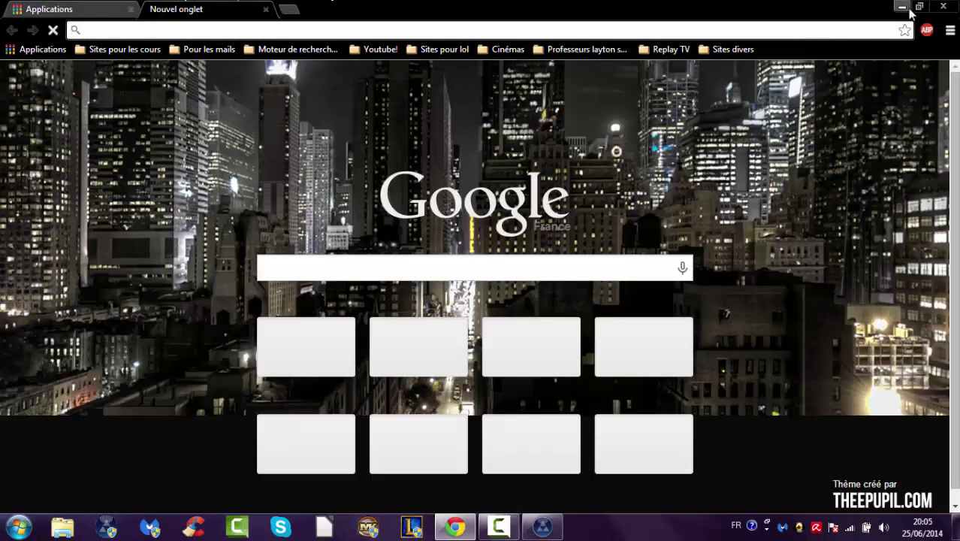
Open Chrome's settings page to examine the startup, appearance and search options, and close its tab
left_click(951, 30)
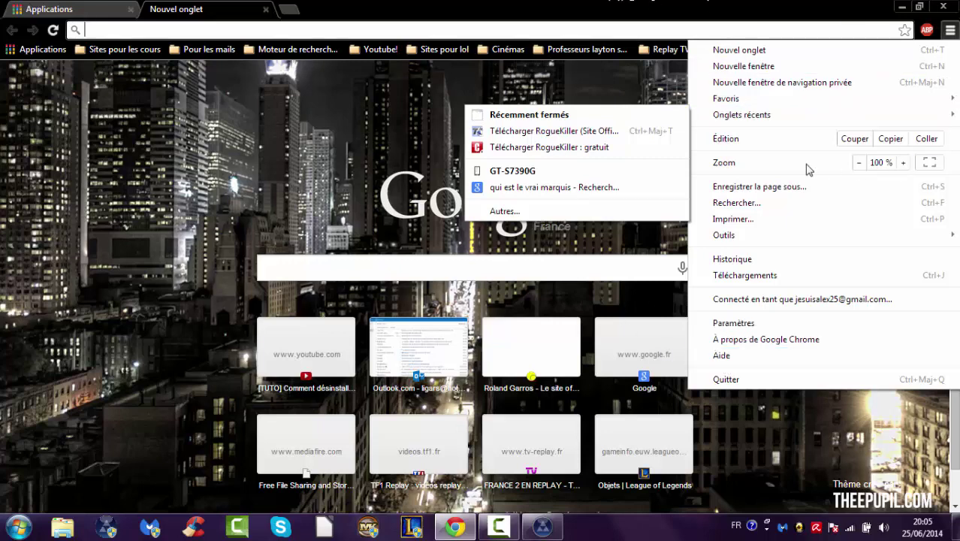
left_click(652, 11)
left_click(950, 30)
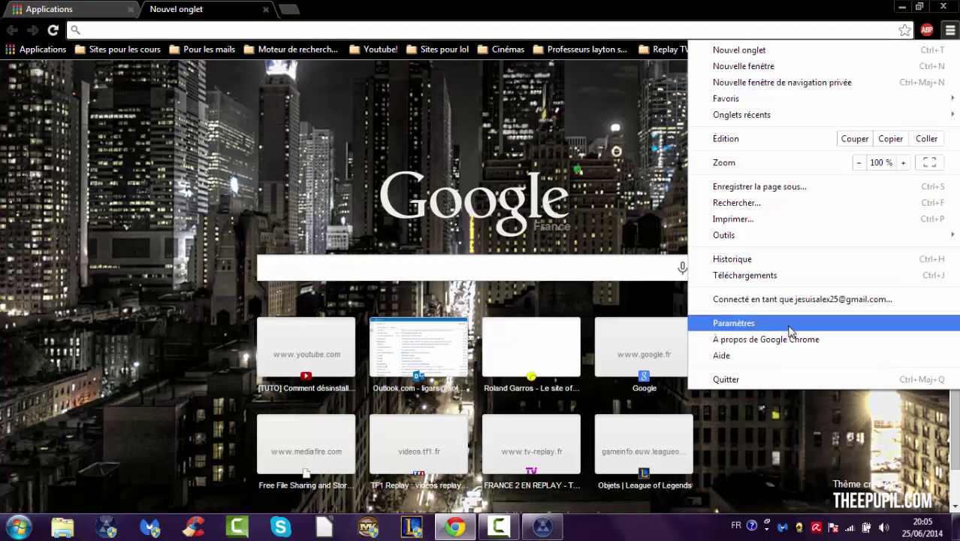
left_click(764, 322)
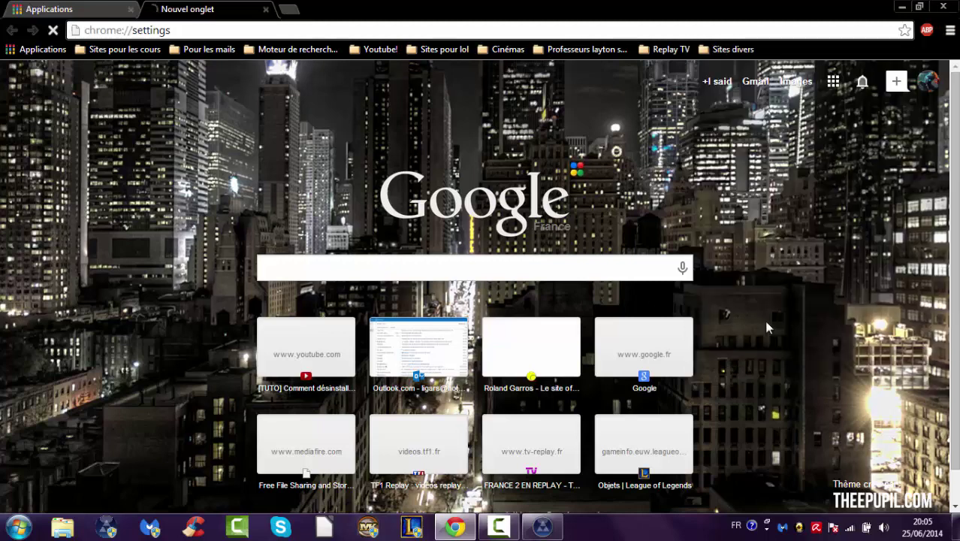
scroll(557, 350, "down", 1)
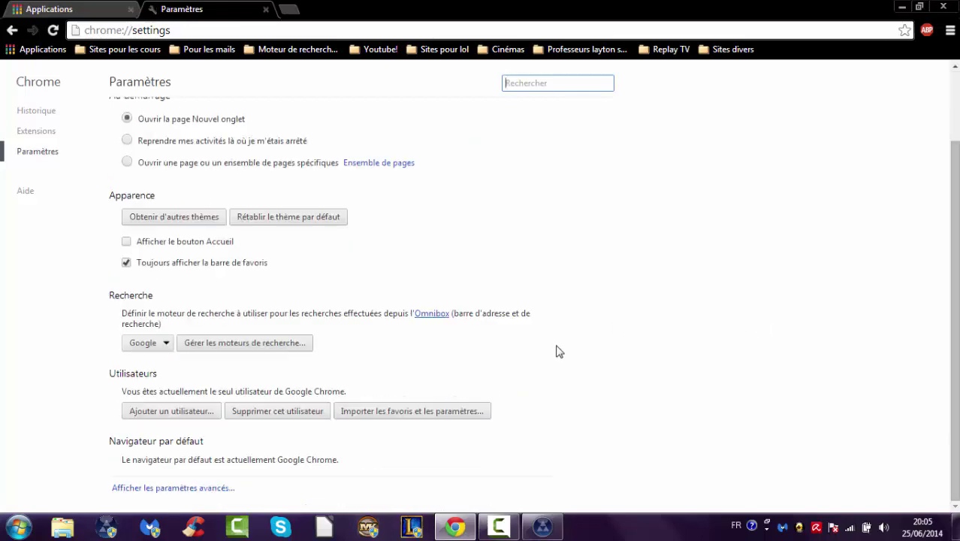
scroll(570, 349, "up", 1)
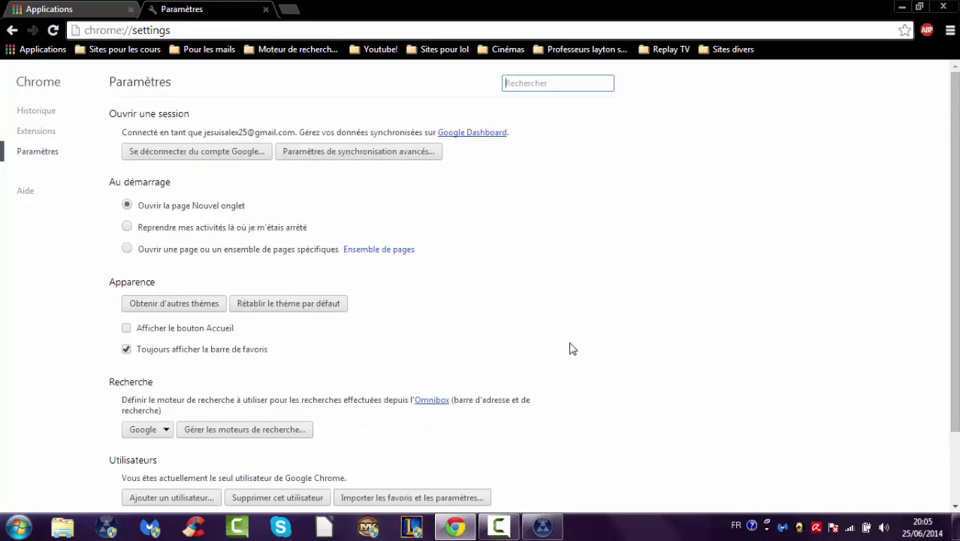
left_click(266, 9)
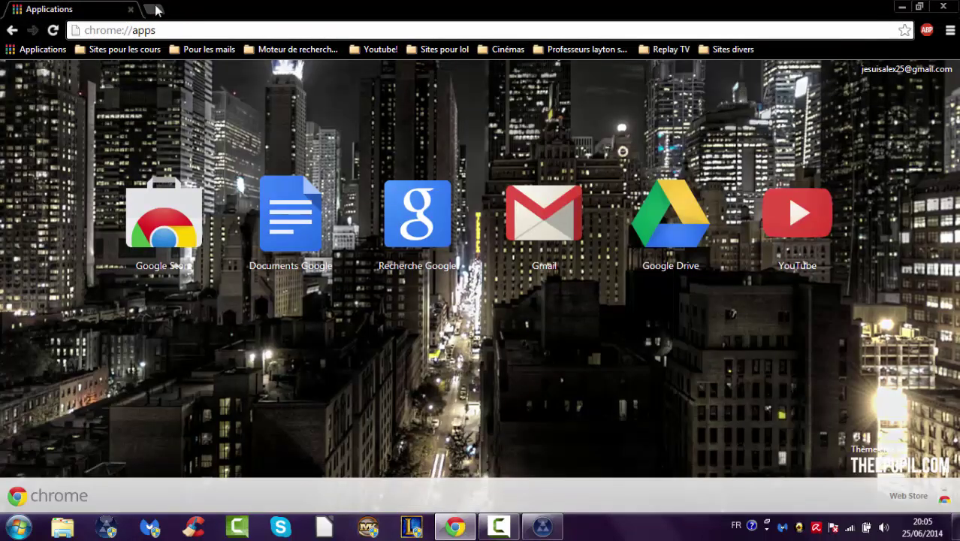
Open a new tab and view Chrome's main menu, dismissing it without choosing an option
left_click(153, 9)
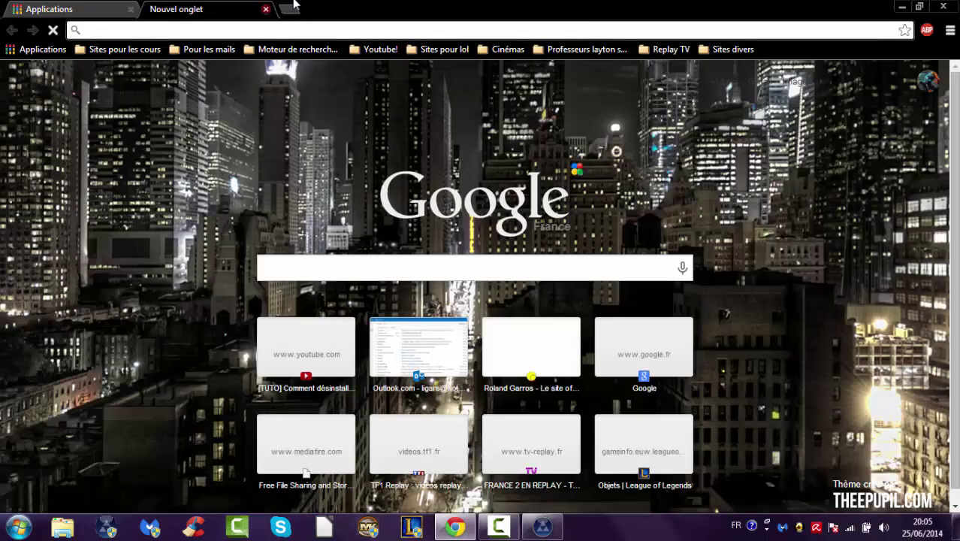
left_click(265, 9)
left_click(157, 8)
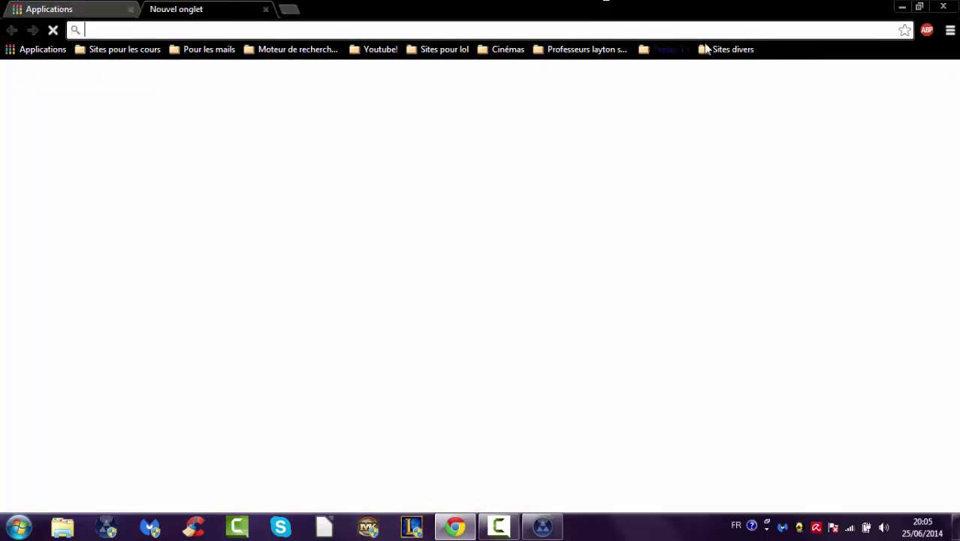
left_click(951, 30)
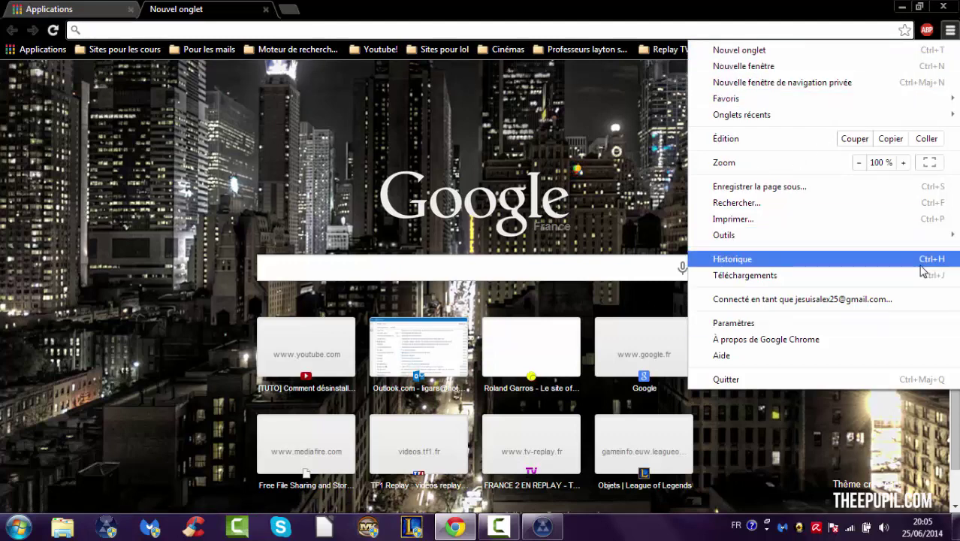
left_click(24, 439)
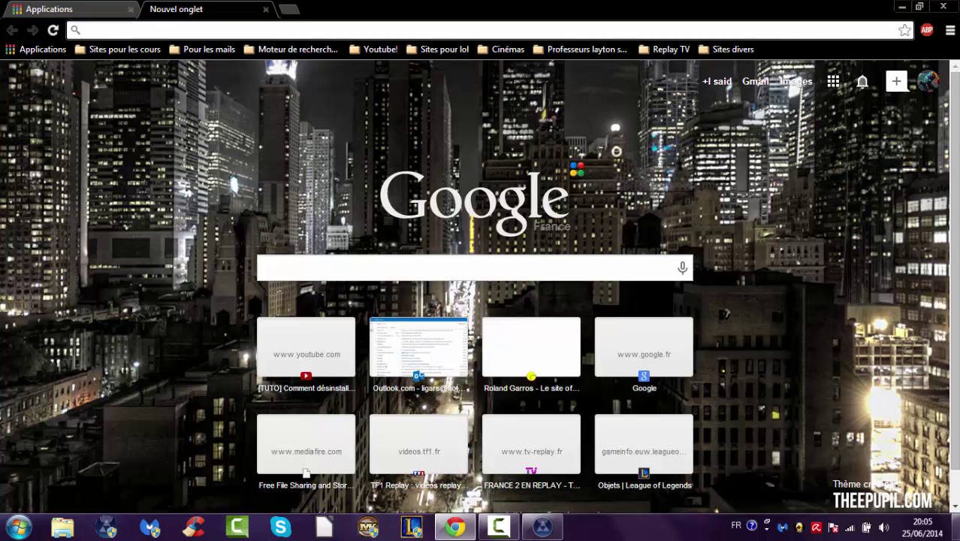
left_click(884, 529)
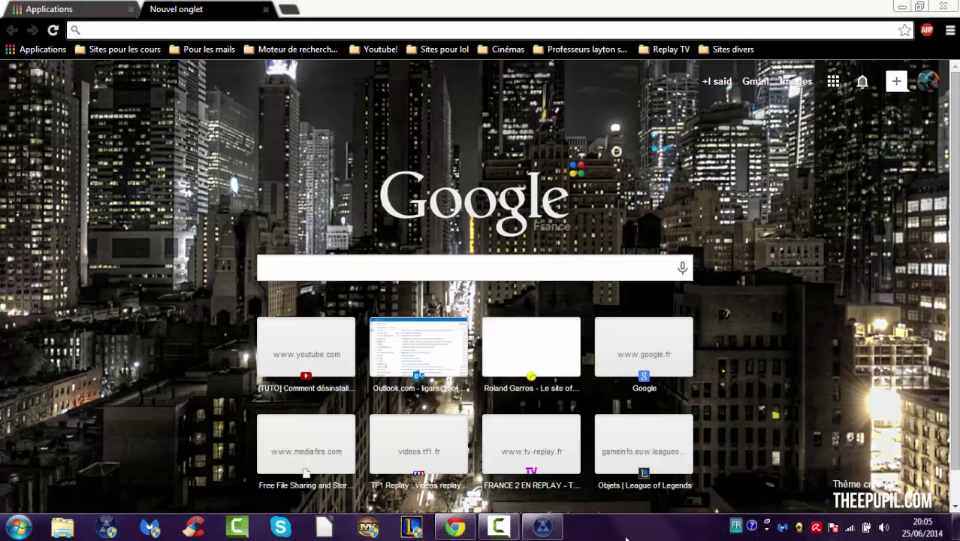
left_click(454, 526)
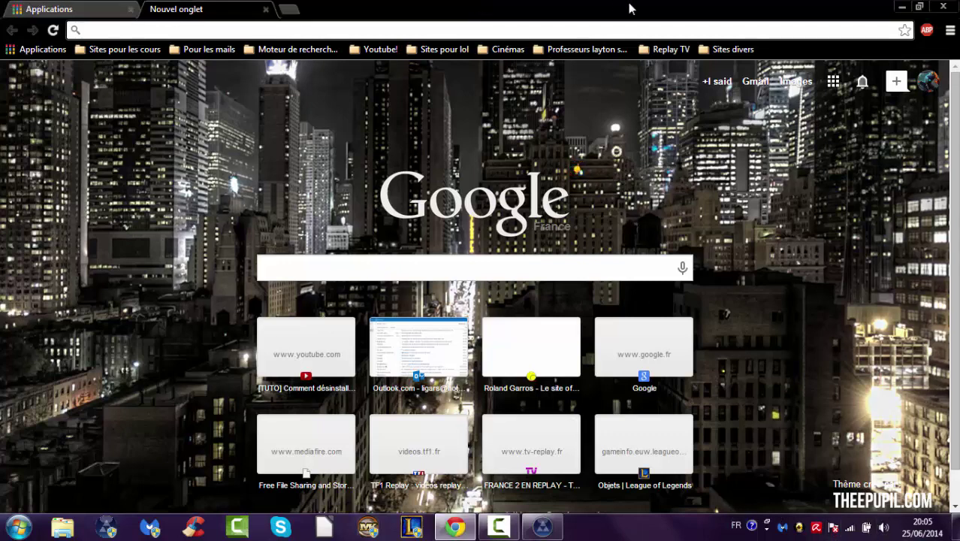
Examine Chrome's bookmarks, recent tabs and tools submenus, view the À propos de Google Chrome page, and close its tab
left_click(951, 30)
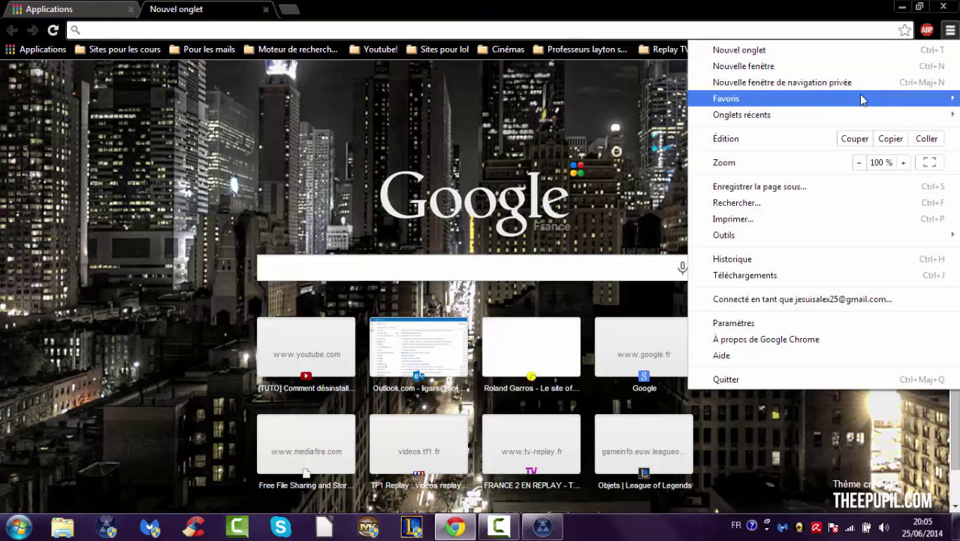
mouse_move(862, 98)
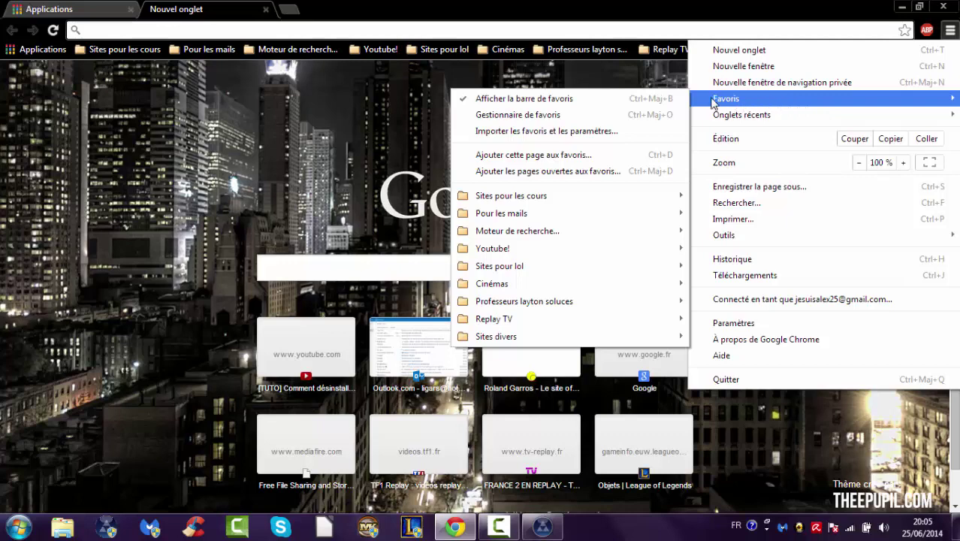
mouse_move(766, 117)
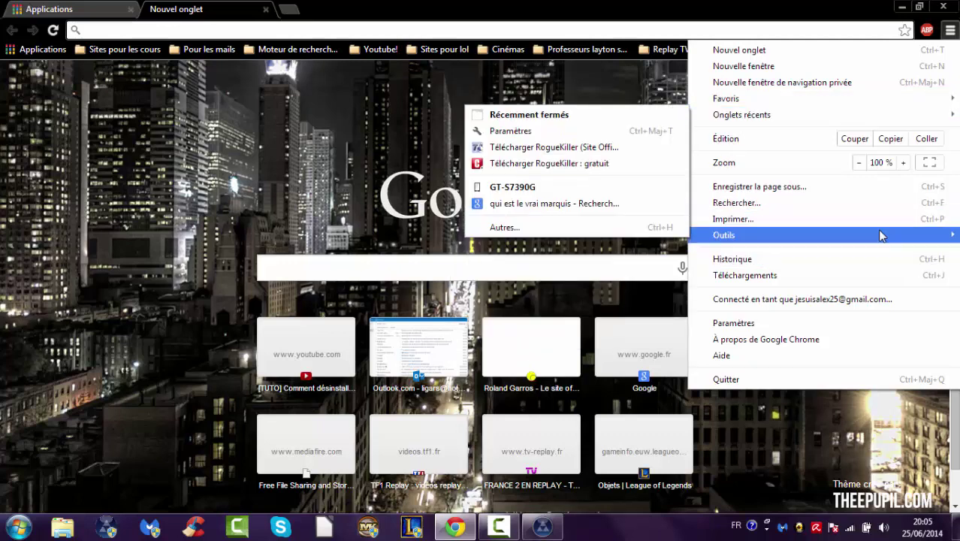
mouse_move(883, 236)
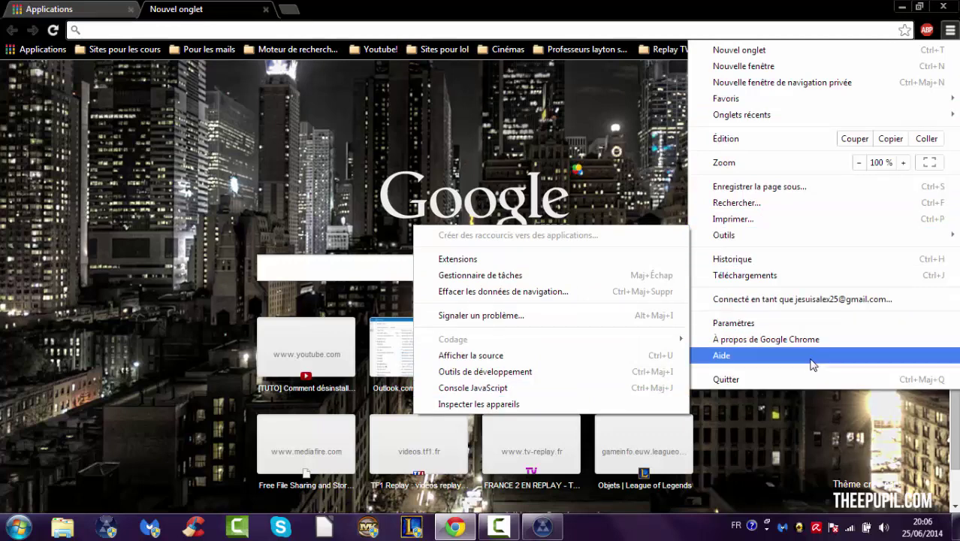
left_click(787, 343)
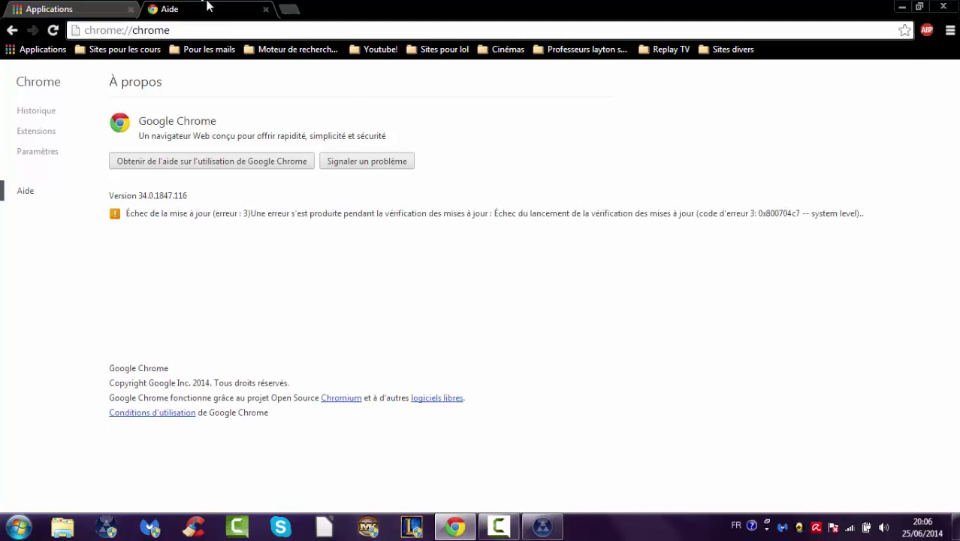
left_click(266, 10)
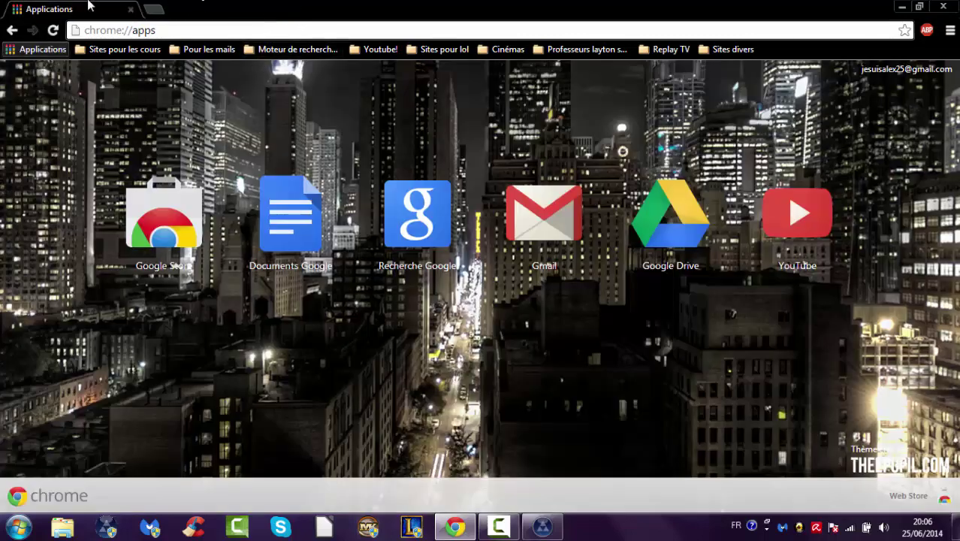
Search for "chrome web store" in a new tab and open the Chrome Web Store result
left_click(153, 9)
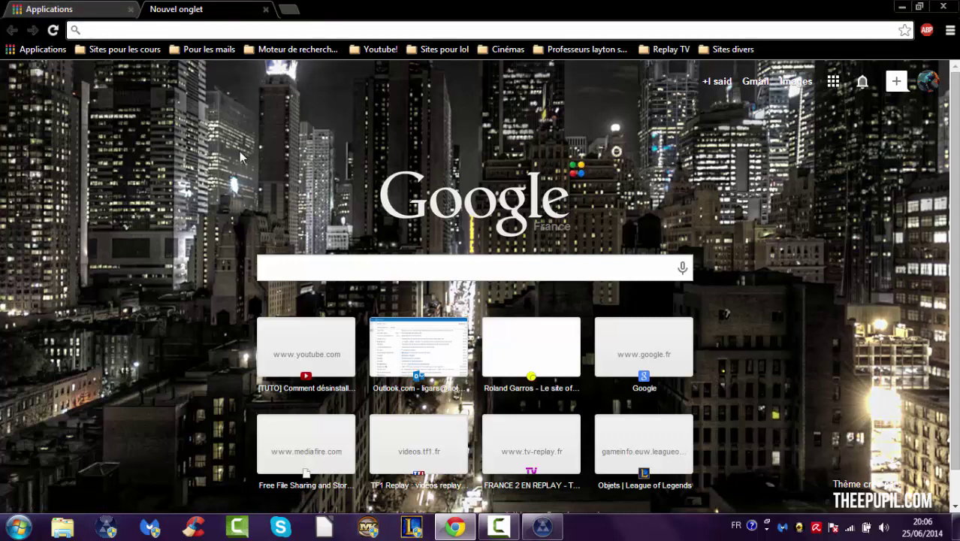
type("chrome ")
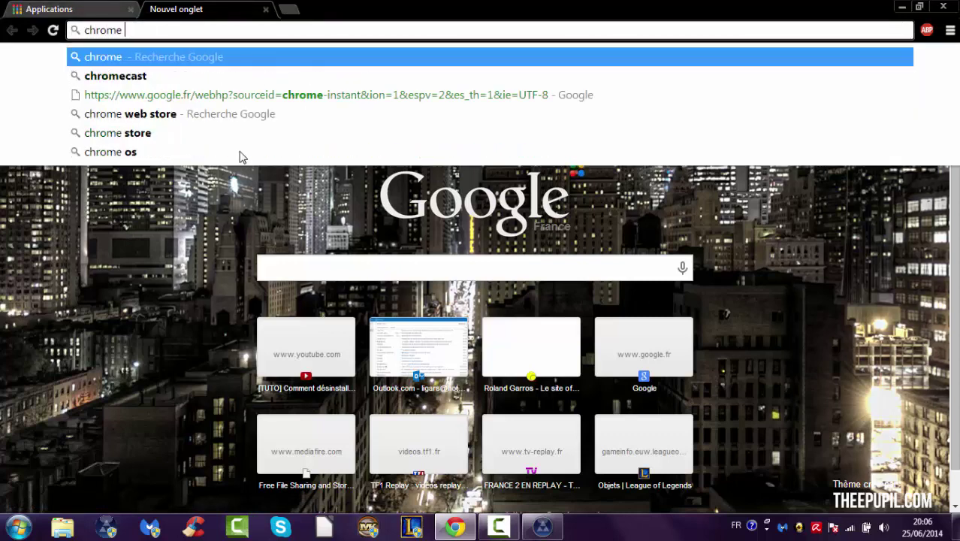
type("web sotore")
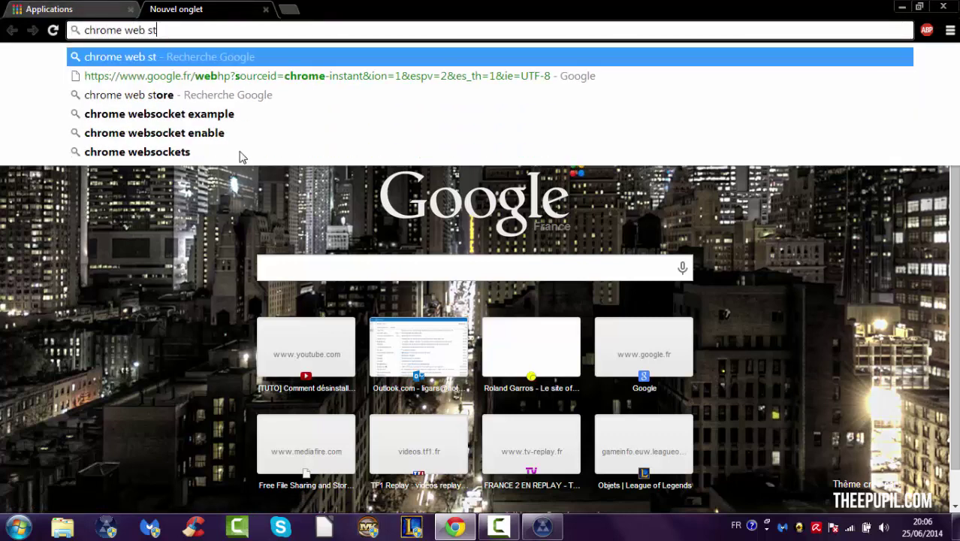
key("Return")
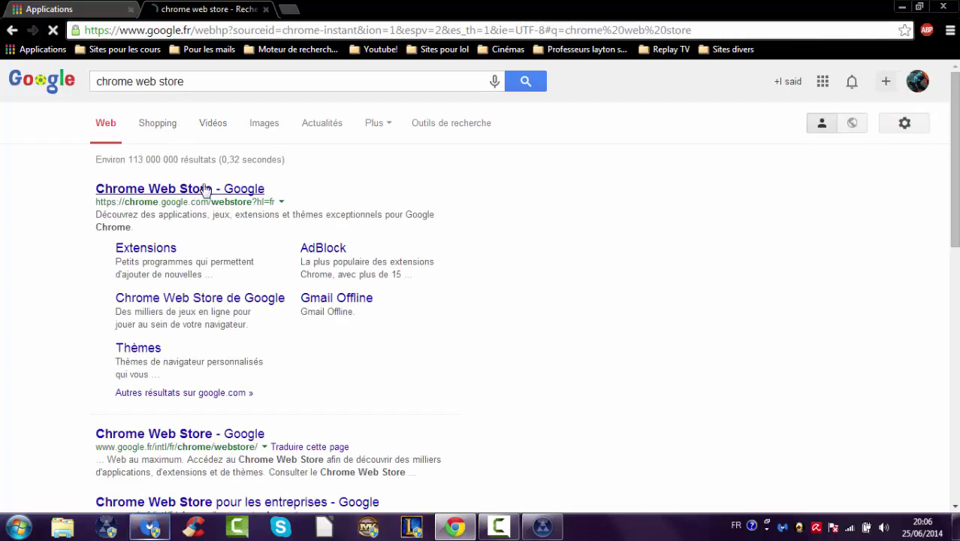
left_click(205, 190)
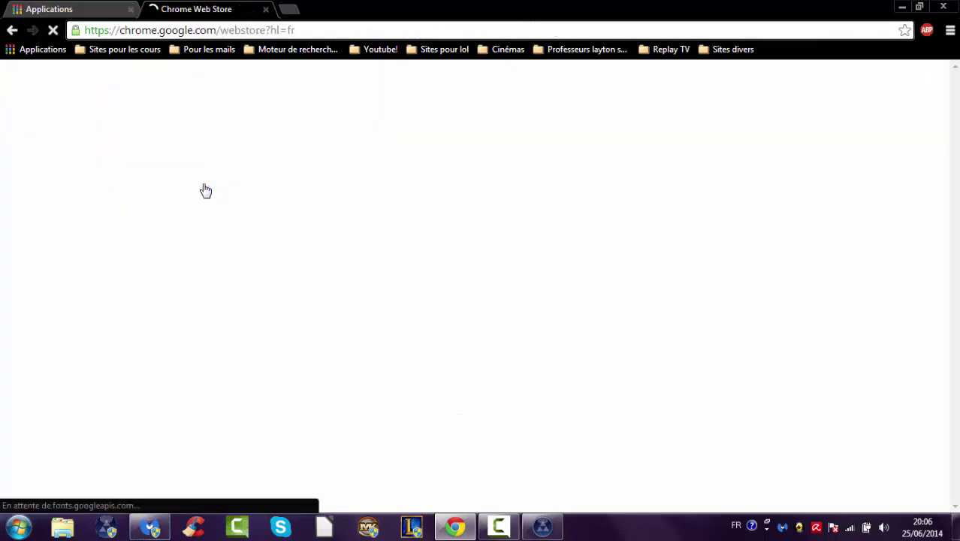
Postpone installing the new Malwarebytes Anti-Malware version and return to the Chrome Web Store, closing the extra empty tab
left_click(150, 529)
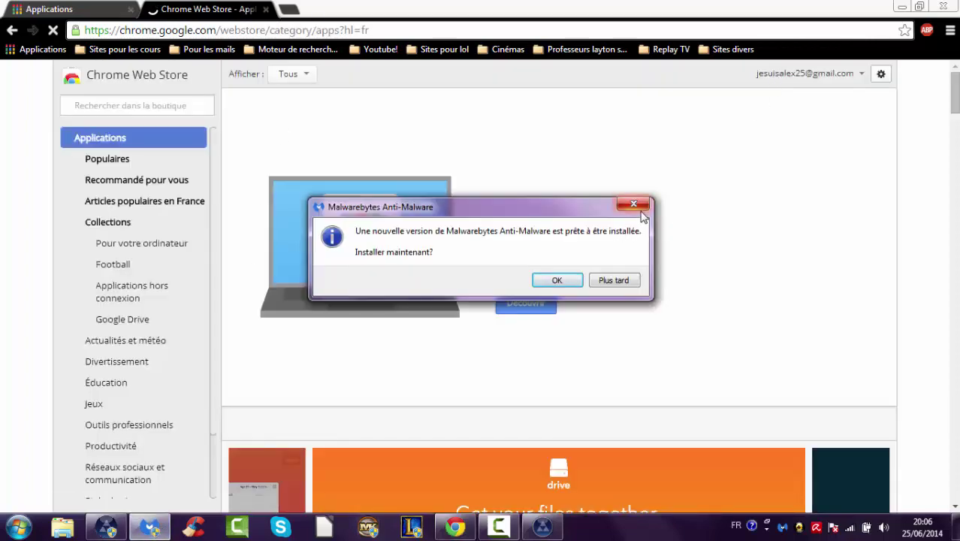
left_click(615, 280)
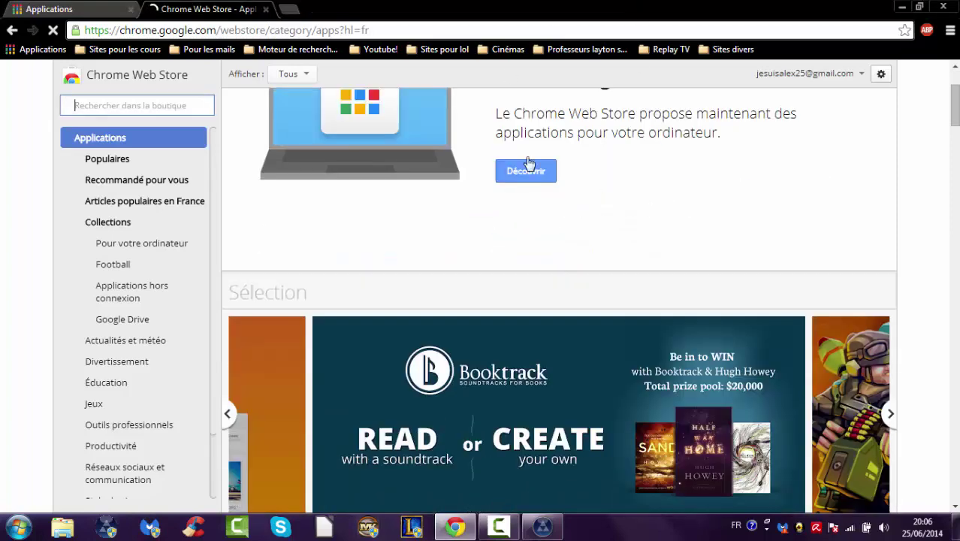
left_click(289, 11)
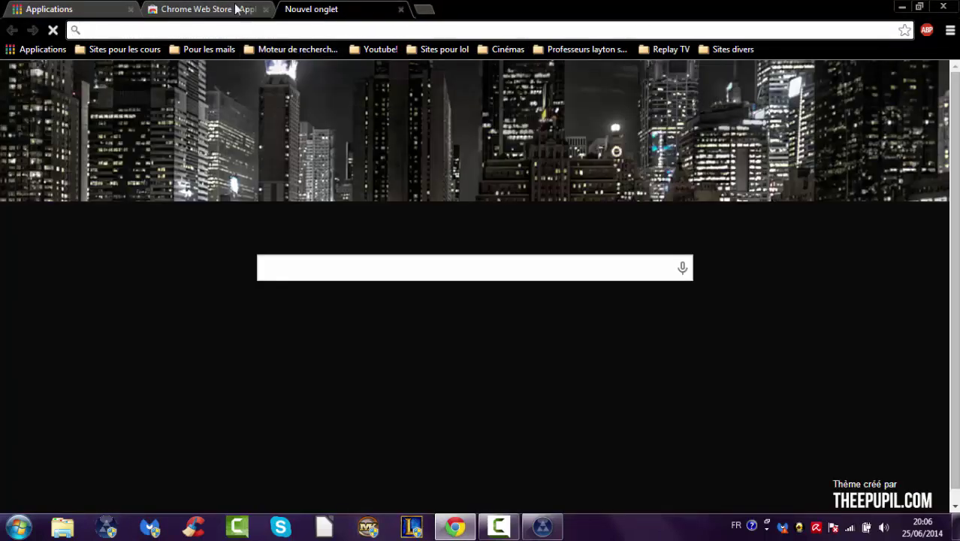
left_click(235, 8)
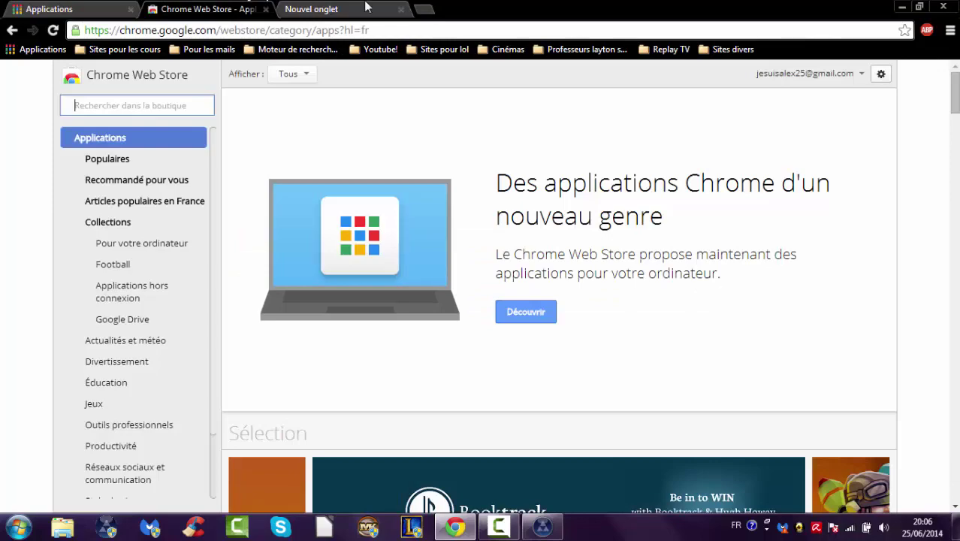
left_click(403, 9)
Browse the Chrome Web Store's applications and search the store for "Adblockplus"
scroll(595, 174, "down", 10)
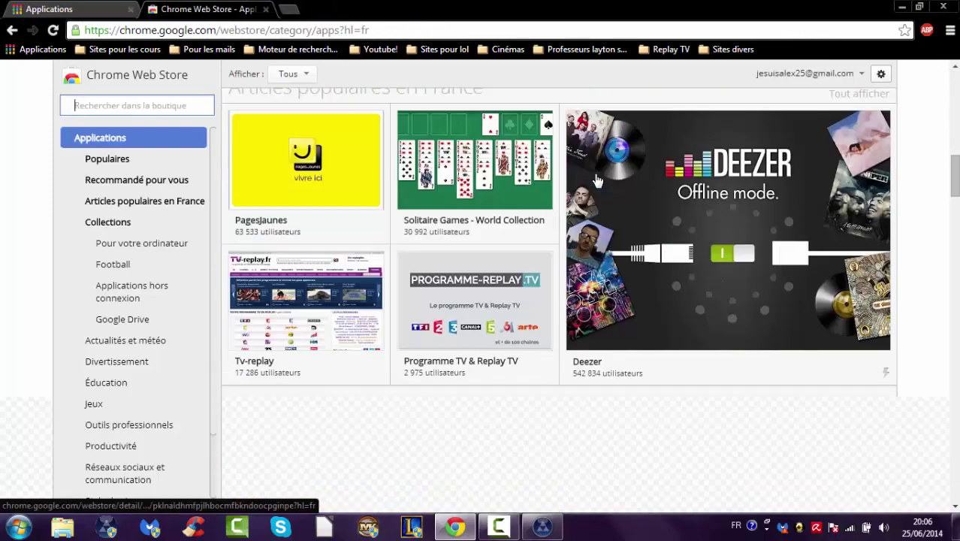
scroll(595, 180, "down", 5)
scroll(597, 180, "up", 10)
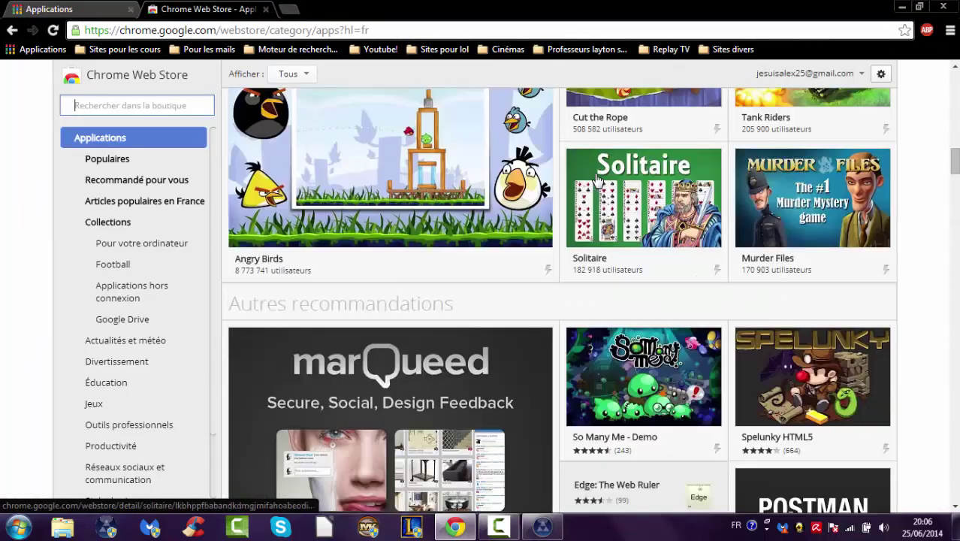
scroll(263, 143, "up", 7)
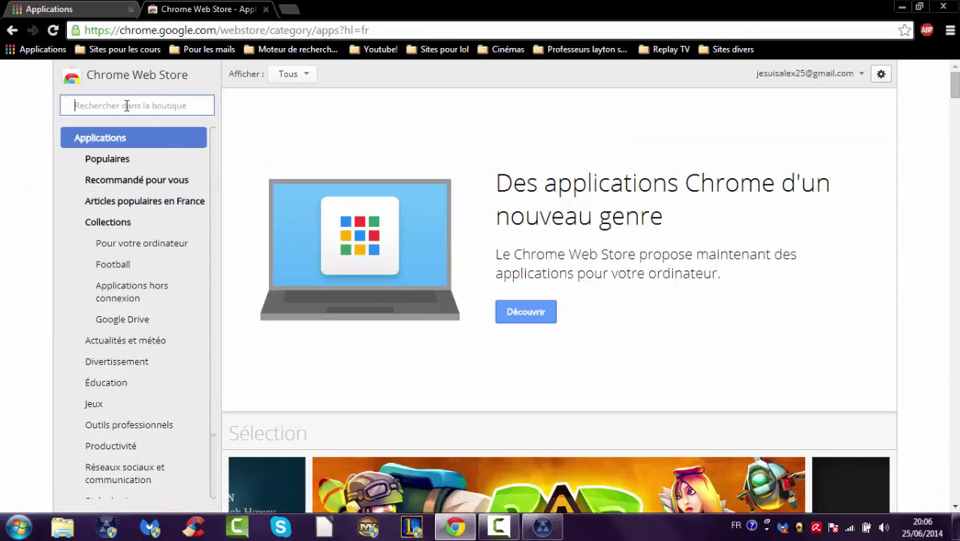
type("Adbl")
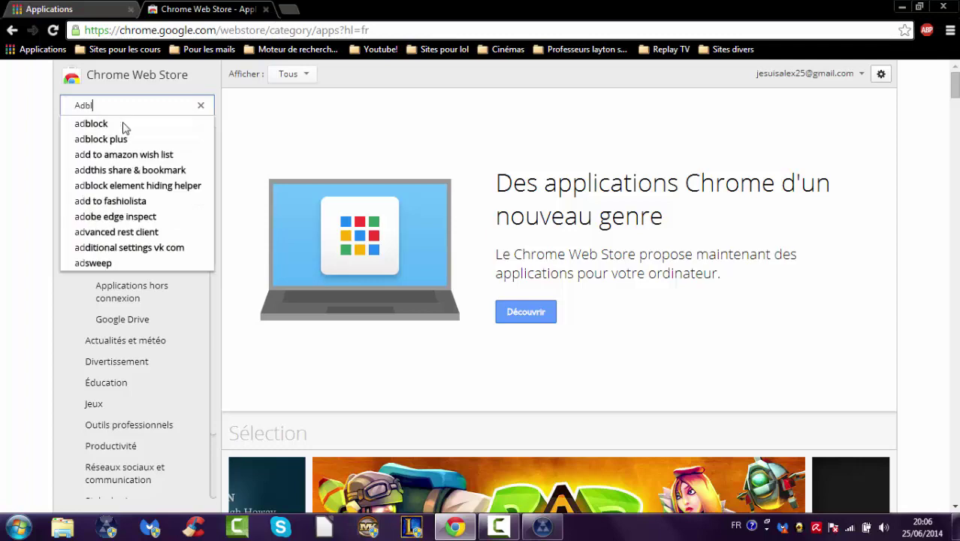
type("ockplus")
key("Return")
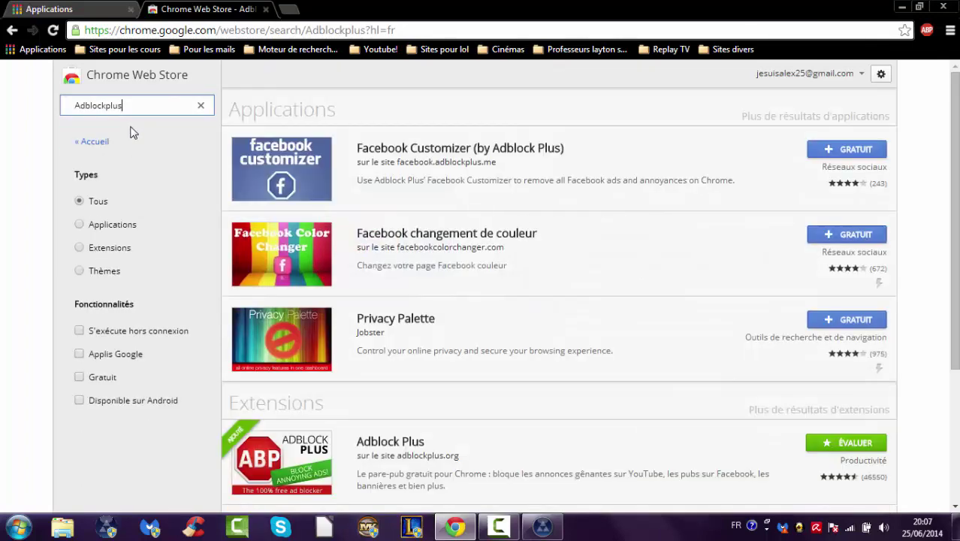
Examine the Adblock Plus entry in the extension results and the installed extension's pop-up options
scroll(519, 371, "down", 2)
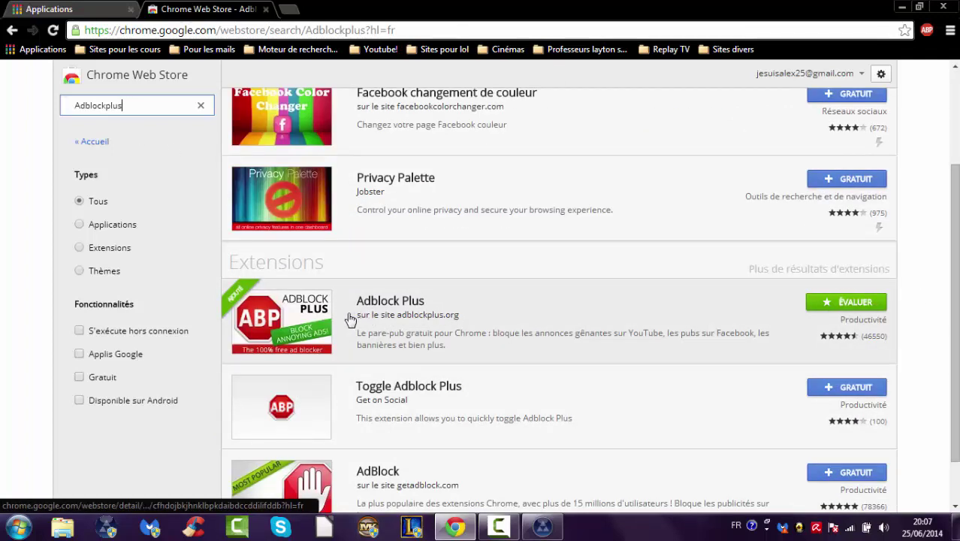
left_click(929, 30)
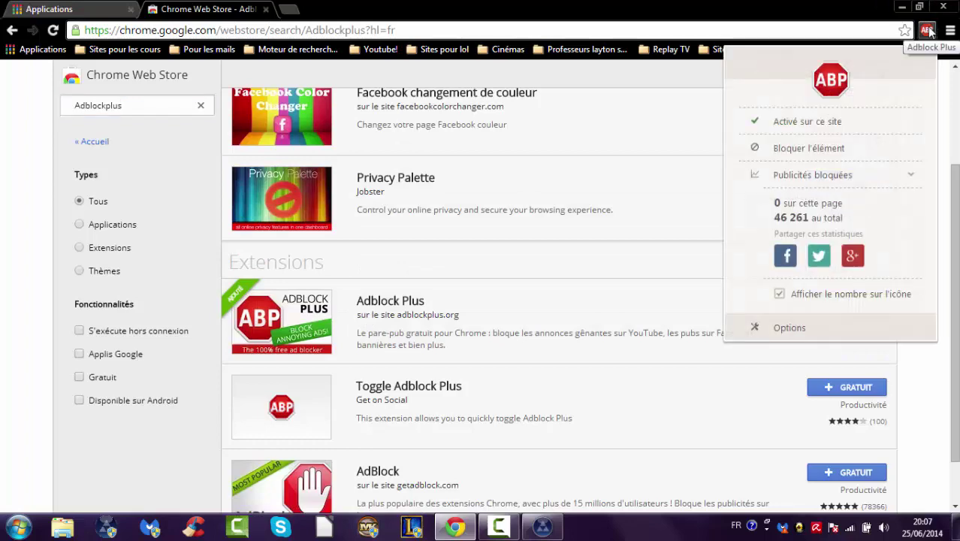
left_click(930, 31)
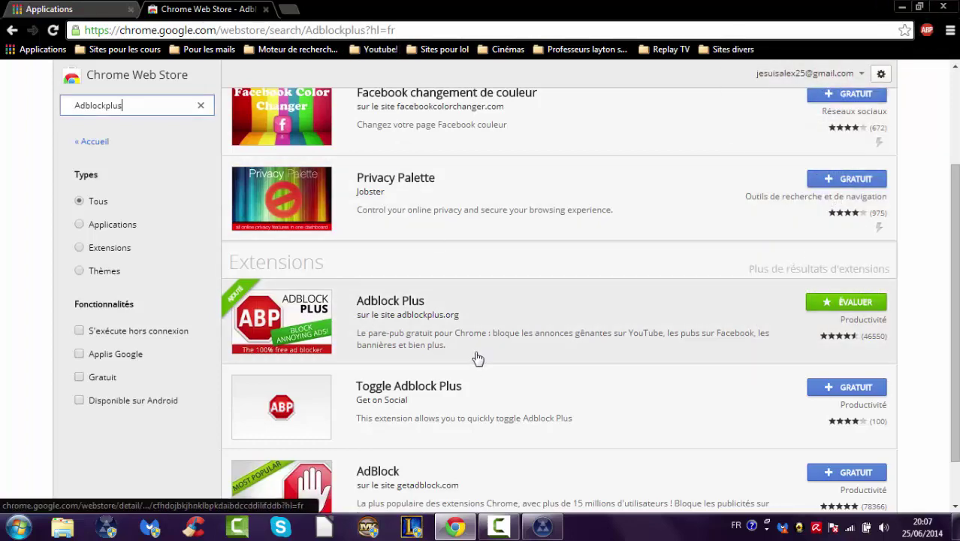
scroll(476, 358, "down", 1)
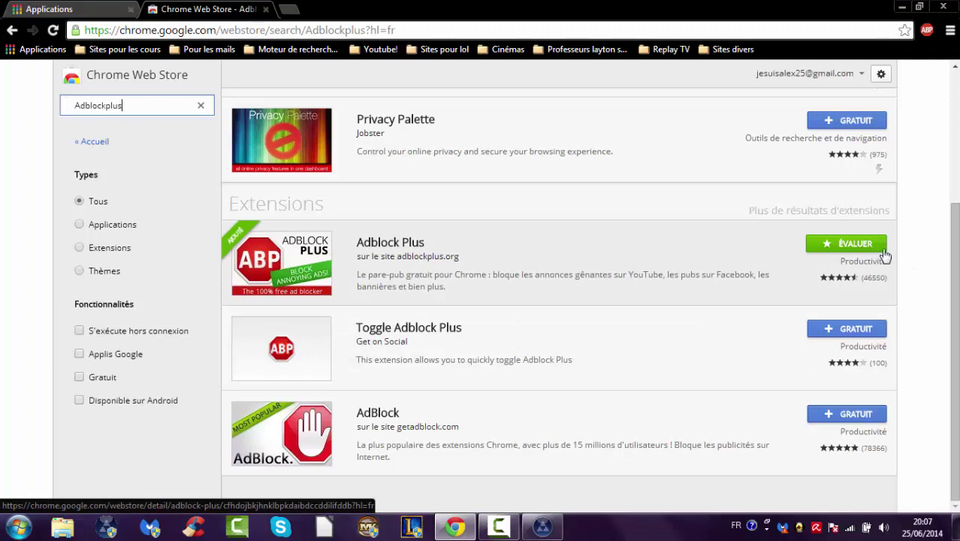
Close the Applications tab and clear the Chrome Web Store search text
left_click(34, 9)
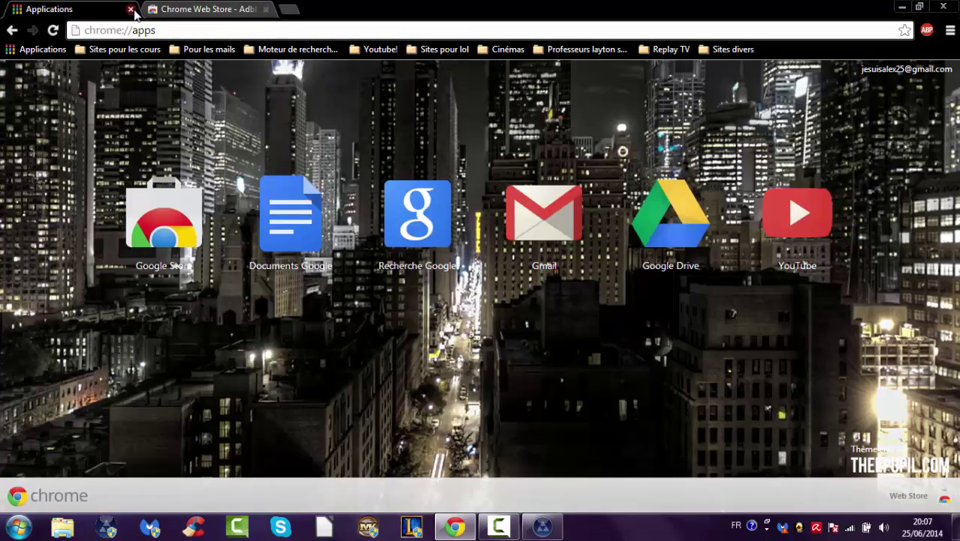
left_click(130, 9)
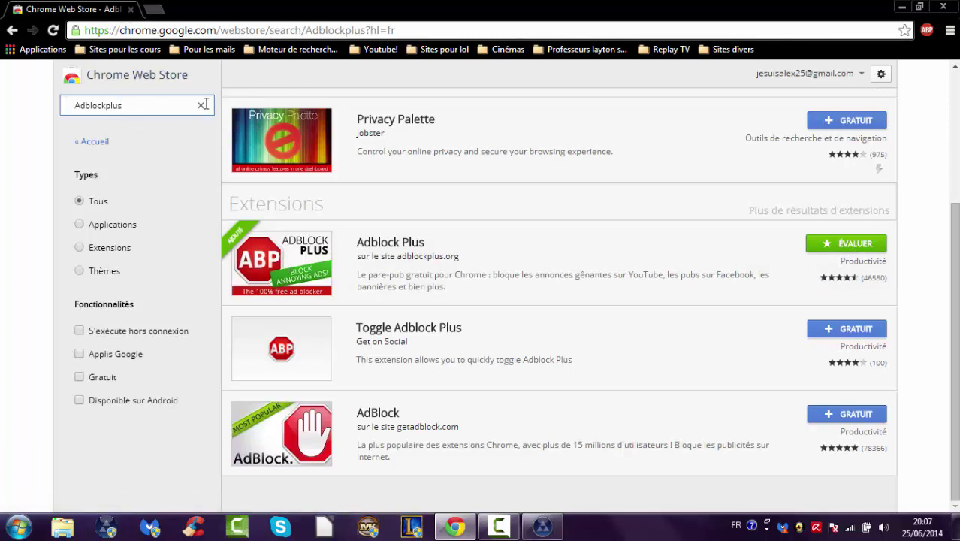
left_click(202, 105)
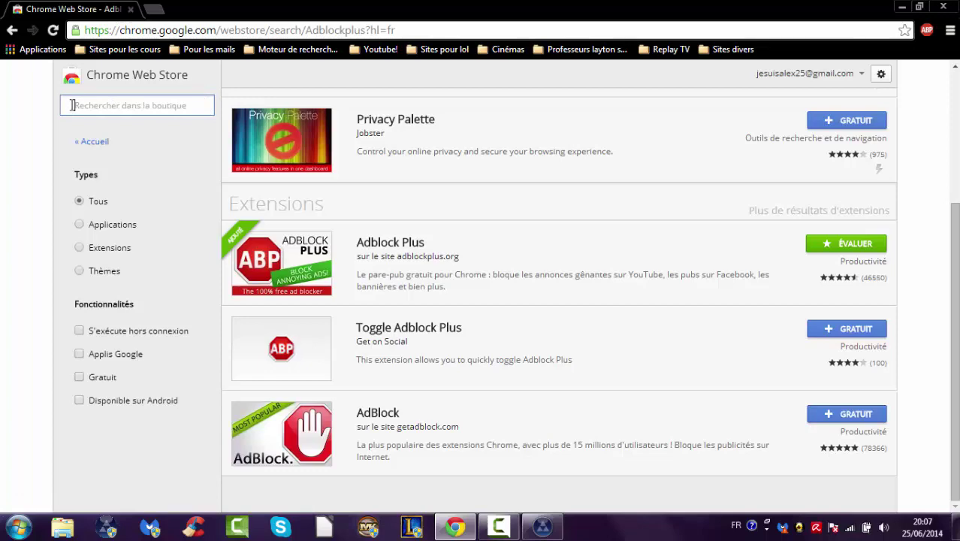
Minimize Chrome and bring up the RogueKiller window
left_click(904, 6)
left_click_drag(354, 338, 526, 248)
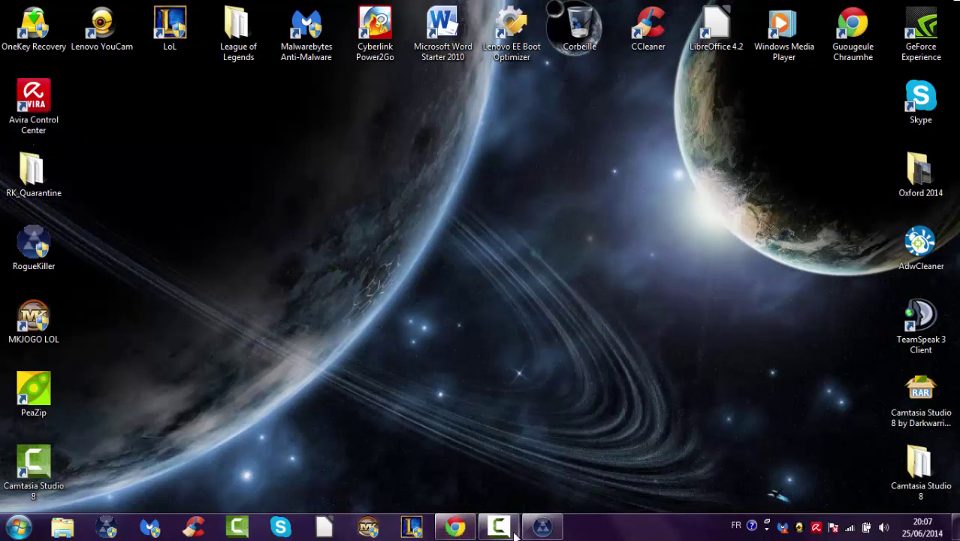
left_click(543, 526)
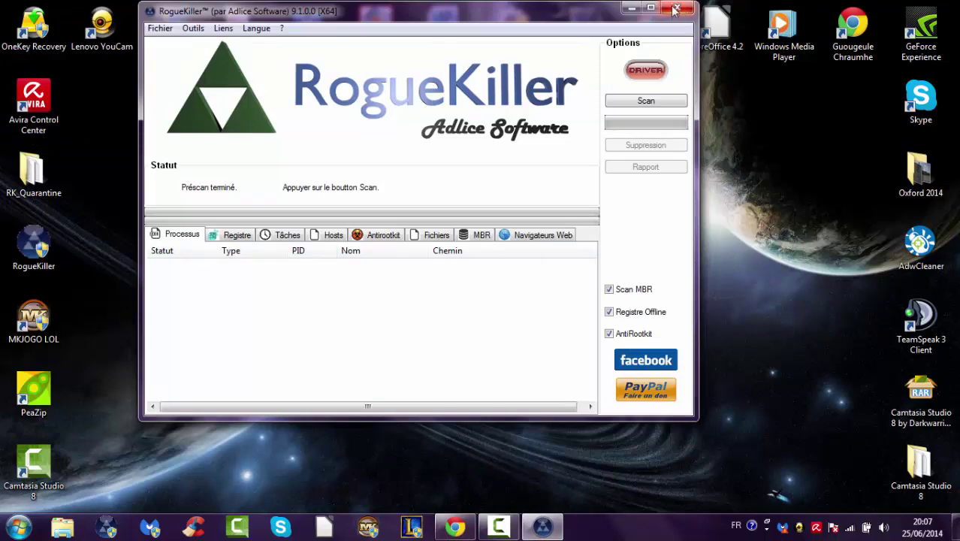
Close RogueKiller and move the Avira Control Center shortcut out to the middle of the desktop and back to its place
left_click(676, 10)
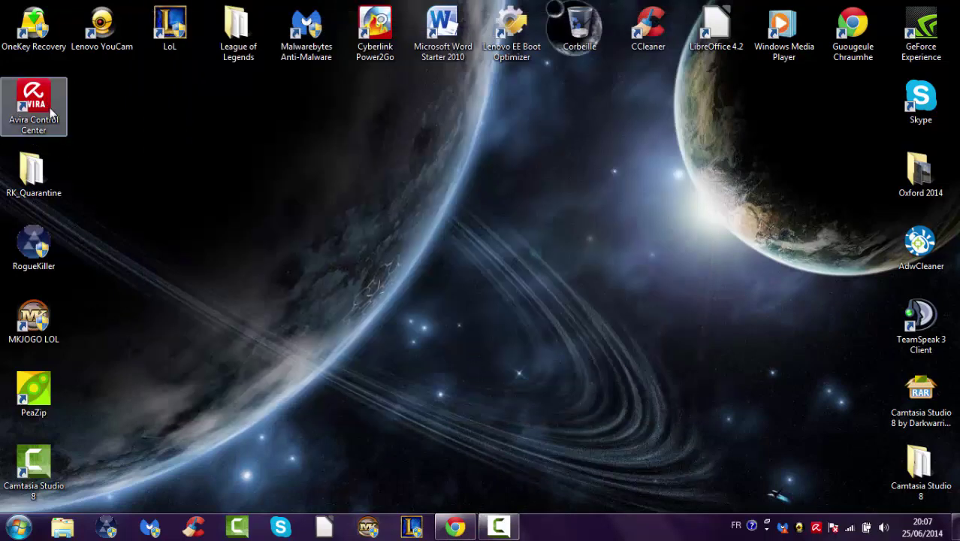
left_click_drag(49, 108, 457, 249)
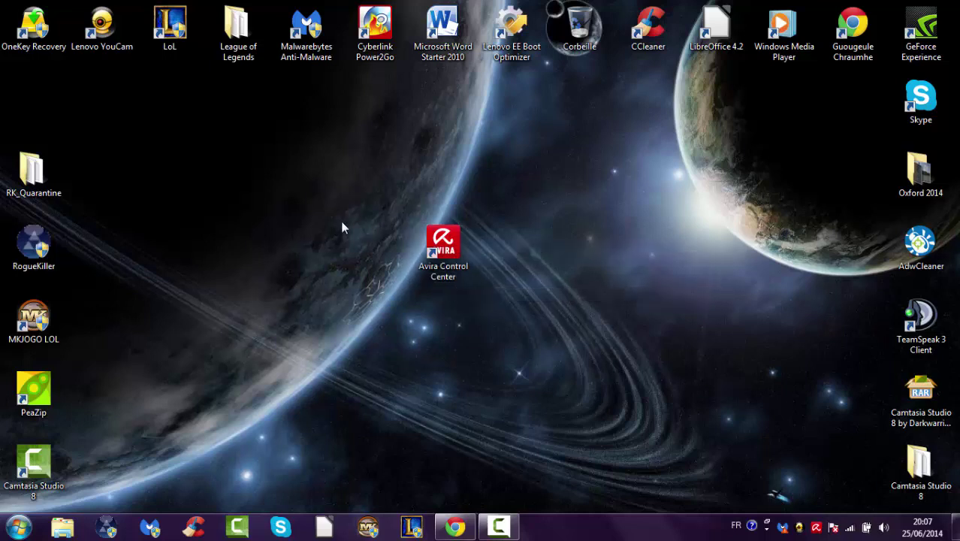
left_click_drag(422, 258, 147, 214)
left_click_drag(175, 211, 3, 107)
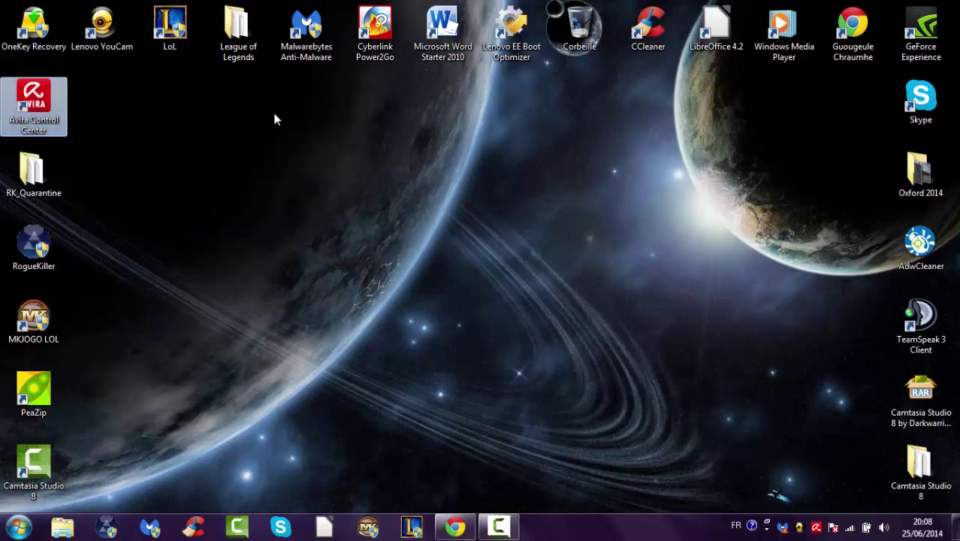
left_click(272, 109)
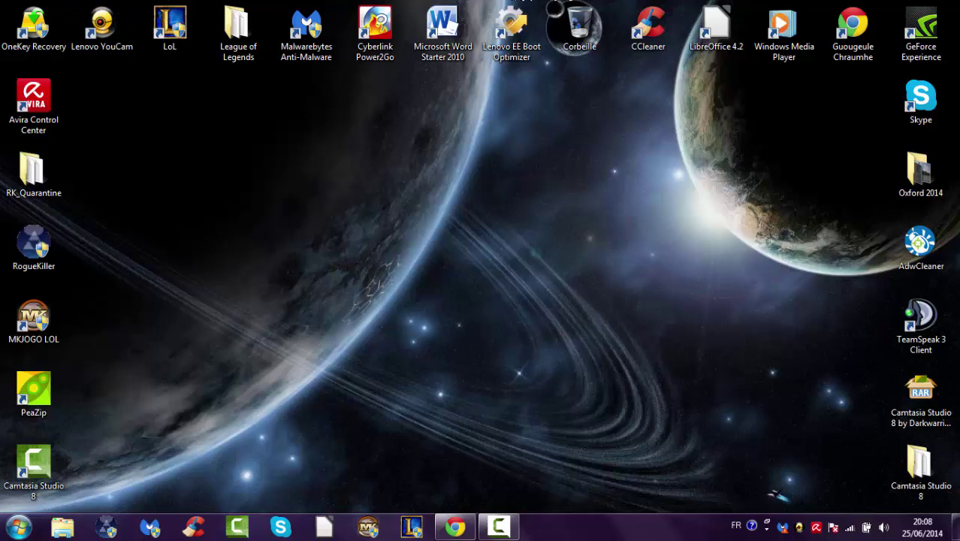
left_click(455, 529)
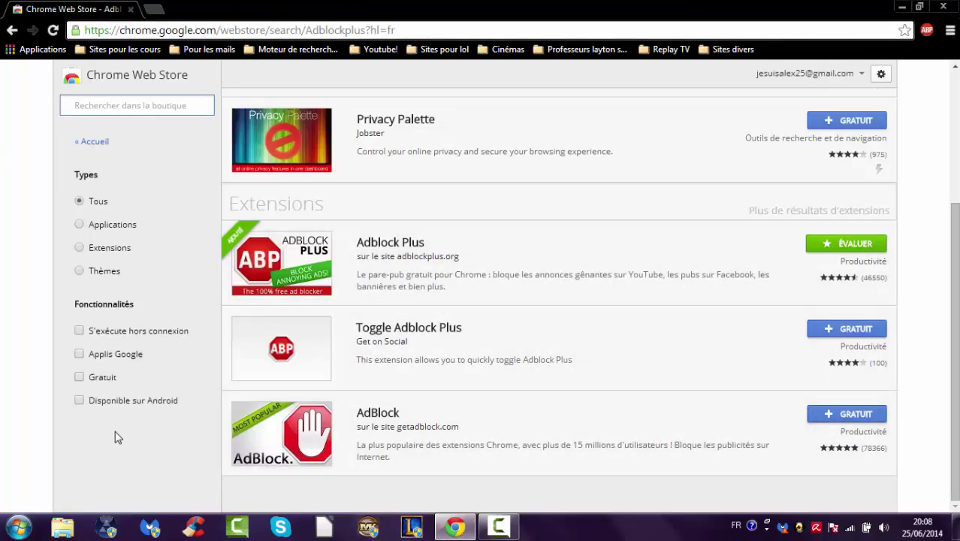
left_click(910, 8)
left_click_drag(415, 323, 600, 217)
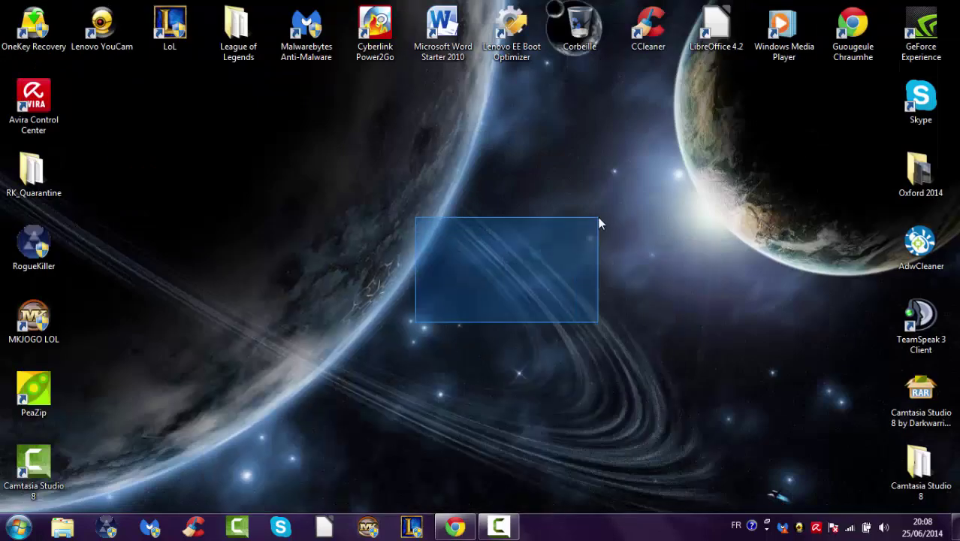
left_click_drag(475, 423, 725, 295)
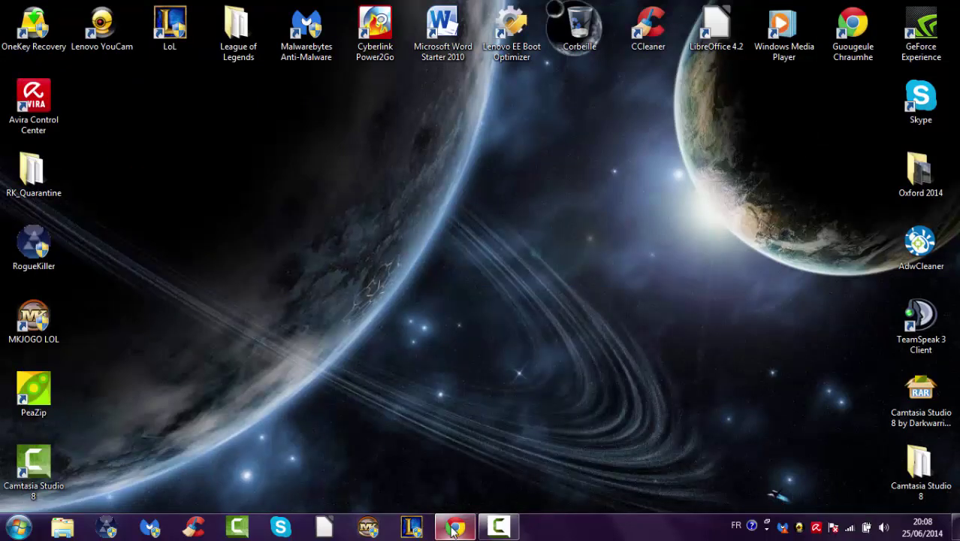
Switch back to Chrome, open a new tab and close the Chrome Web Store tab
mouse_move(456, 526)
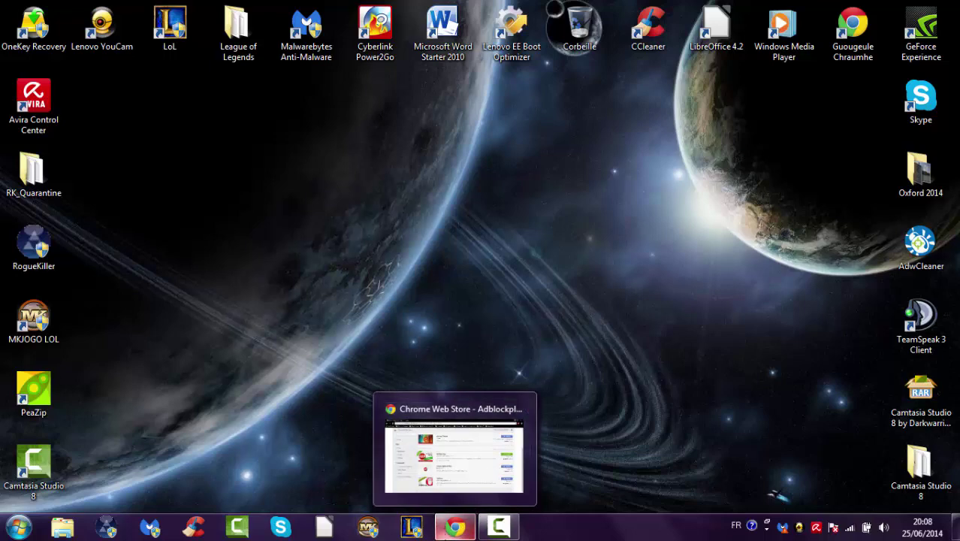
left_click(455, 526)
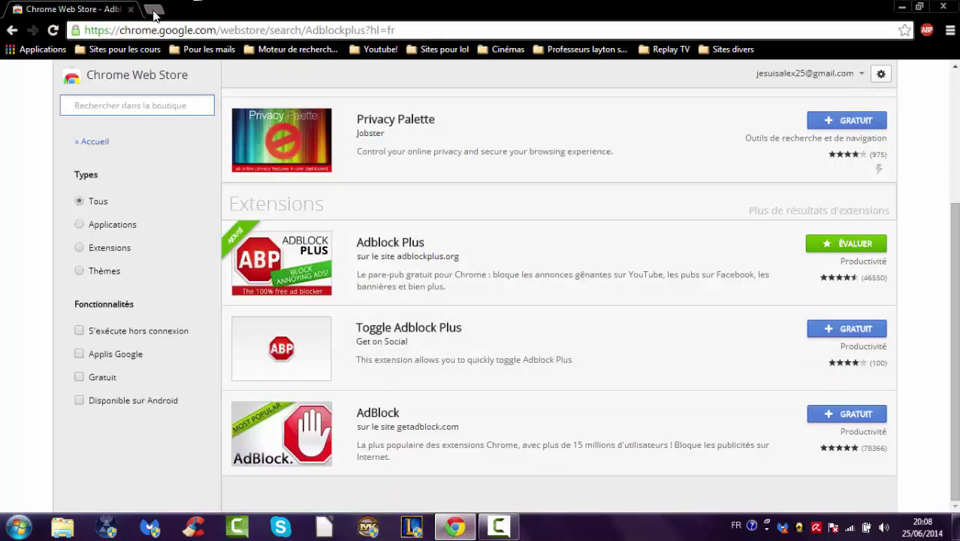
left_click(154, 10)
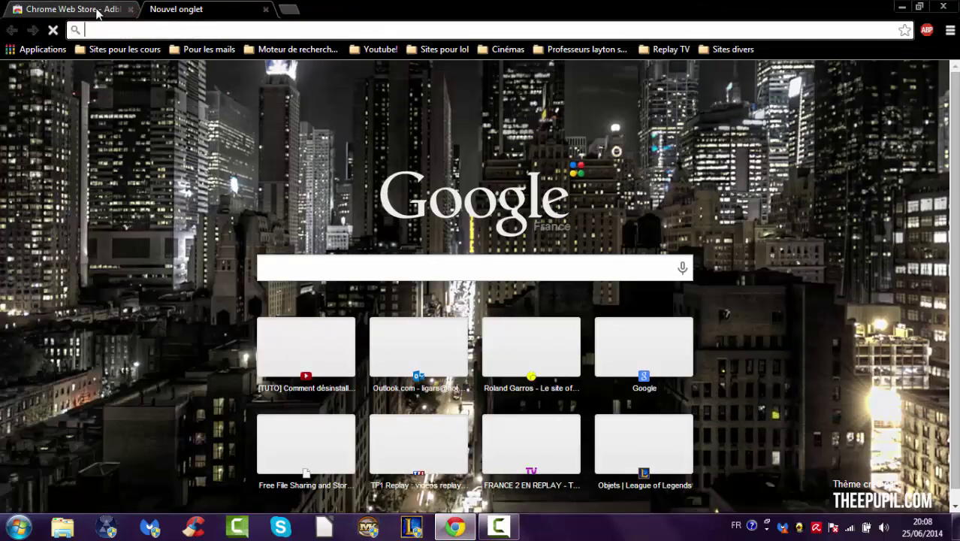
left_click(96, 13)
left_click(130, 9)
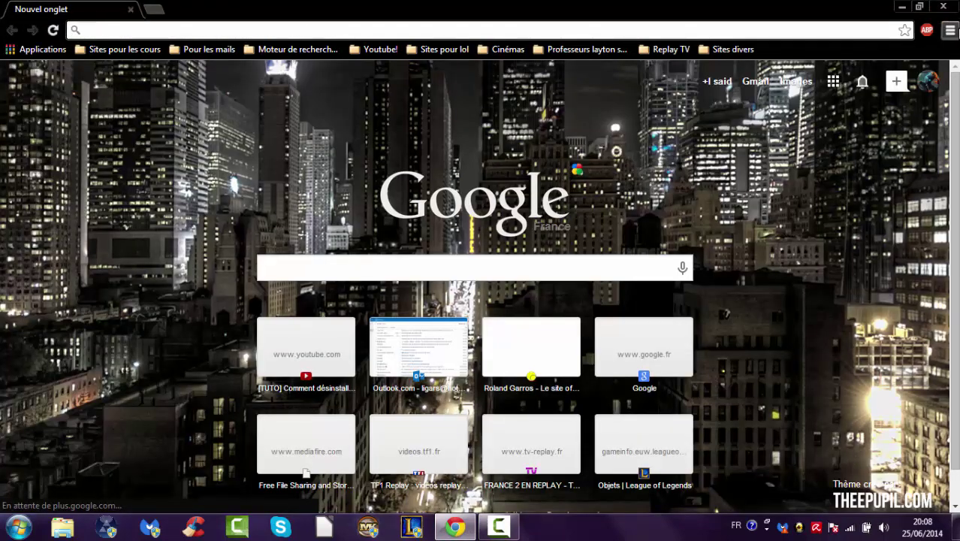
Open Chrome's settings page (Paramètres)
left_click(950, 31)
key("Escape")
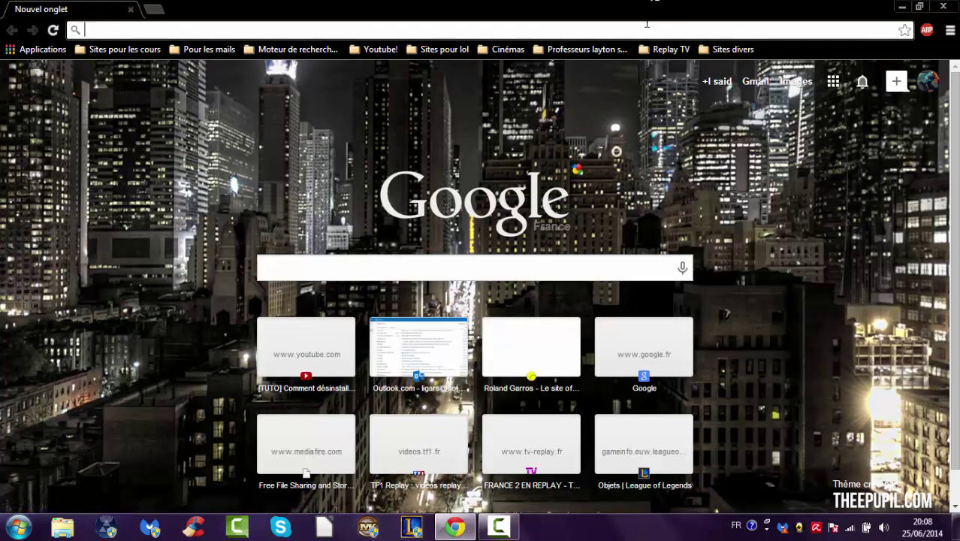
left_click(954, 31)
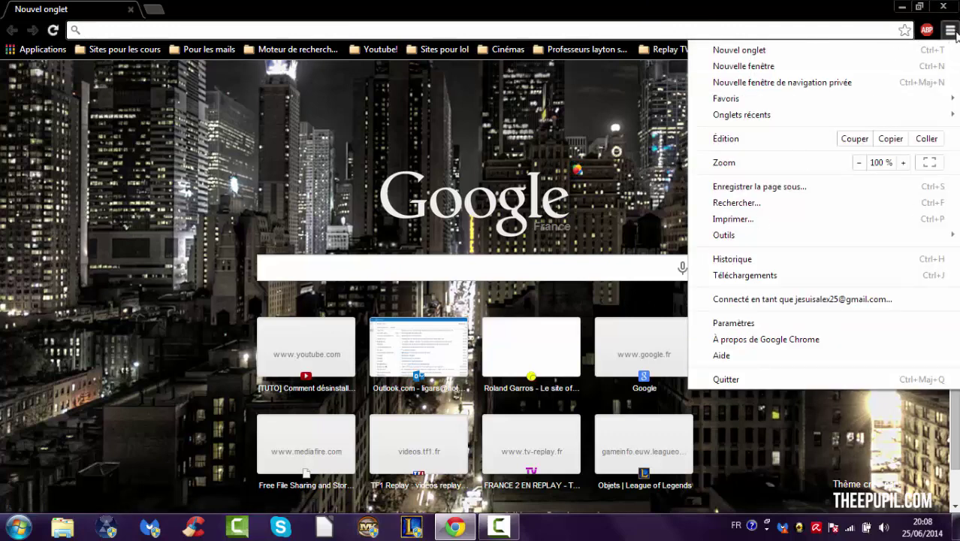
left_click(839, 324)
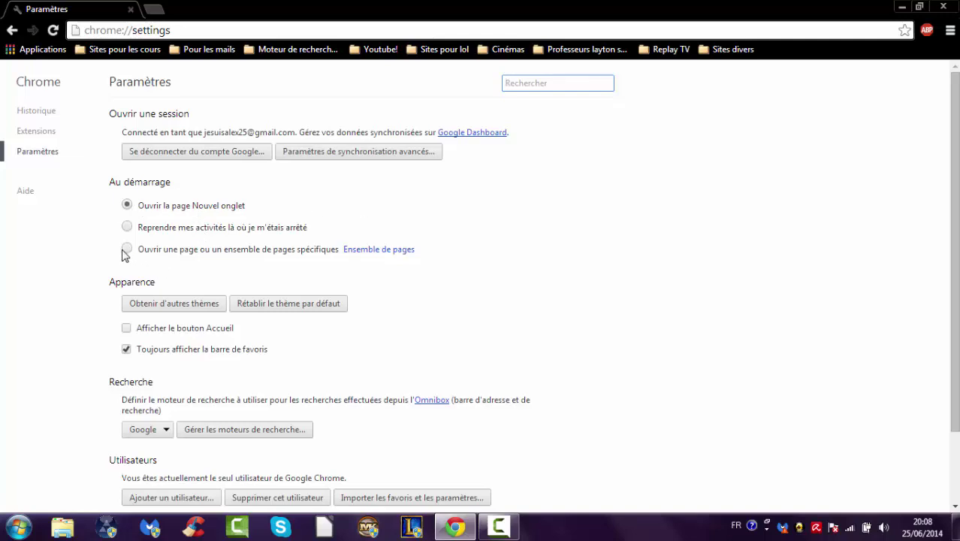
View the New Tab page used at startup in a separate tab and return to the settings
left_click(154, 8)
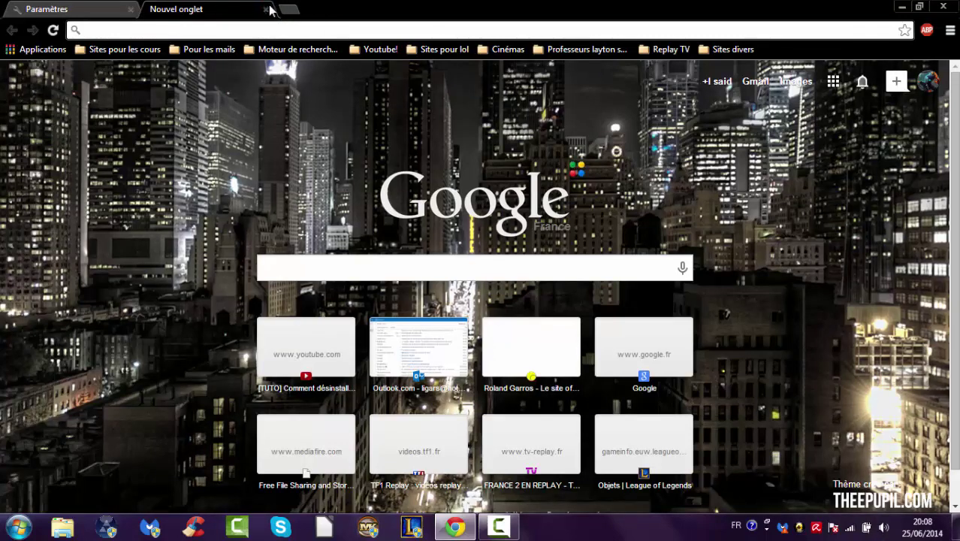
left_click(265, 9)
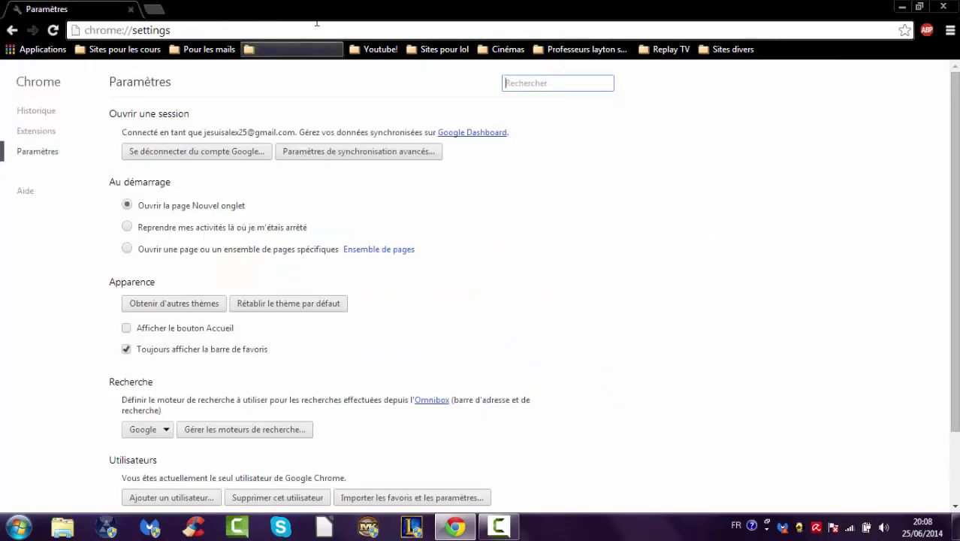
left_click(161, 9)
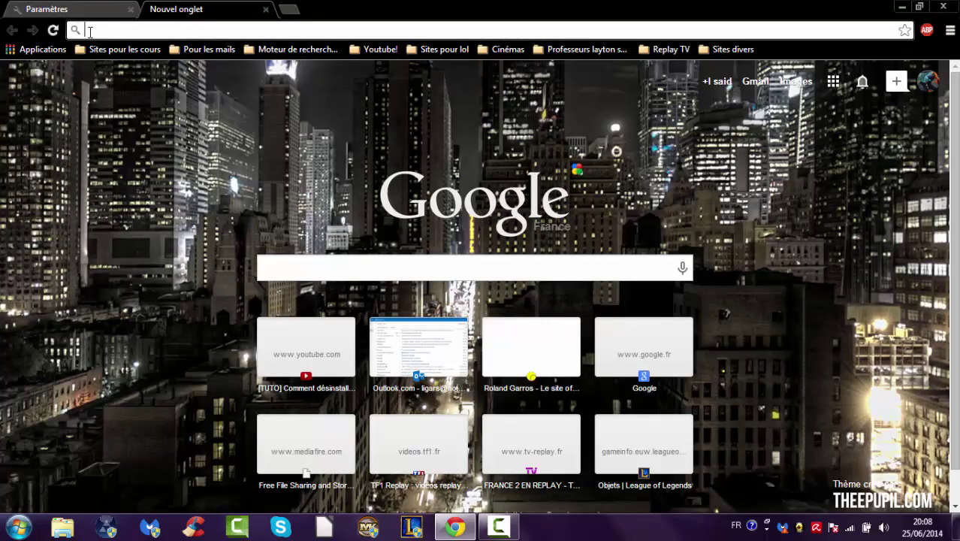
left_click(265, 10)
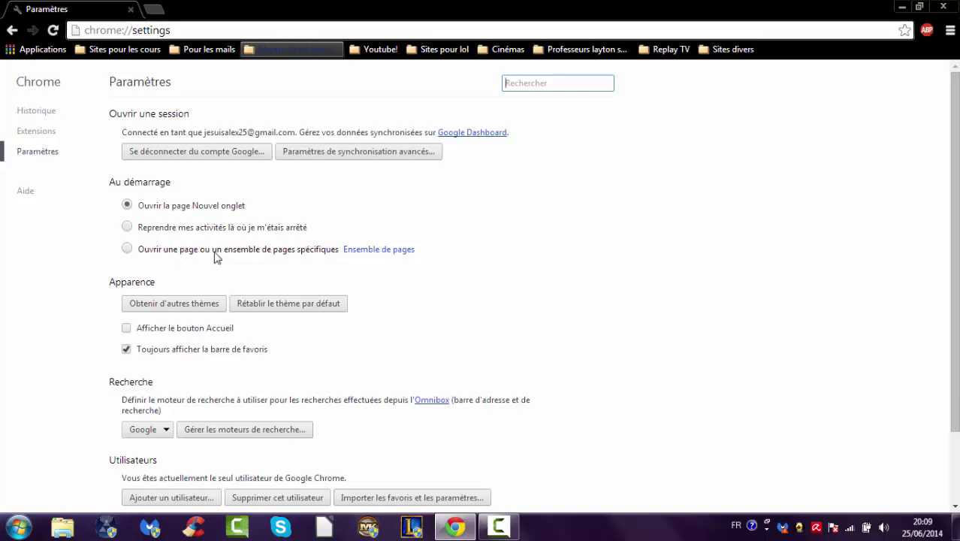
Delete marionnaud.fr, Segundamano, the YouTube video search, lolnexus.com, lolking.net, Google Traduction and Deezer from Chrome's search engines, keeping only Google
scroll(342, 324, "down", 1)
left_click(266, 359)
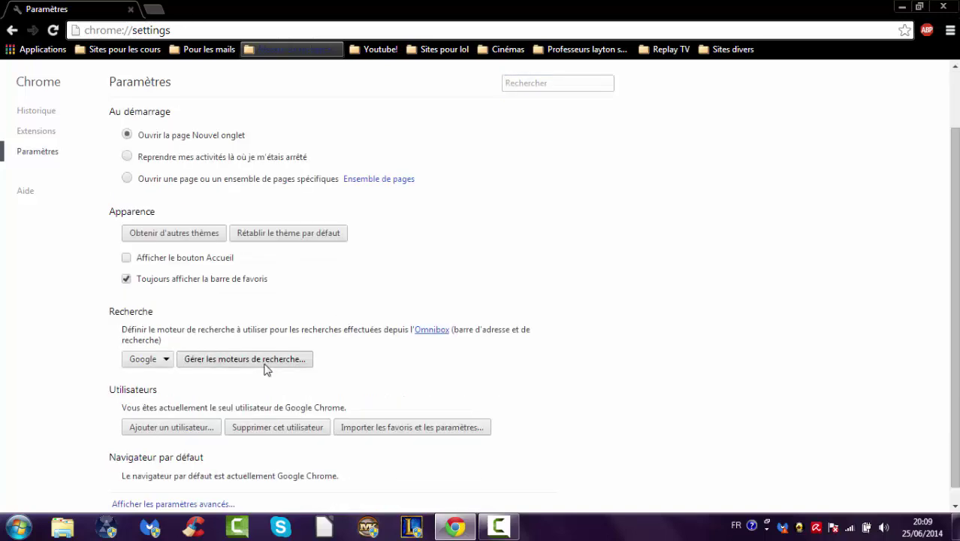
scroll(455, 343, "down", 1)
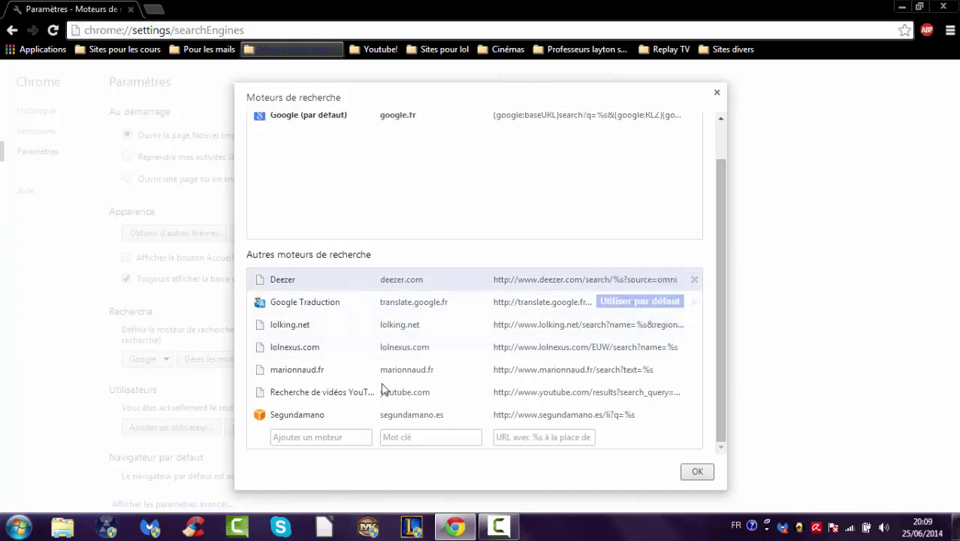
left_click(695, 369)
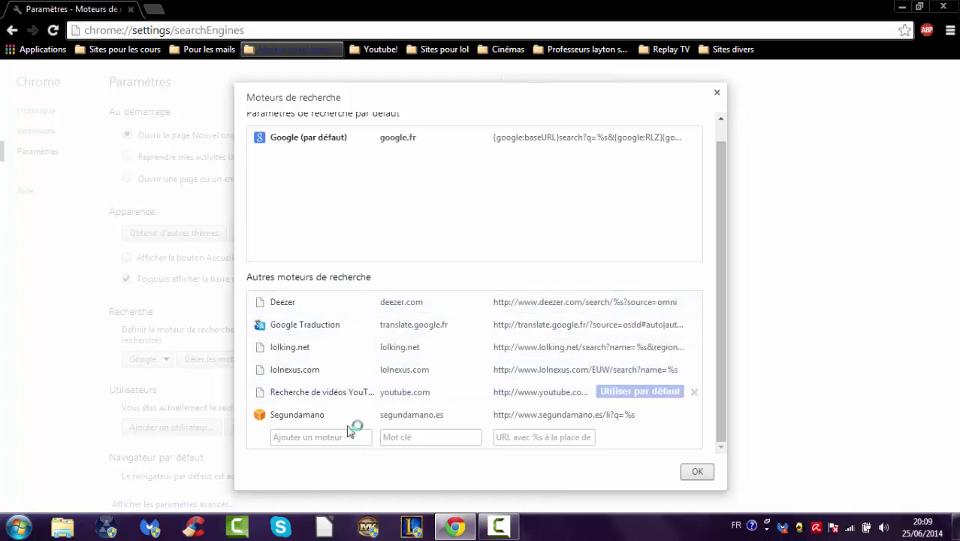
left_click(695, 415)
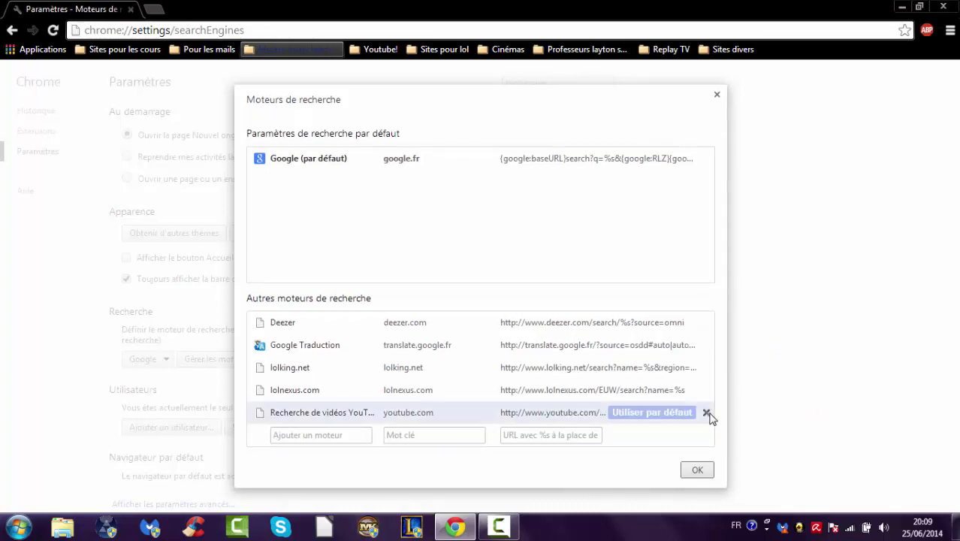
left_click(697, 414)
left_click(707, 390)
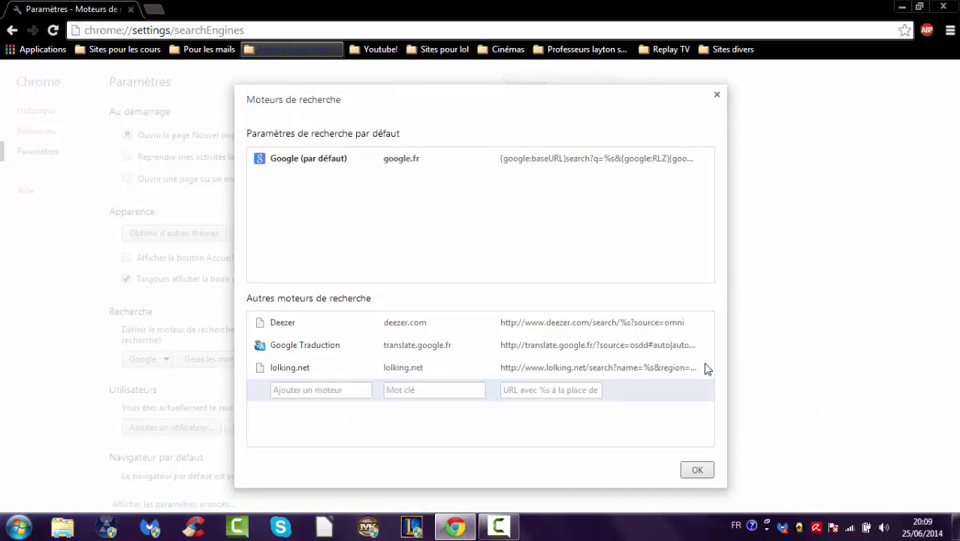
left_click(706, 369)
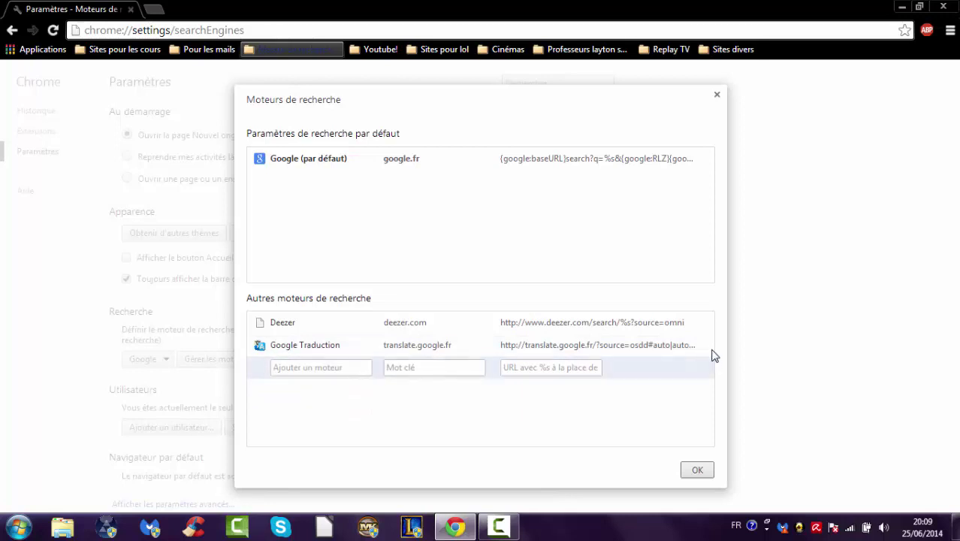
left_click(706, 348)
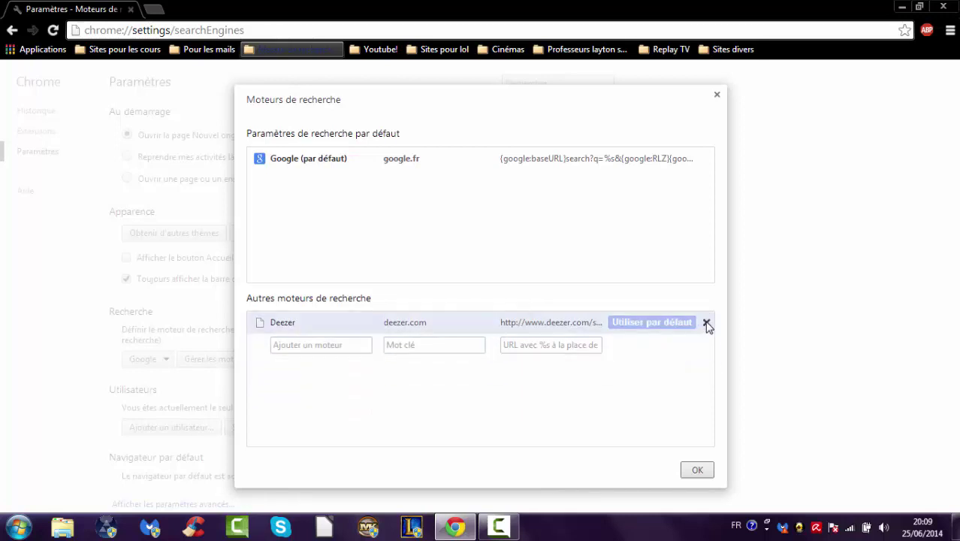
left_click(706, 322)
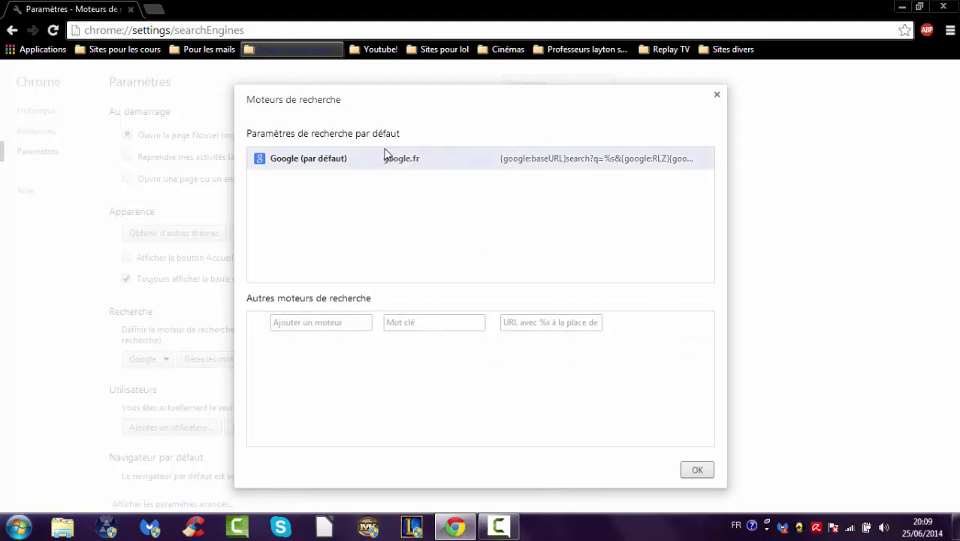
left_click(697, 470)
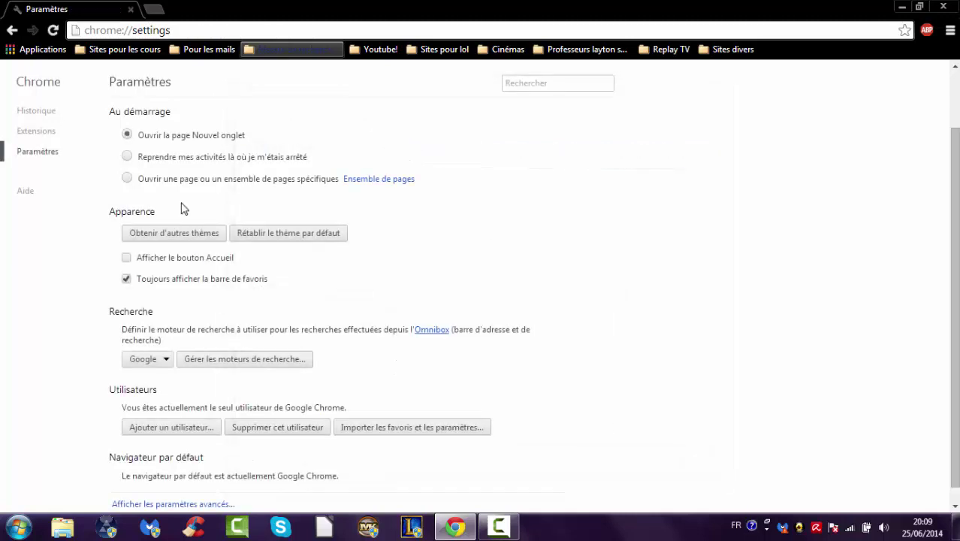
Check Chrome's installed extensions, return to the settings page to look it over, and close the browser
left_click(47, 131)
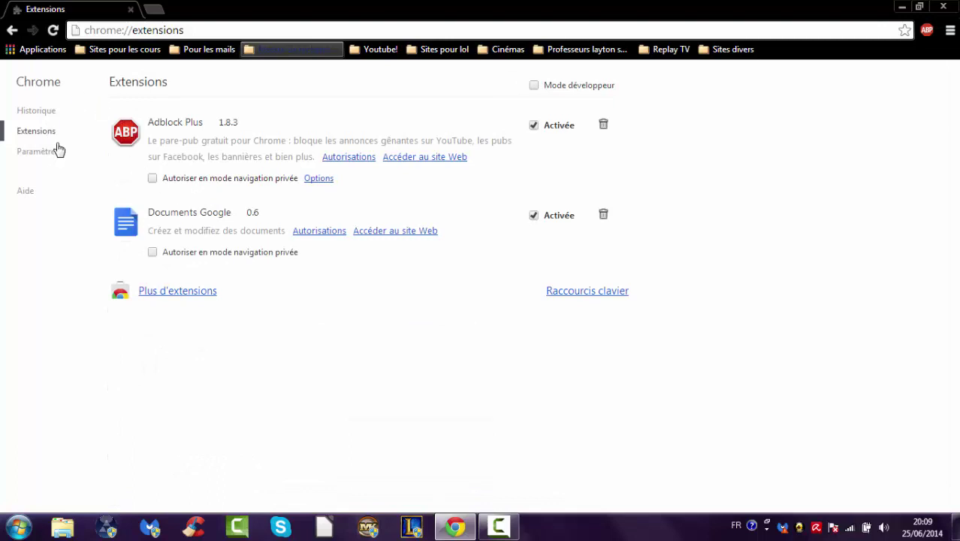
left_click(59, 151)
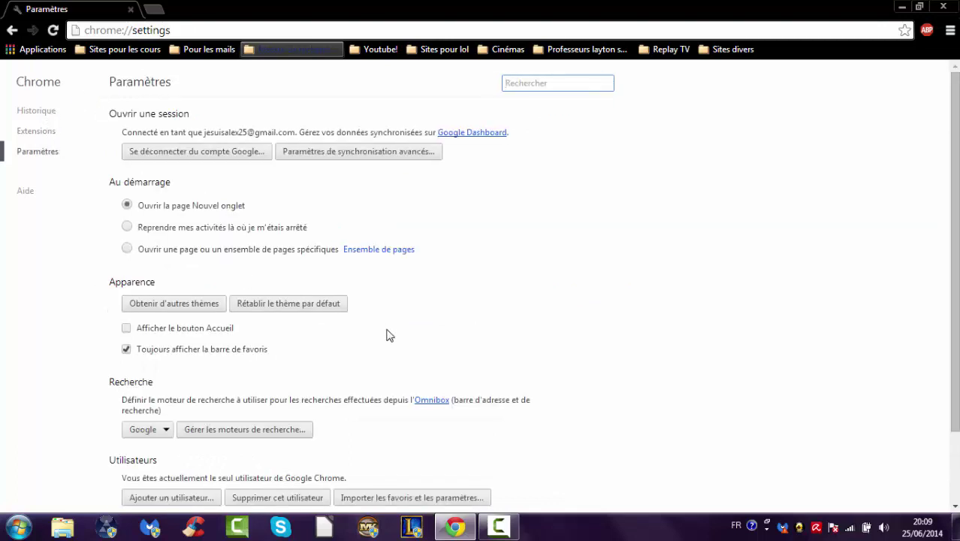
scroll(389, 335, "down", 2)
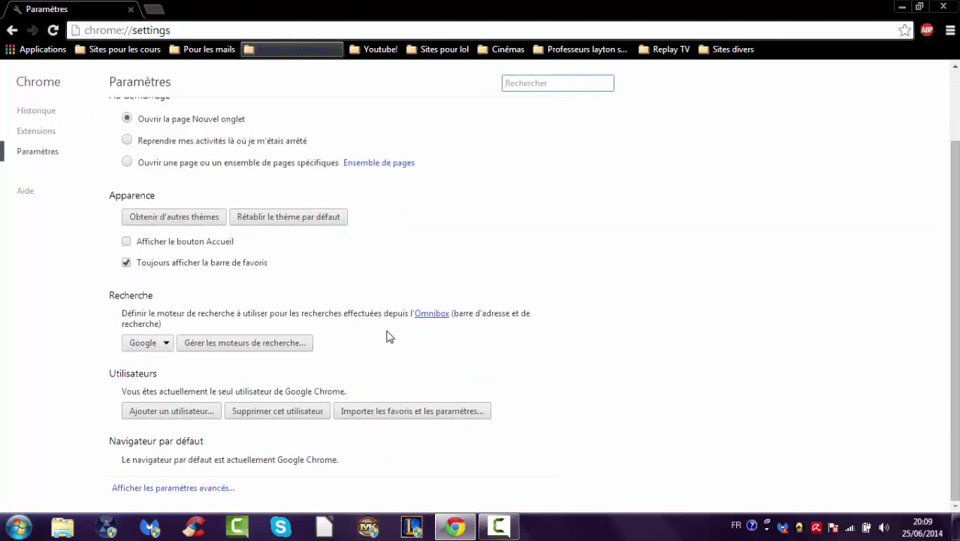
scroll(389, 335, "up", 2)
left_click(943, 7)
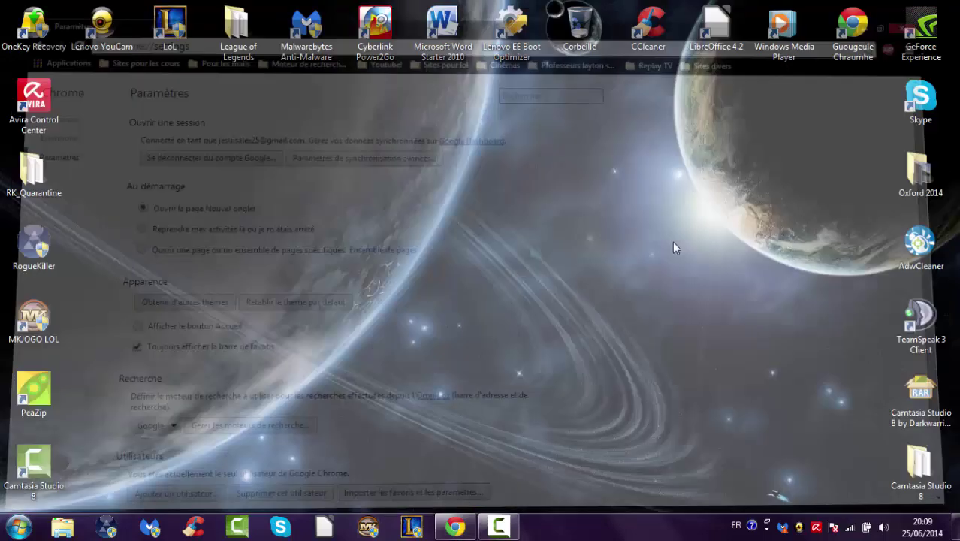
left_click_drag(514, 344, 723, 209)
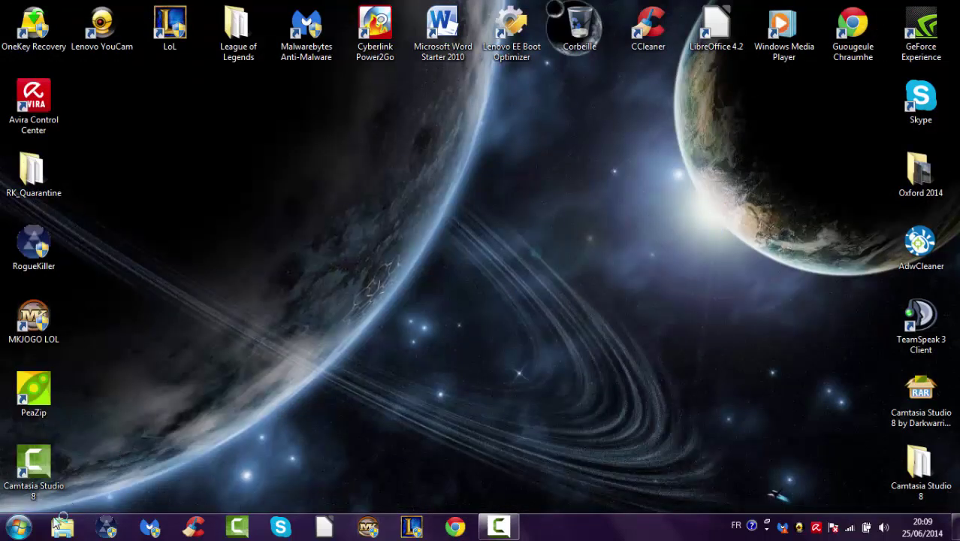
left_click(30, 530)
left_click(30, 529)
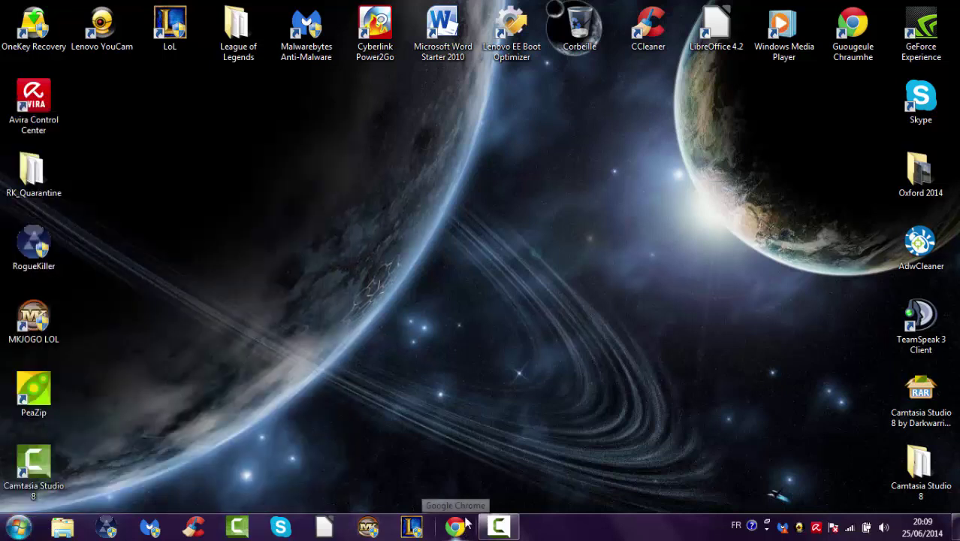
Reopen Chrome and search Google for "clubic"
left_click(456, 526)
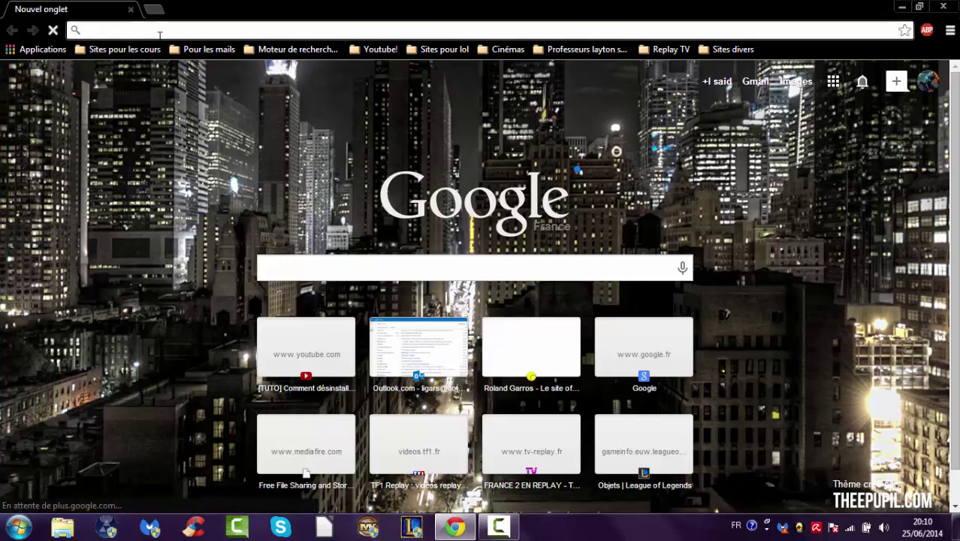
type("clubic")
key("Return")
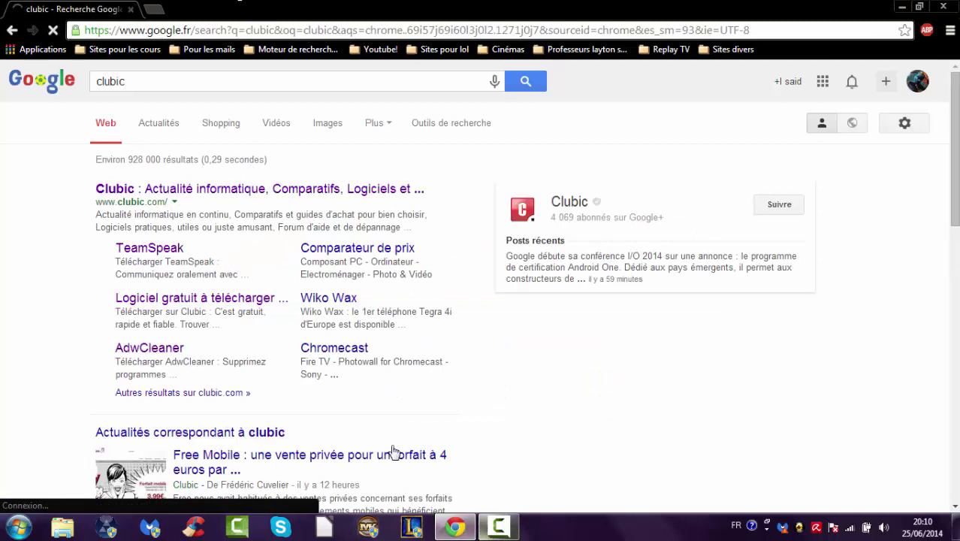
Open the Clubic website from the search results, look over its home page, and close it, leaving a blank new tab
left_click(183, 199)
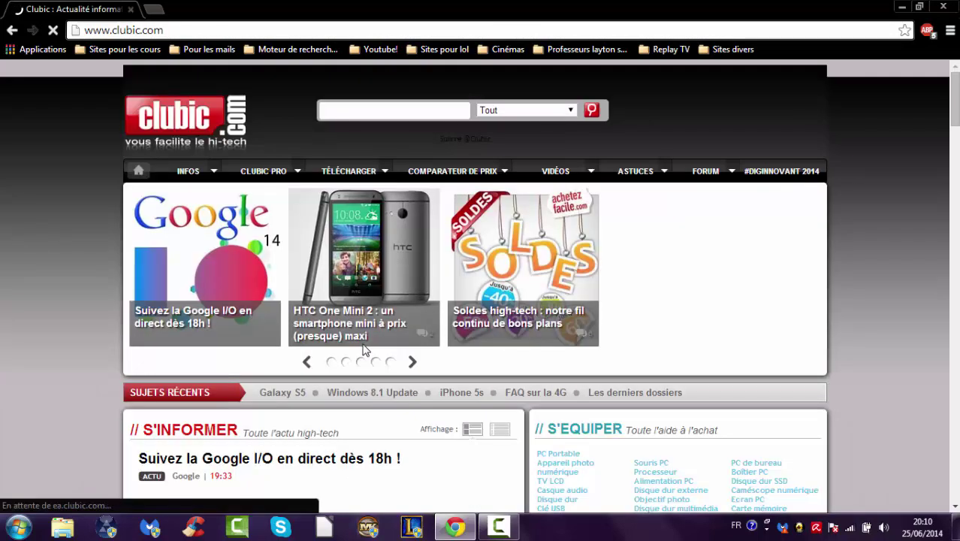
scroll(363, 350, "down", 5)
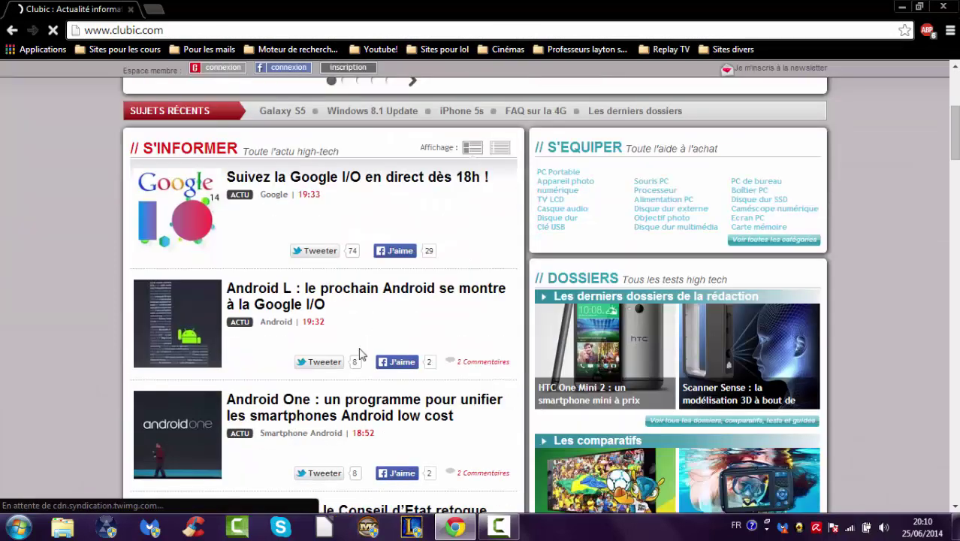
scroll(360, 354, "up", 6)
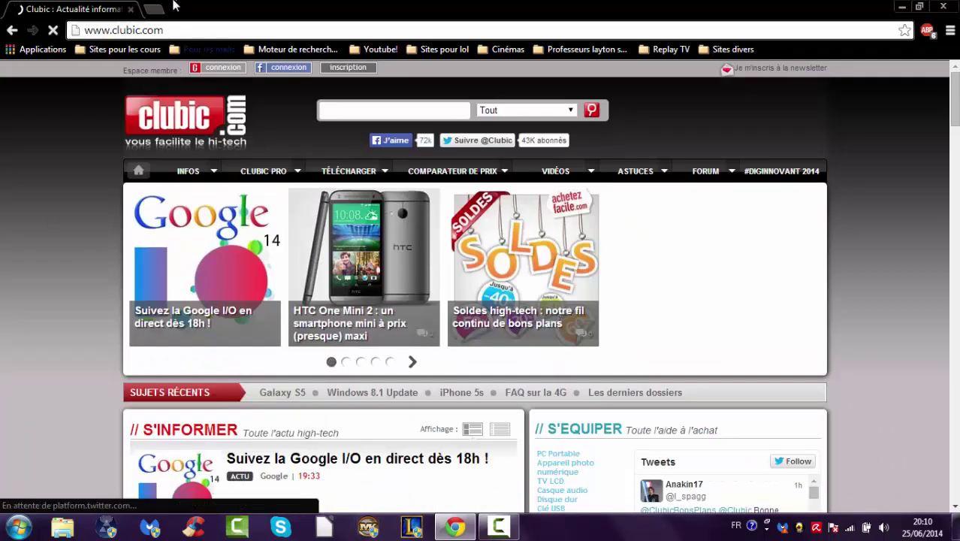
left_click(153, 9)
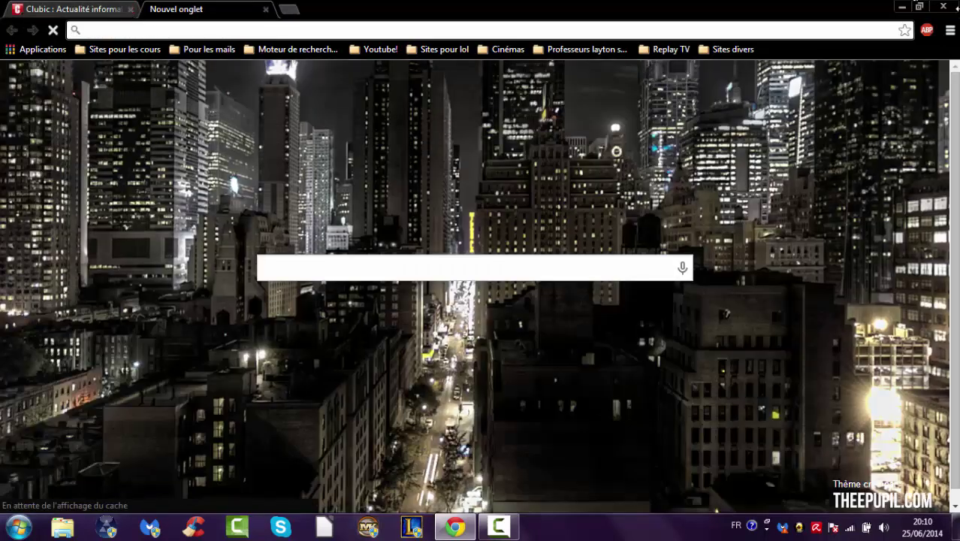
left_click(130, 9)
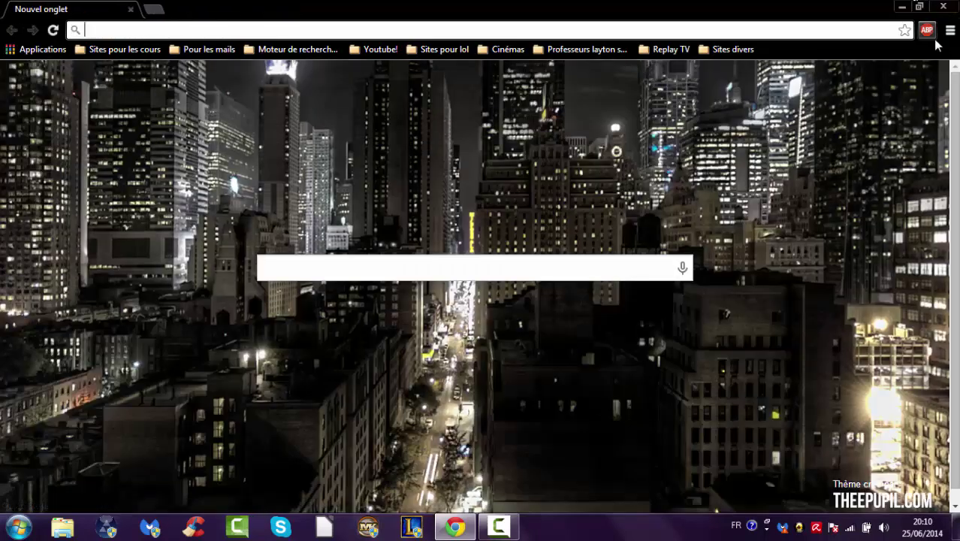
Check the Adblock Plus blocked-ads statistics and close the browser
left_click(928, 30)
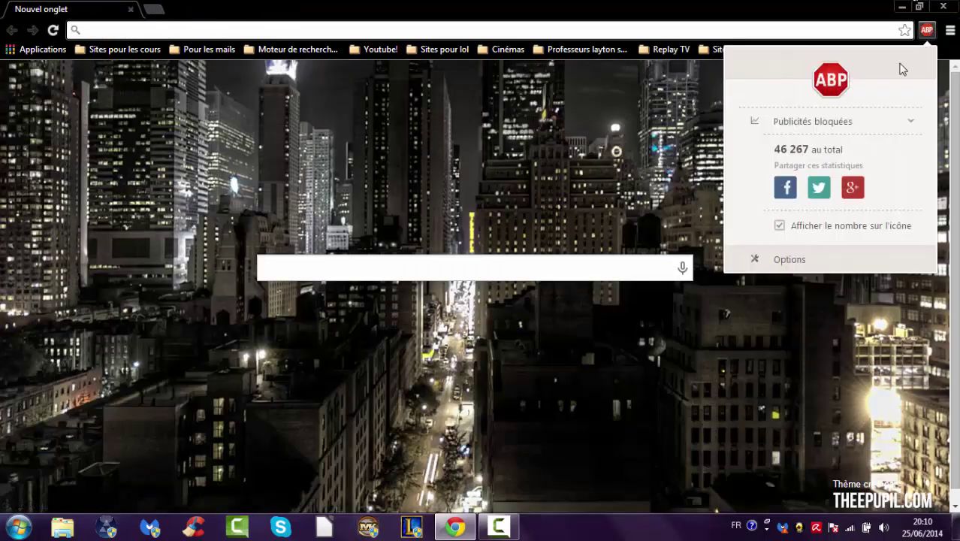
left_click(917, 129)
left_click(917, 129)
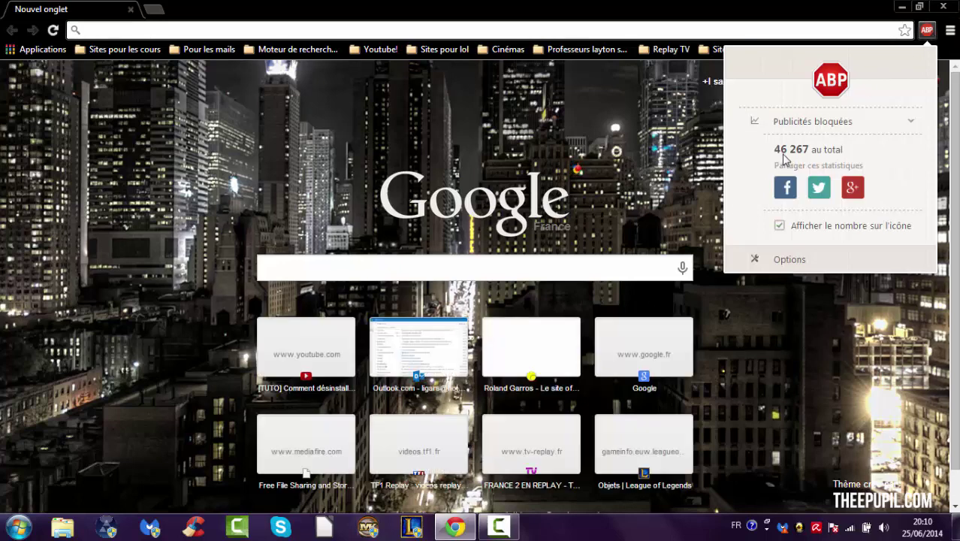
left_click(929, 34)
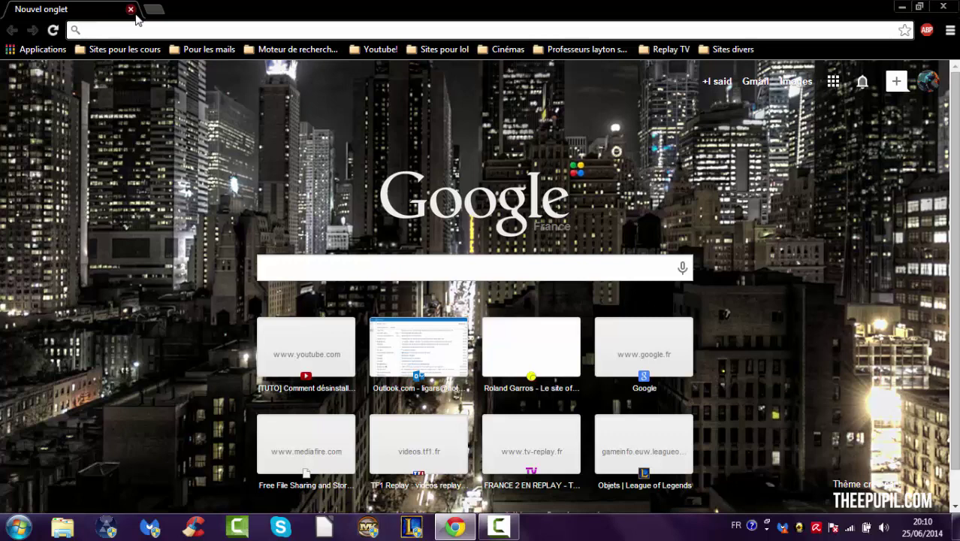
left_click(131, 11)
left_click_drag(239, 408, 218, 403)
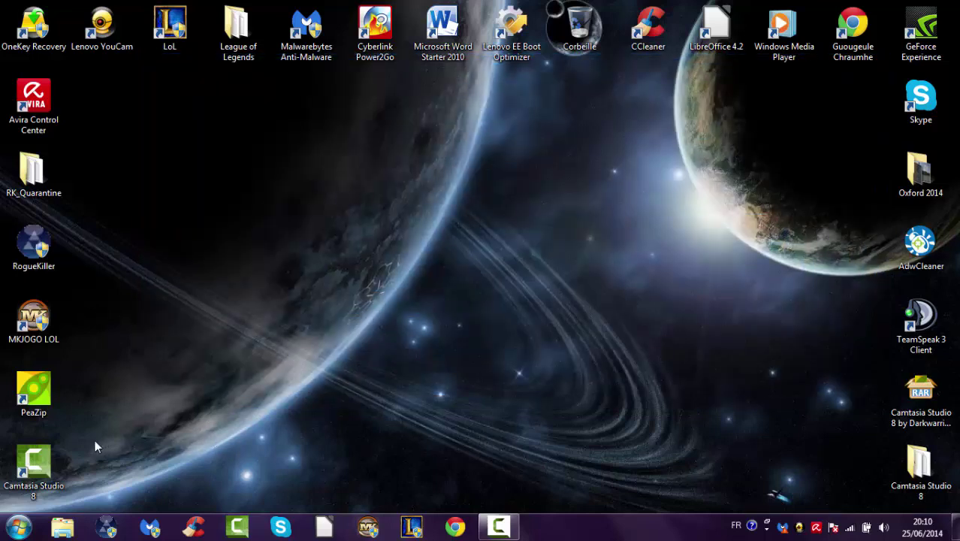
Open Configuration du système and show its Démarrer boot settings
left_click_drag(147, 408, 883, 54)
left_click(18, 528)
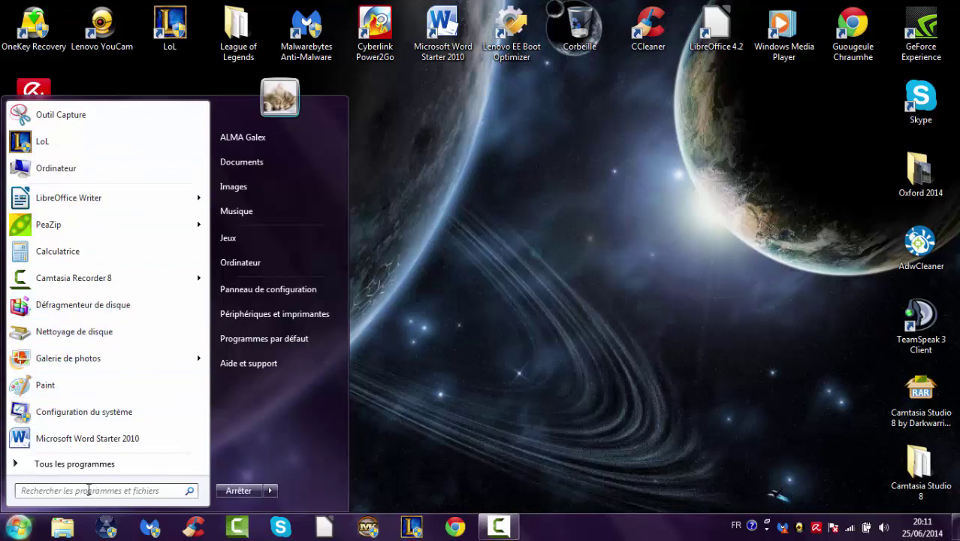
left_click(89, 412)
left_click(21, 532)
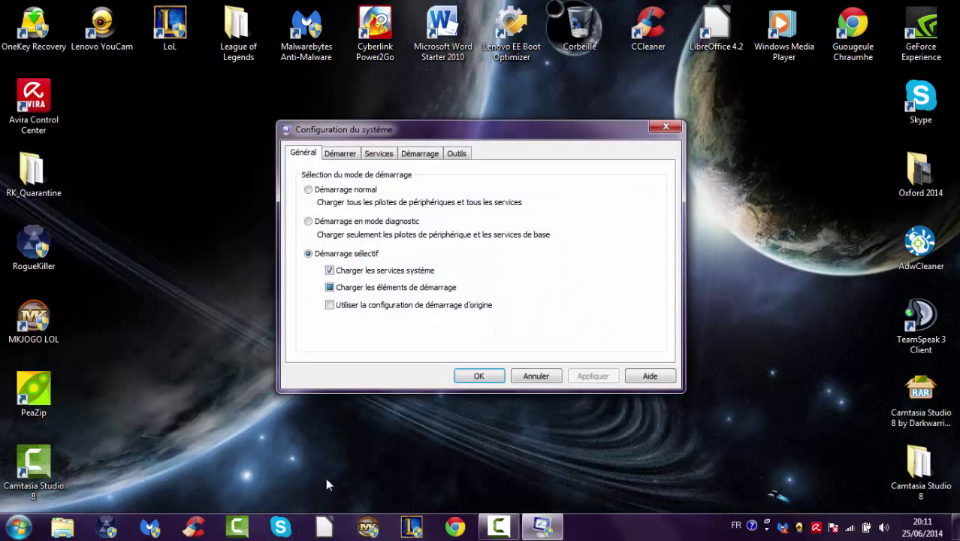
left_click_drag(531, 128, 482, 124)
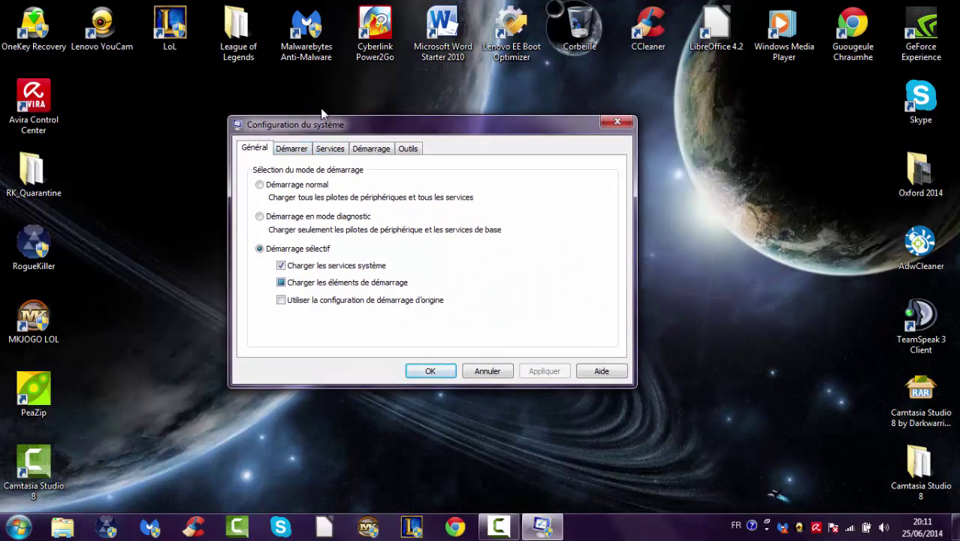
left_click(293, 150)
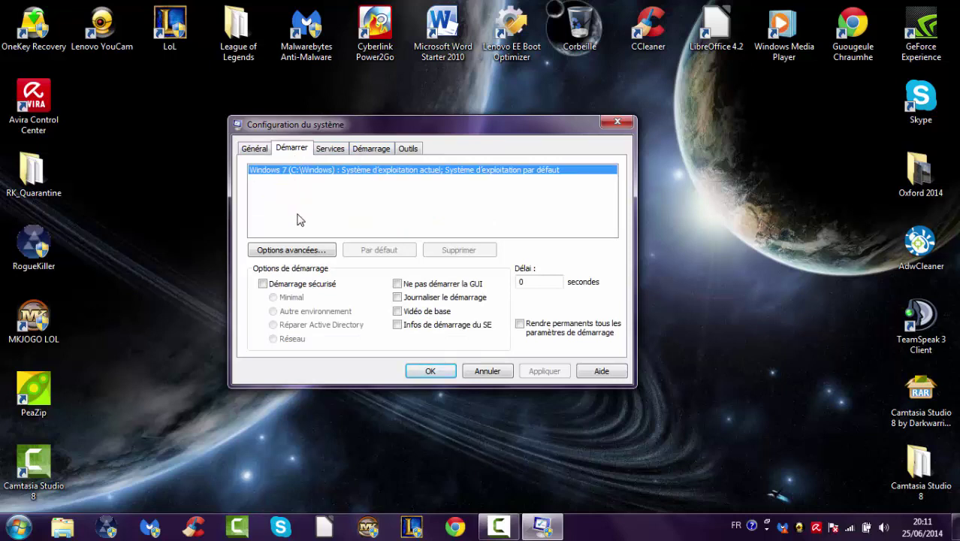
Open the advanced boot options for Windows 7 and view the available processor counts
left_click(285, 254)
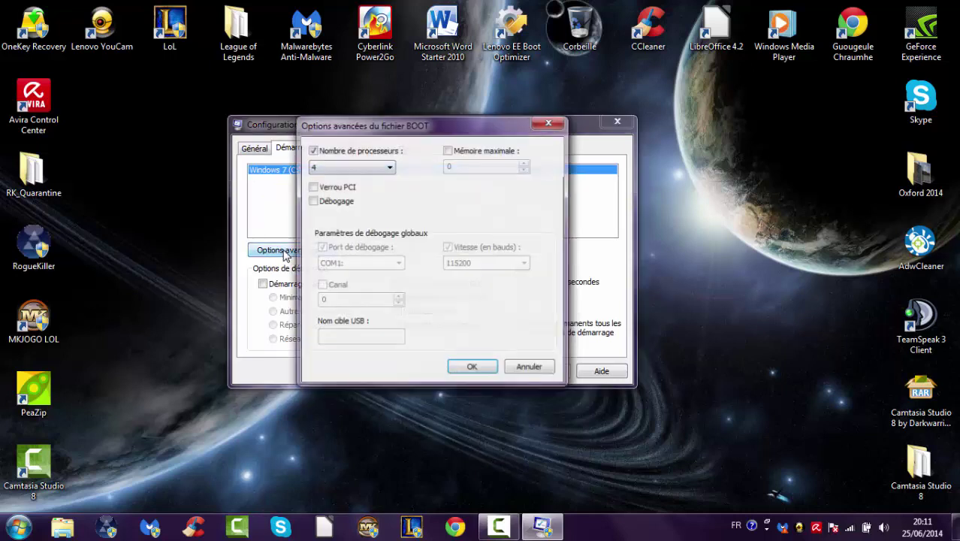
left_click(549, 122)
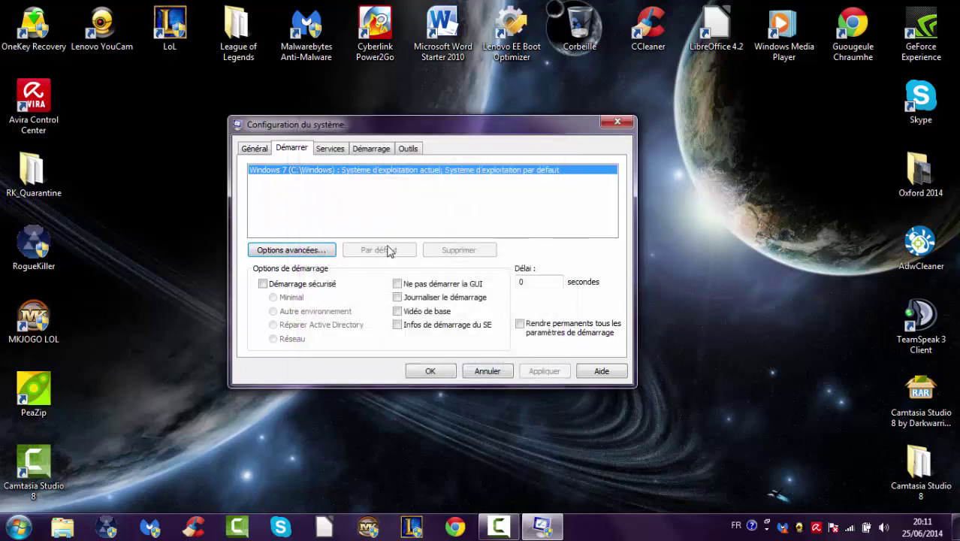
left_click(310, 253)
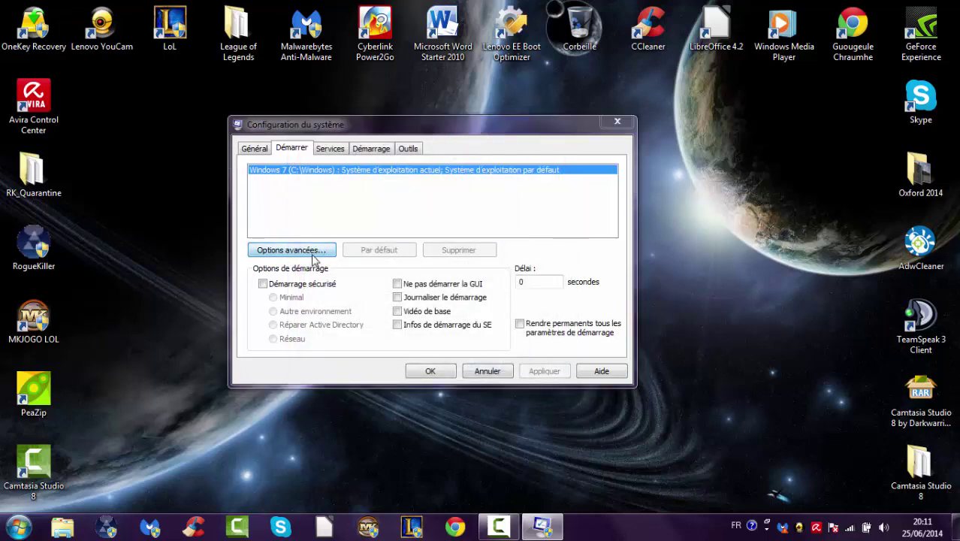
left_click(549, 121)
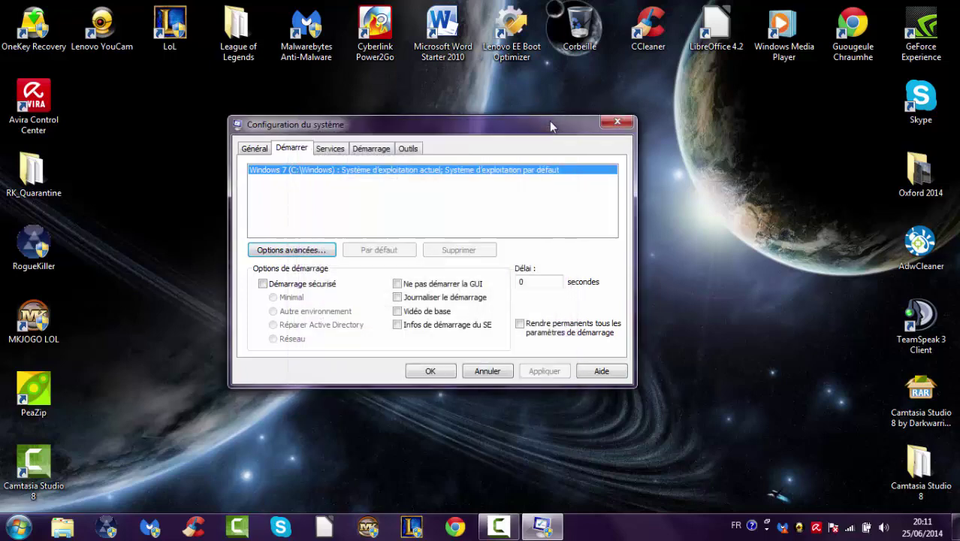
left_click(307, 253)
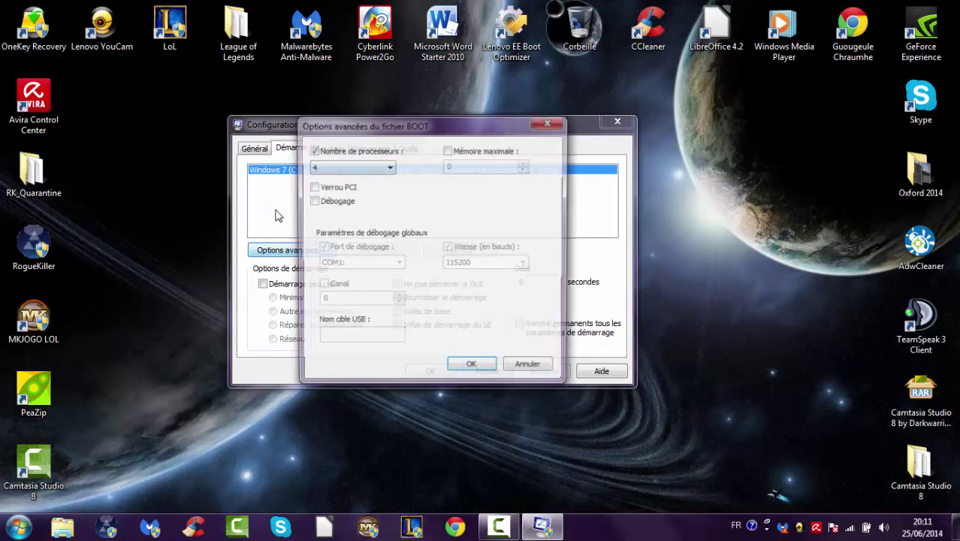
left_click(376, 167)
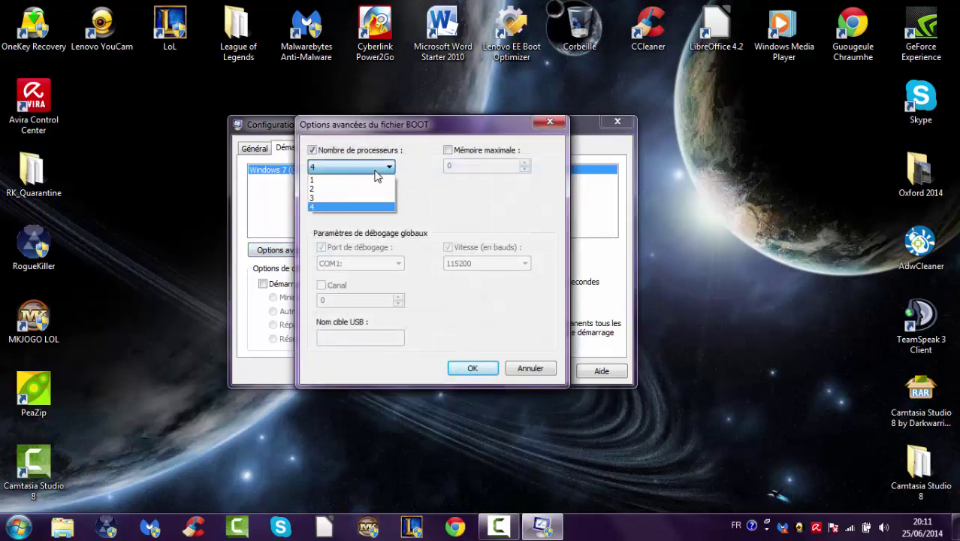
left_click(375, 167)
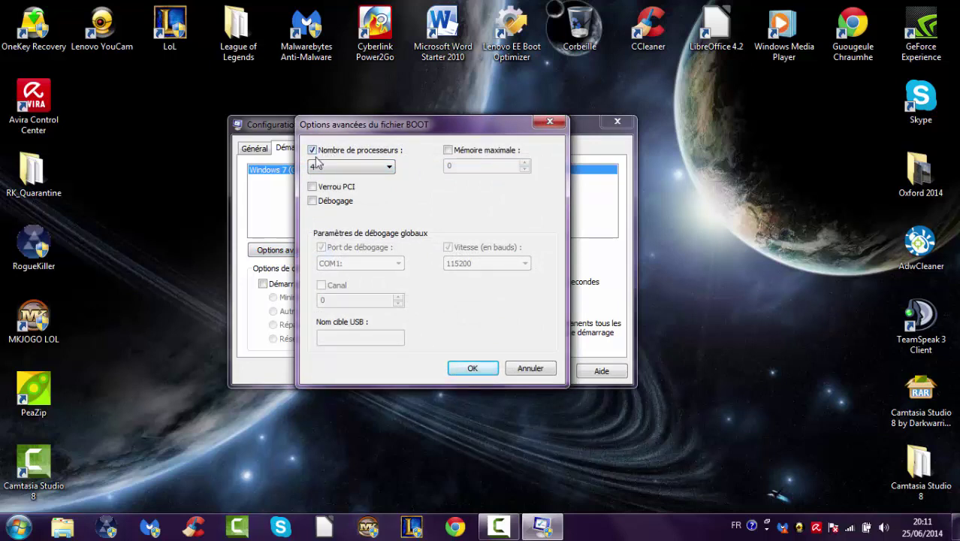
Try turning on Mémoire maximale and turning off Nombre de processeurs, restoring each option
left_click(462, 155)
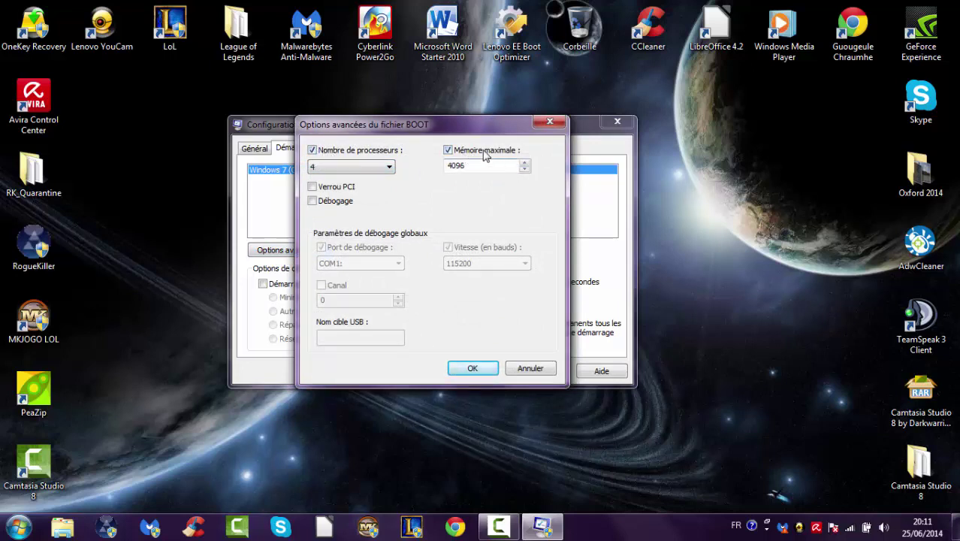
left_click(476, 152)
left_click(347, 151)
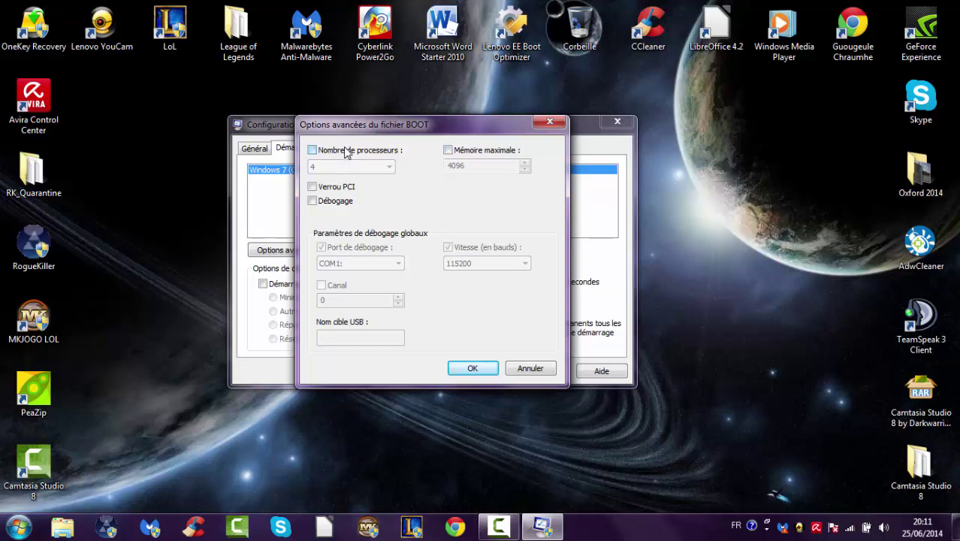
left_click(347, 151)
Set Nombre de processeurs to 4, confirm the advanced boot options, and accept the system configuration
left_click(352, 167)
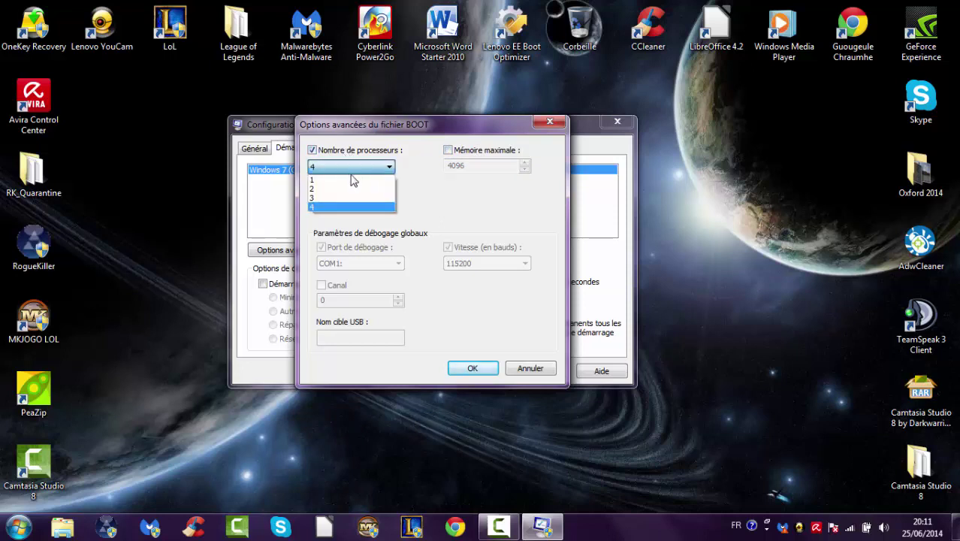
left_click(354, 180)
left_click(353, 170)
left_click(357, 207)
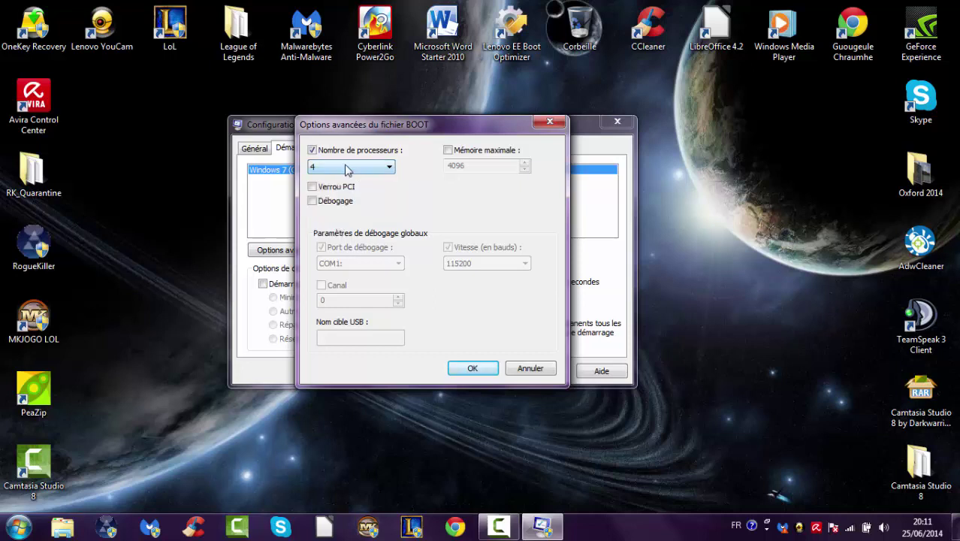
left_click(472, 369)
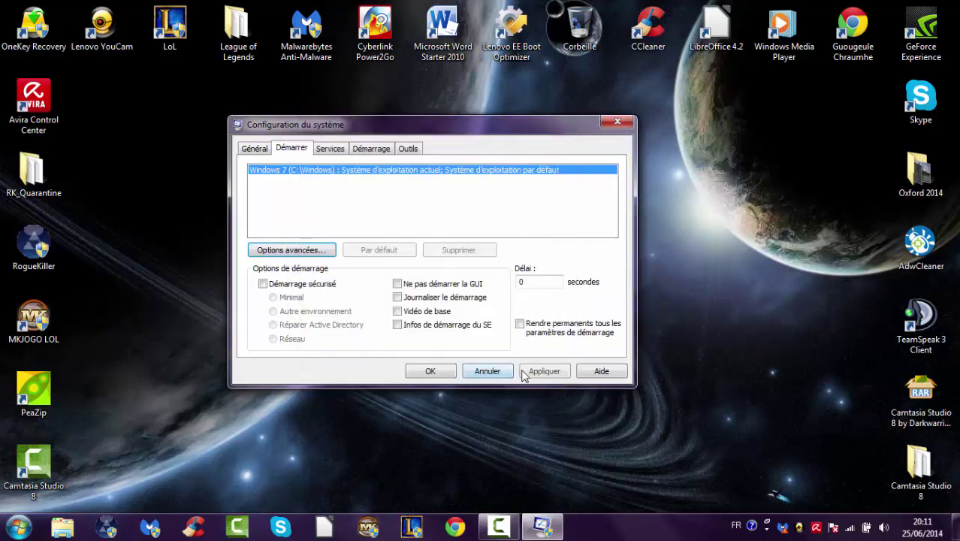
left_click(539, 376)
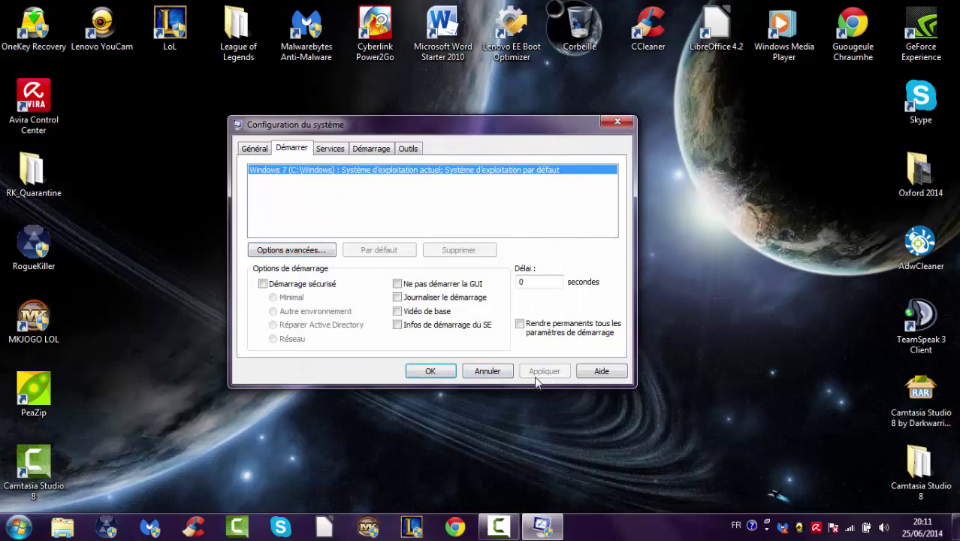
left_click(417, 367)
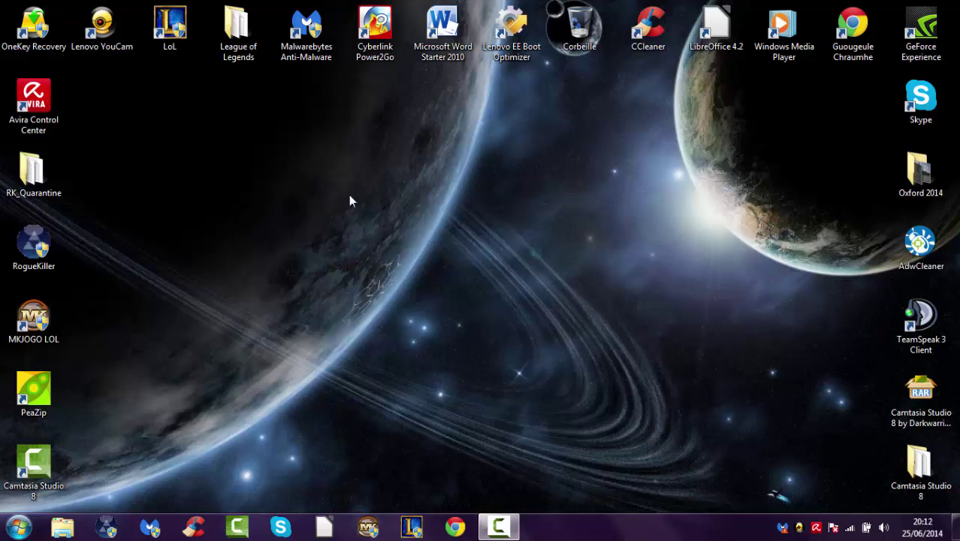
Reopen Configuration du système, review the programs listed under Démarrage, and close it
left_click_drag(382, 323, 534, 196)
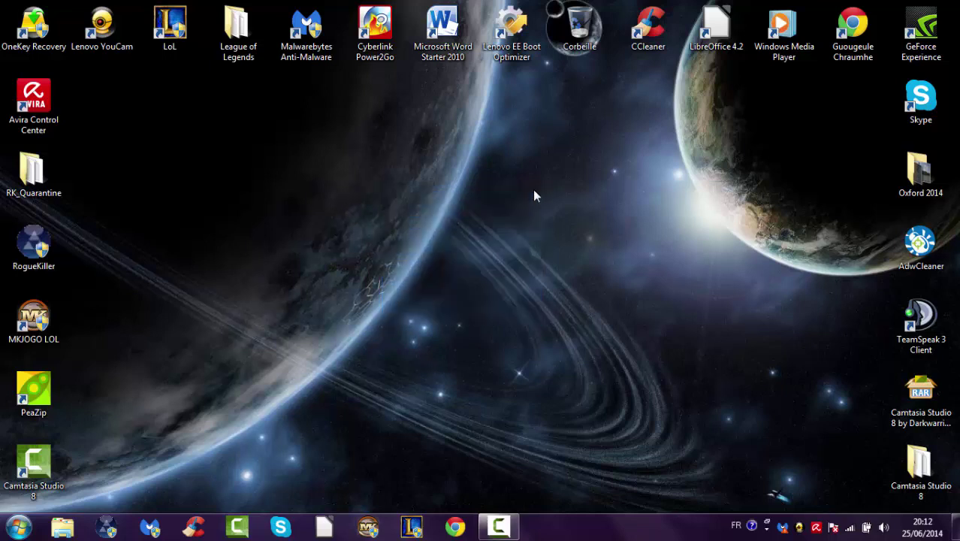
left_click(18, 527)
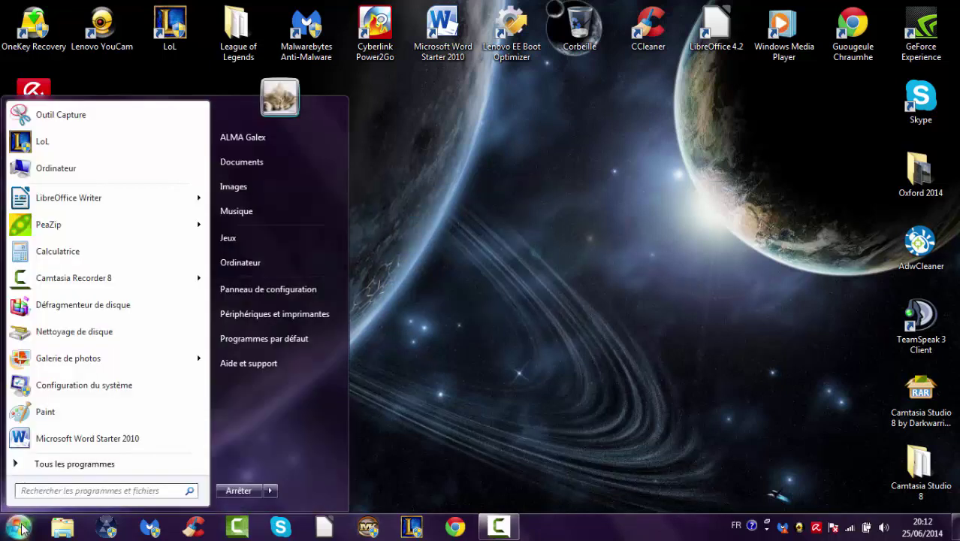
left_click(106, 386)
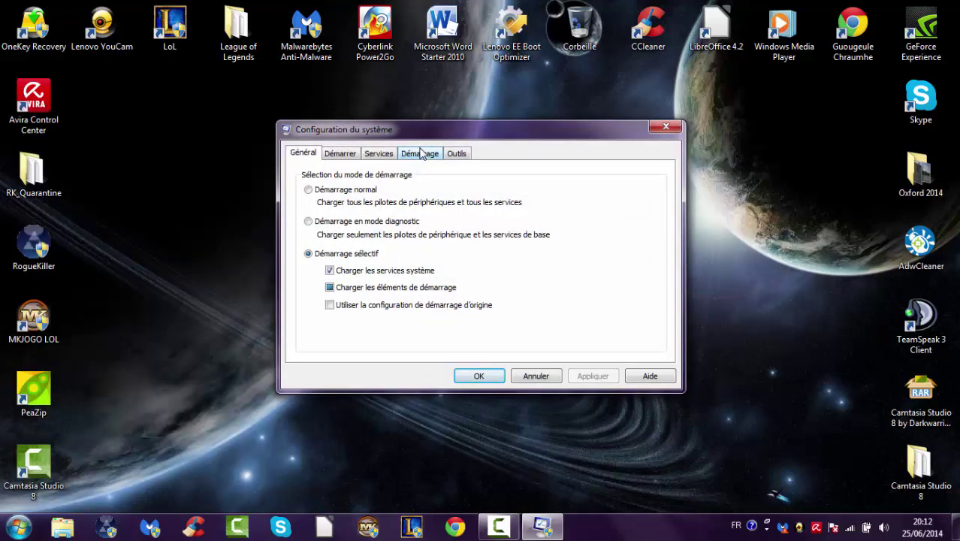
left_click(422, 154)
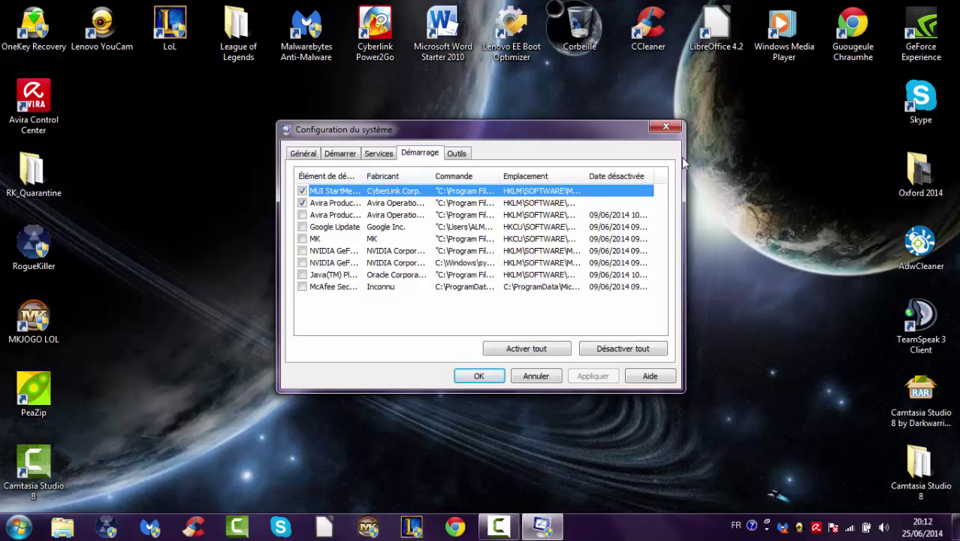
left_click(665, 126)
Find Configuration du système by searching for "Configuration", examine its Démarrage programs, and accept the dialog
key("super")
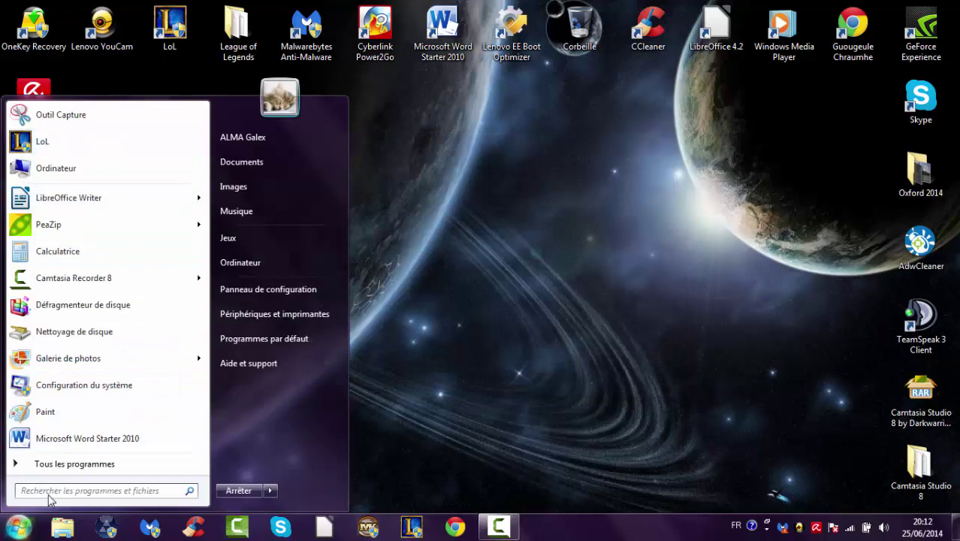
type("Con")
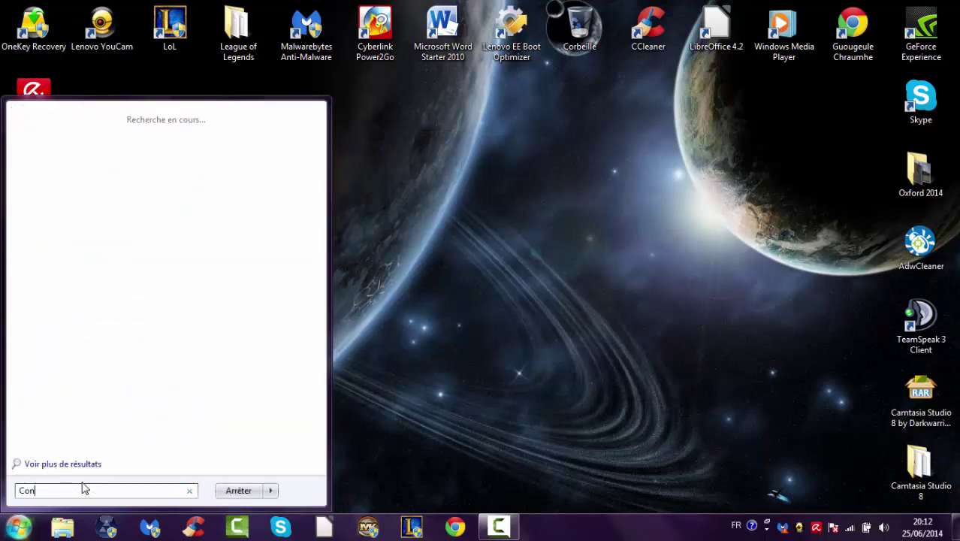
type("figuration")
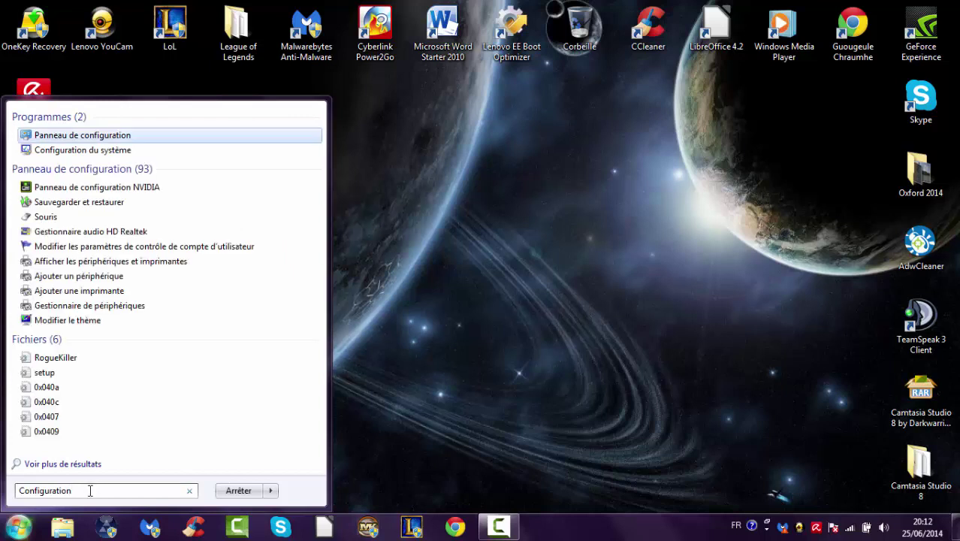
key("ctrl+a")
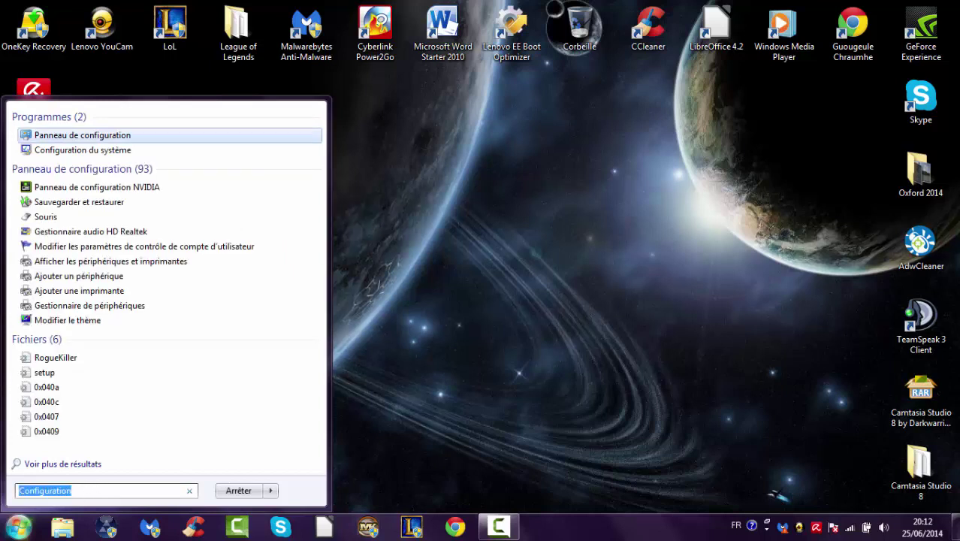
left_click(115, 495)
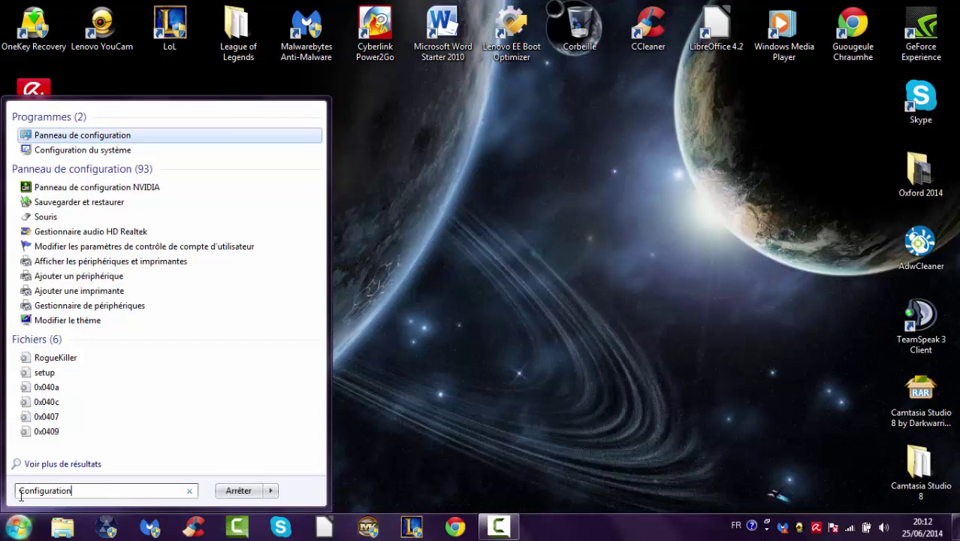
left_click(152, 159)
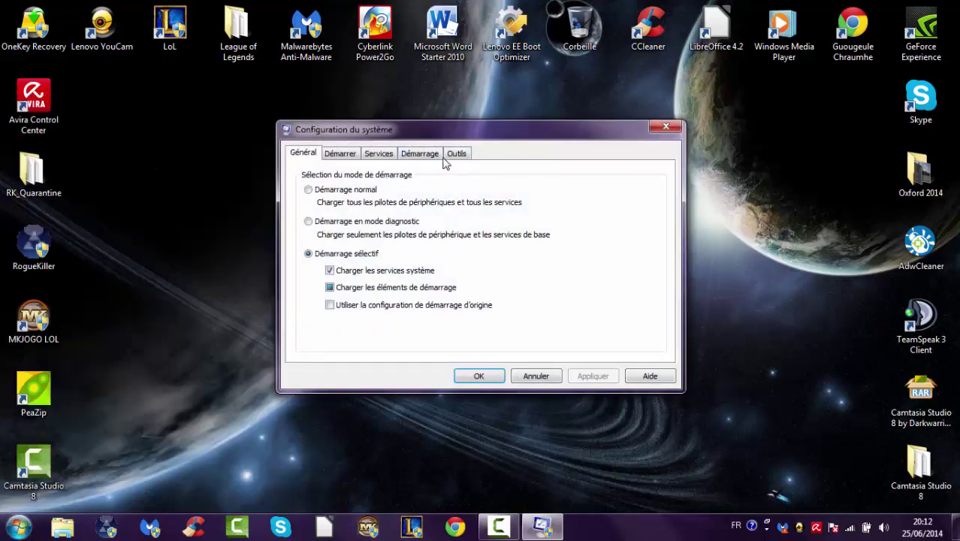
left_click(421, 154)
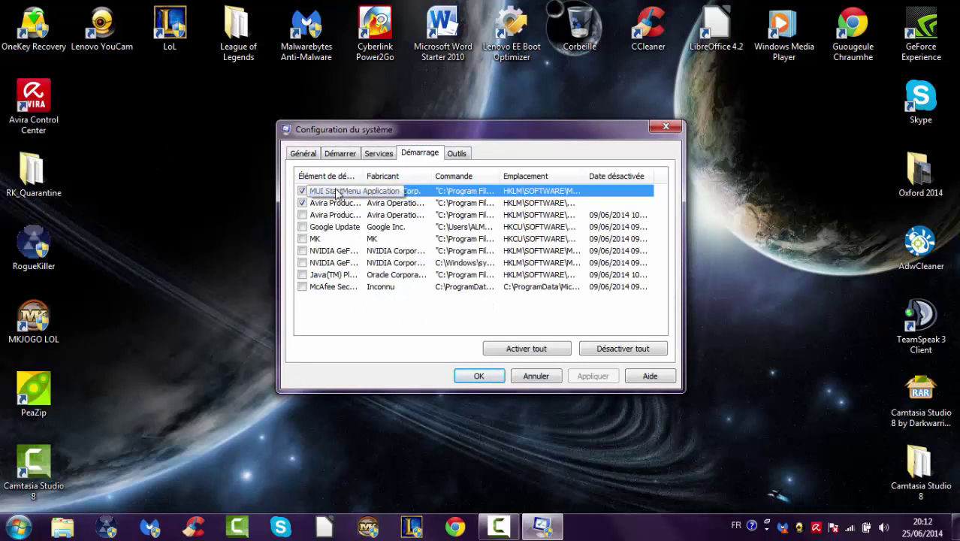
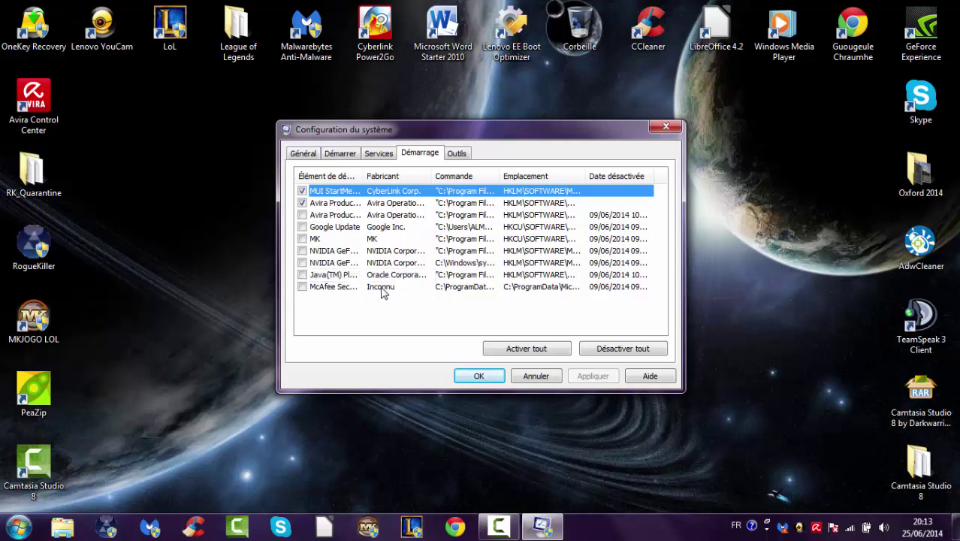
left_click(493, 379)
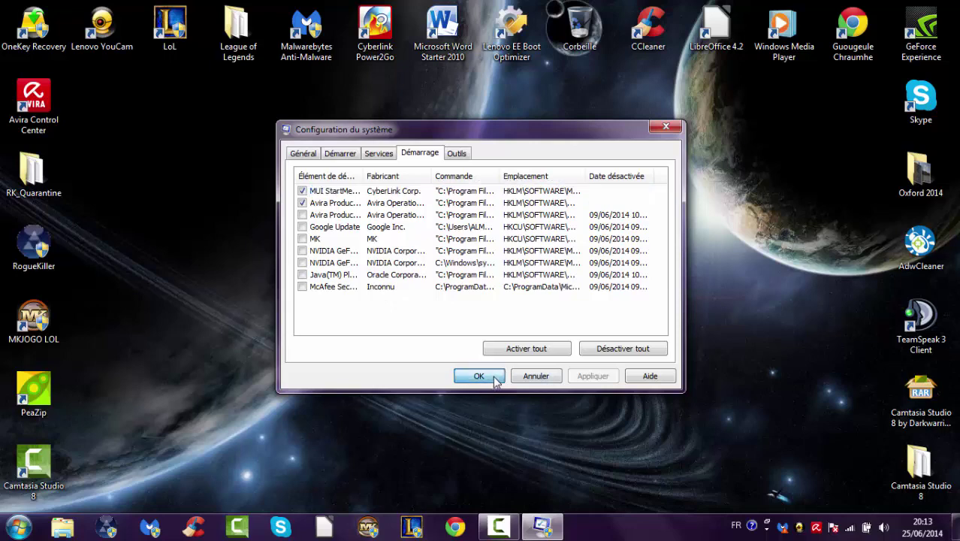
left_click_drag(348, 423, 723, 167)
left_click_drag(258, 406, 893, 48)
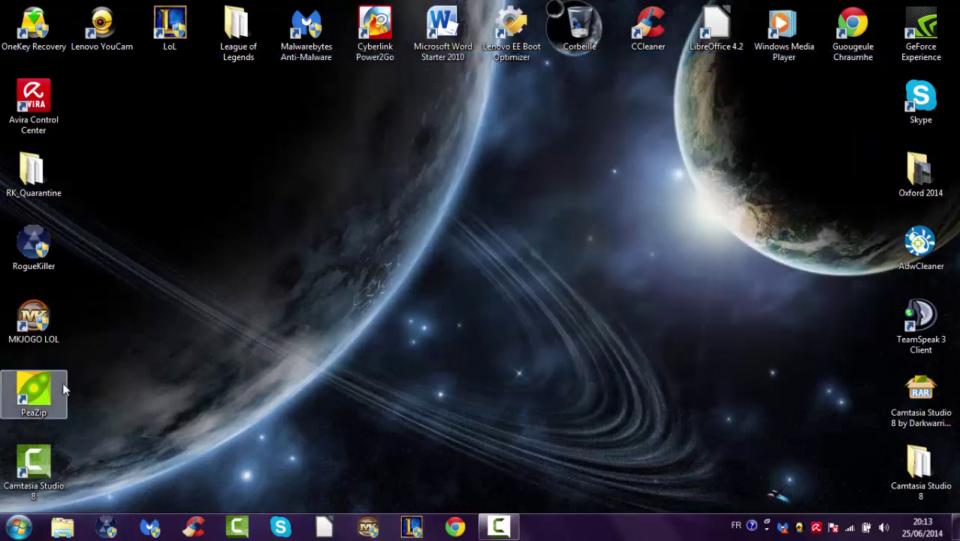
left_click_drag(103, 481, 887, 52)
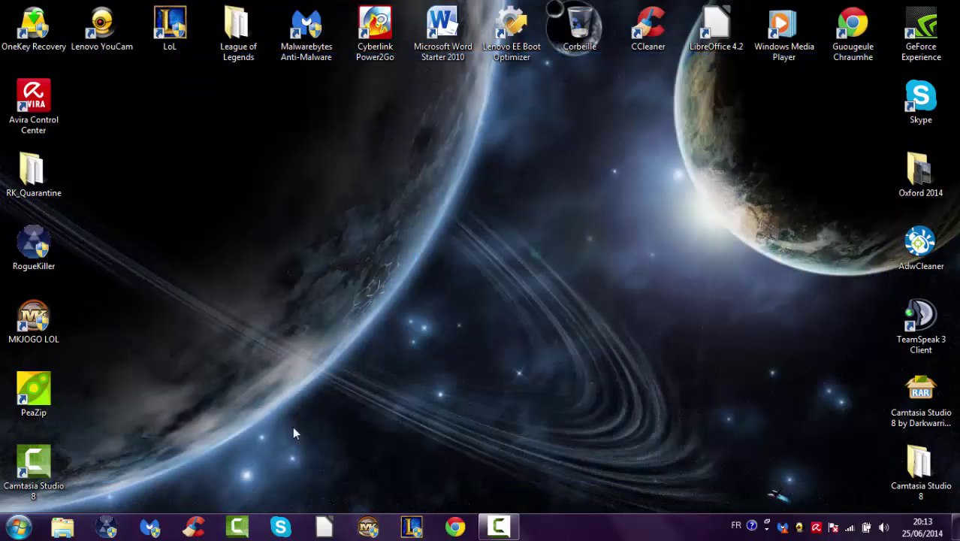
Open Ordinateur and display the properties of the Windows7_OS (C:) drive
left_click(20, 526)
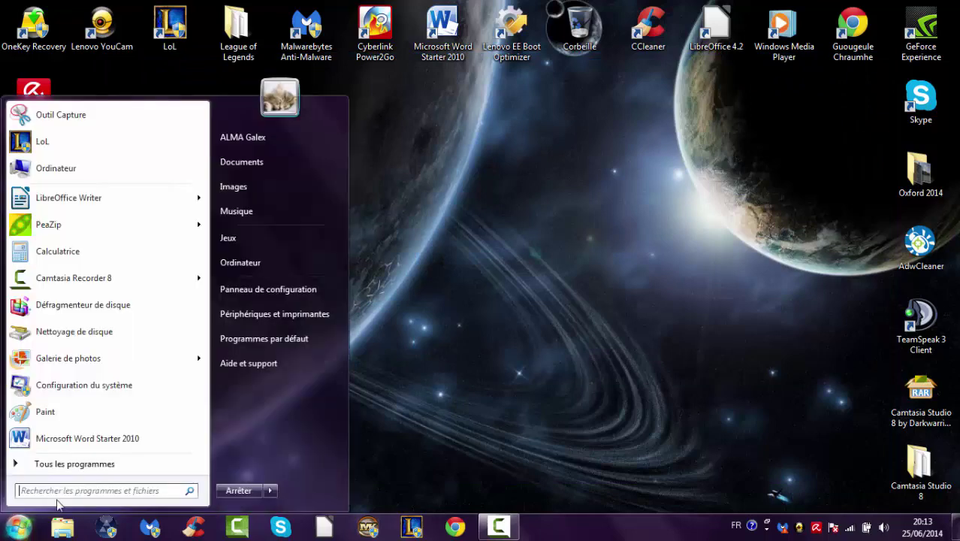
left_click(279, 252)
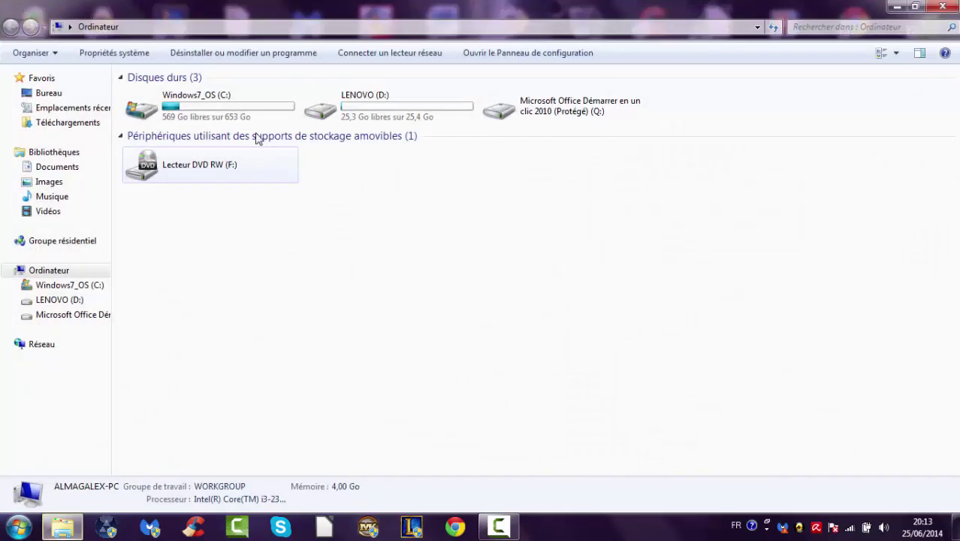
left_click(208, 122)
right_click(208, 122)
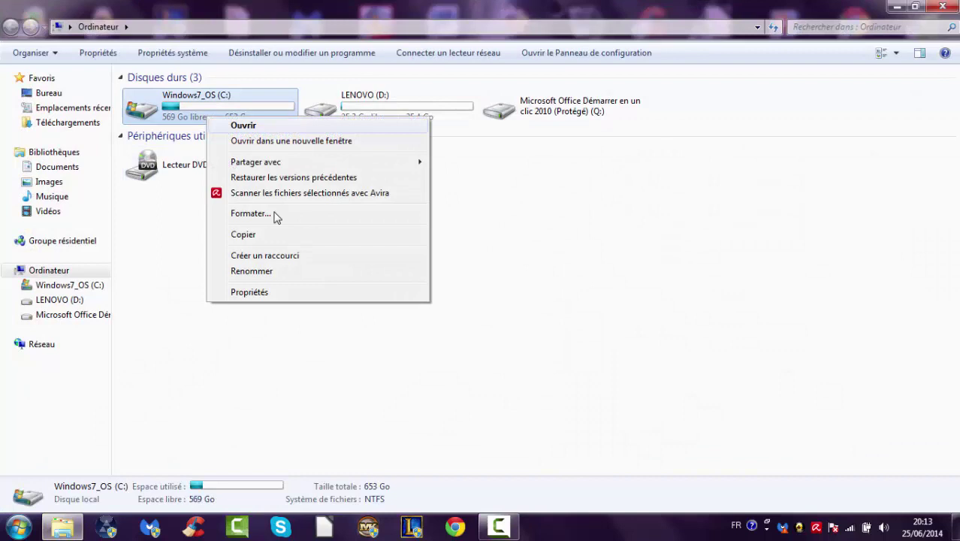
left_click(281, 295)
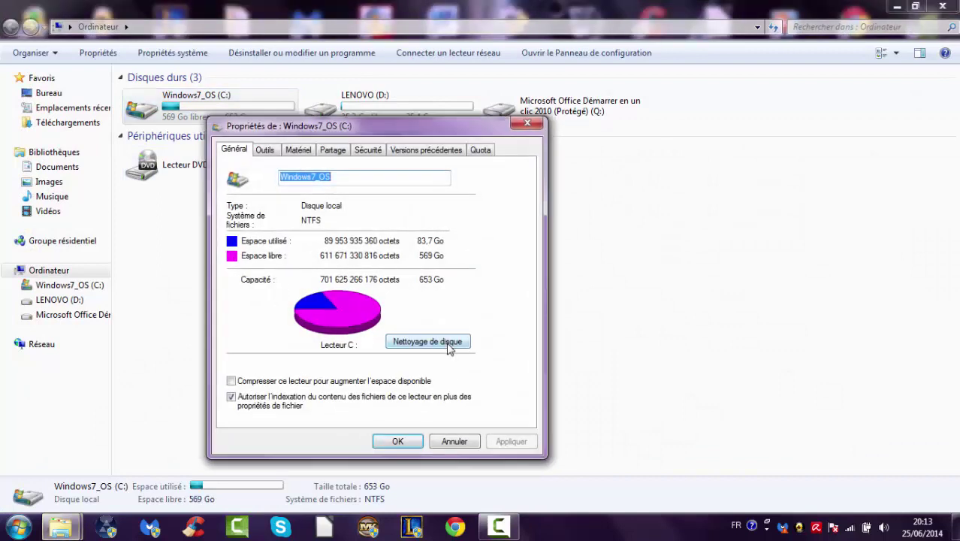
Look through every section of the C: drive's properties, from Outils to Quota, return to Général, and close the dialog
left_click(274, 153)
left_click(298, 151)
left_click(325, 153)
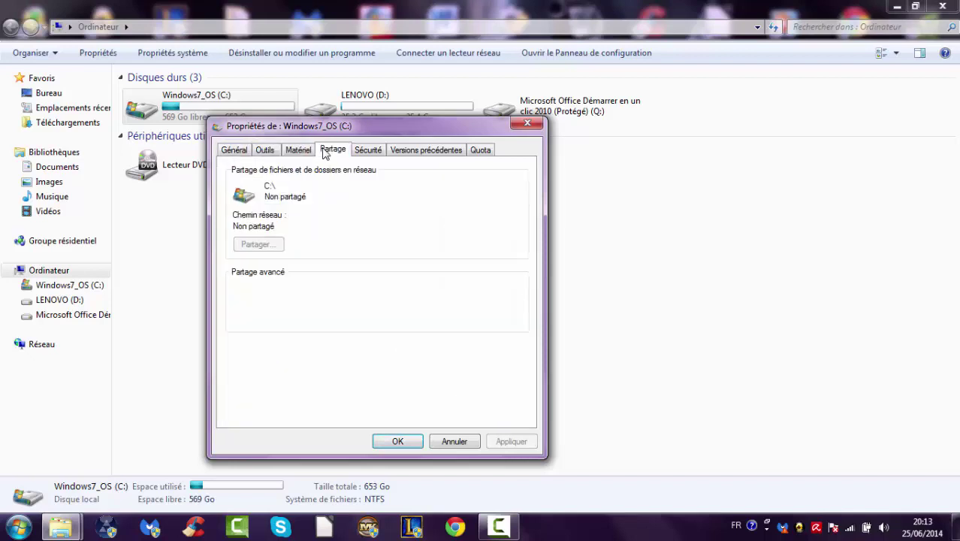
left_click(368, 154)
left_click(394, 154)
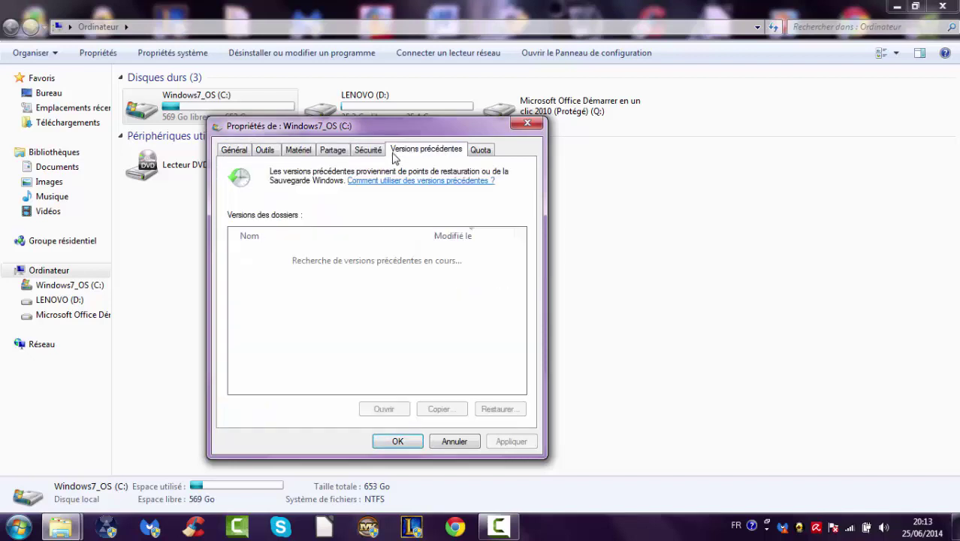
left_click(475, 150)
left_click(229, 150)
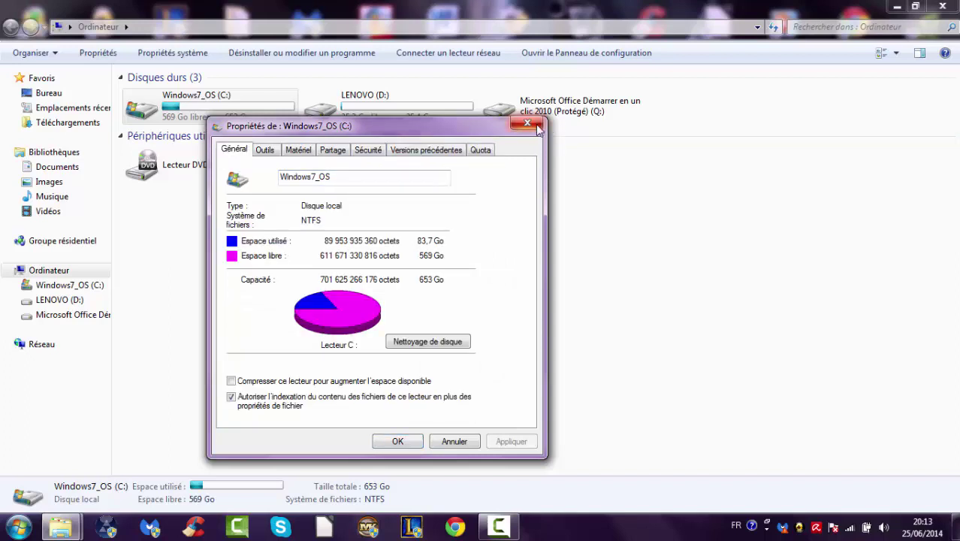
left_click(538, 126)
Leave the Ordinateur window and return to the desktop
left_click_drag(343, 326, 133, 428)
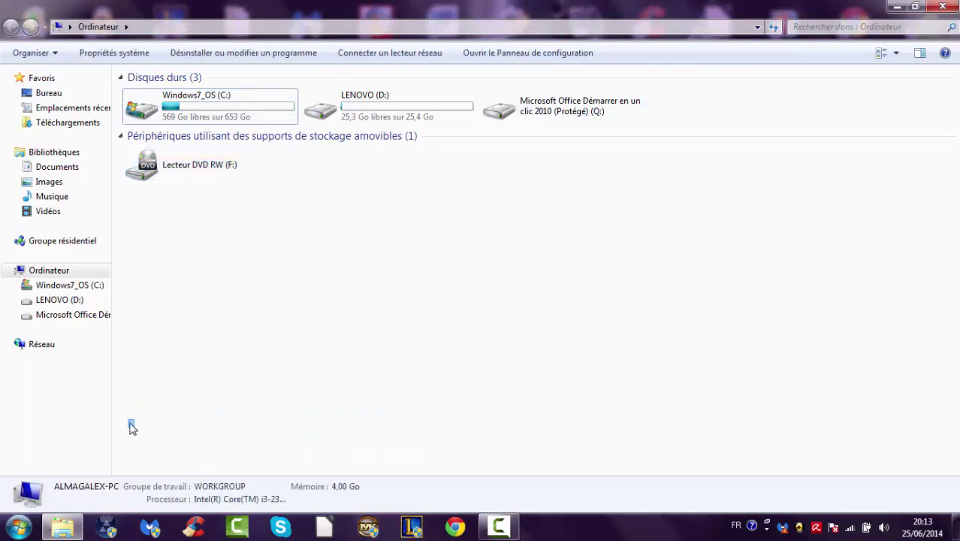
left_click_drag(474, 267, 858, 64)
left_click(750, 196)
key("super+d")
left_click_drag(263, 368, 330, 353)
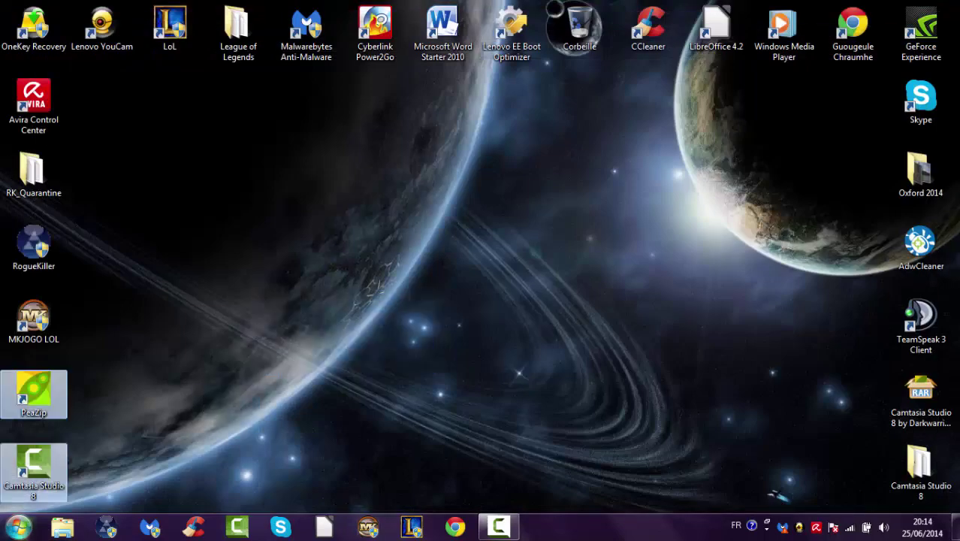
Open Panneau de configuration and go to Désinstaller un programme
left_click(18, 526)
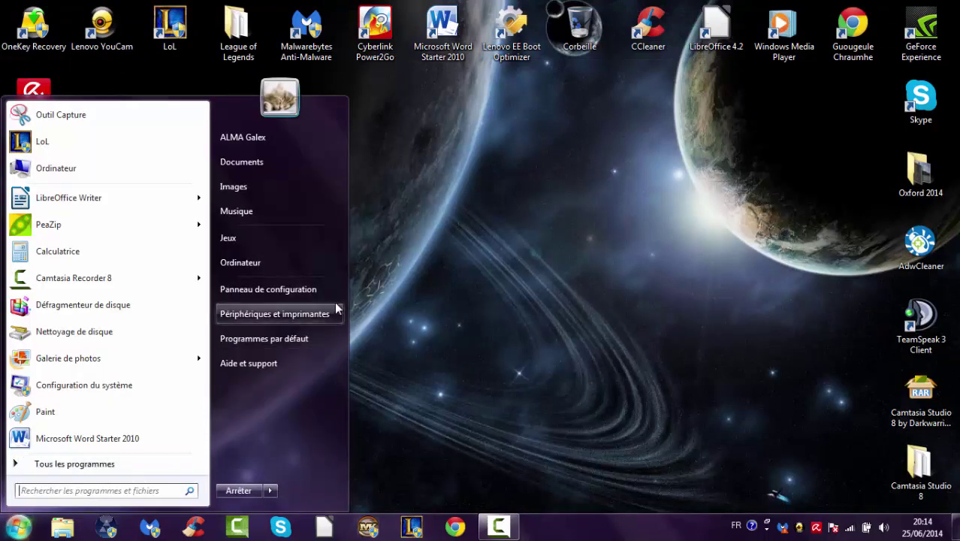
left_click(256, 292)
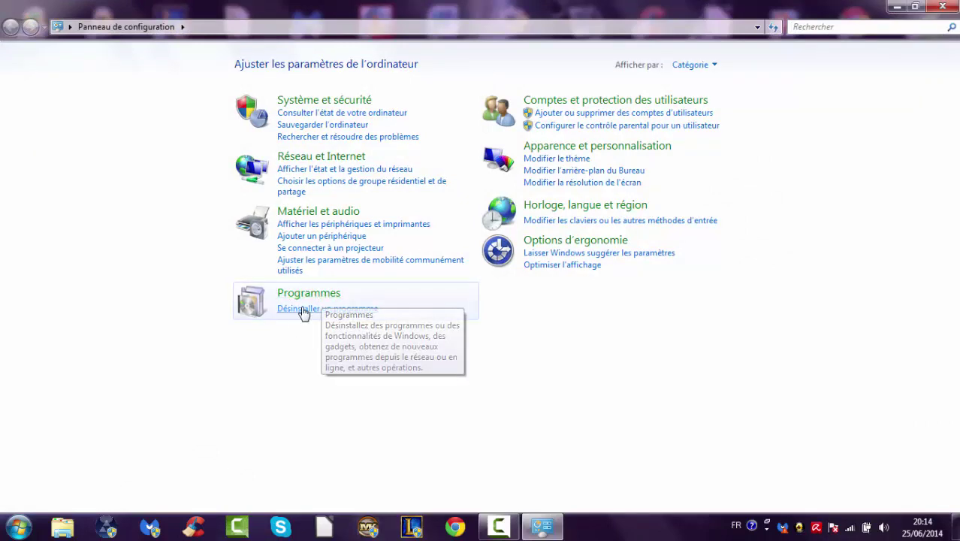
left_click(304, 312)
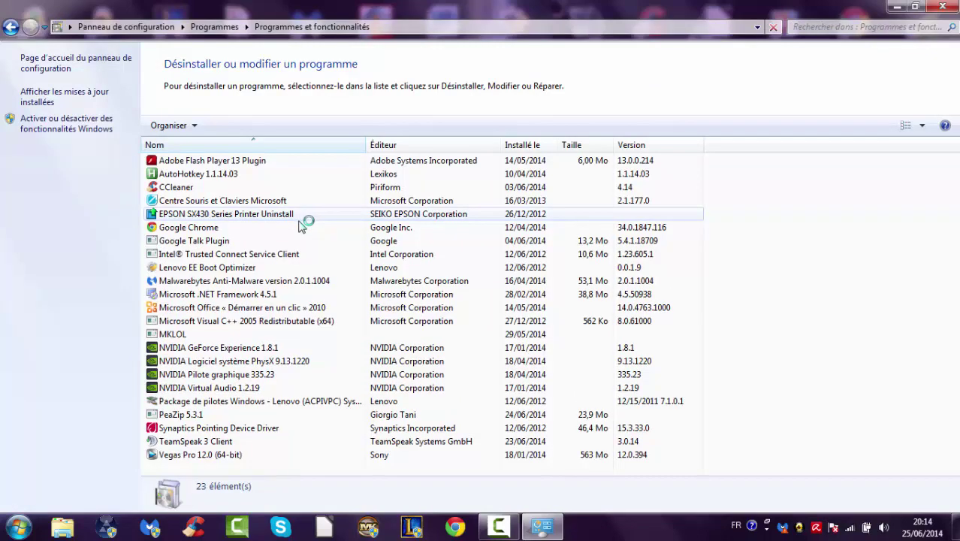
Examine the full list of installed programs for anything worth uninstalling, and close the window
scroll(319, 248, "down", 1)
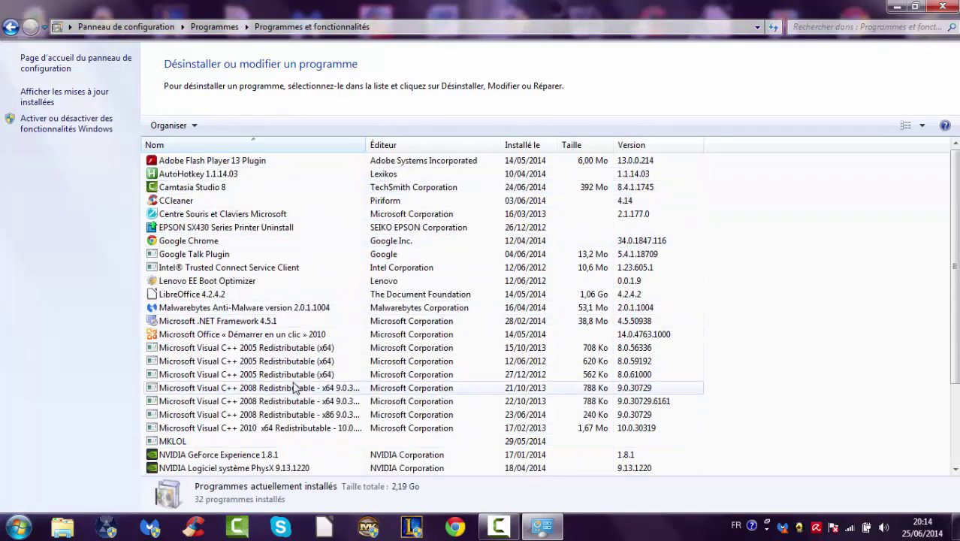
scroll(478, 429, "down", 3)
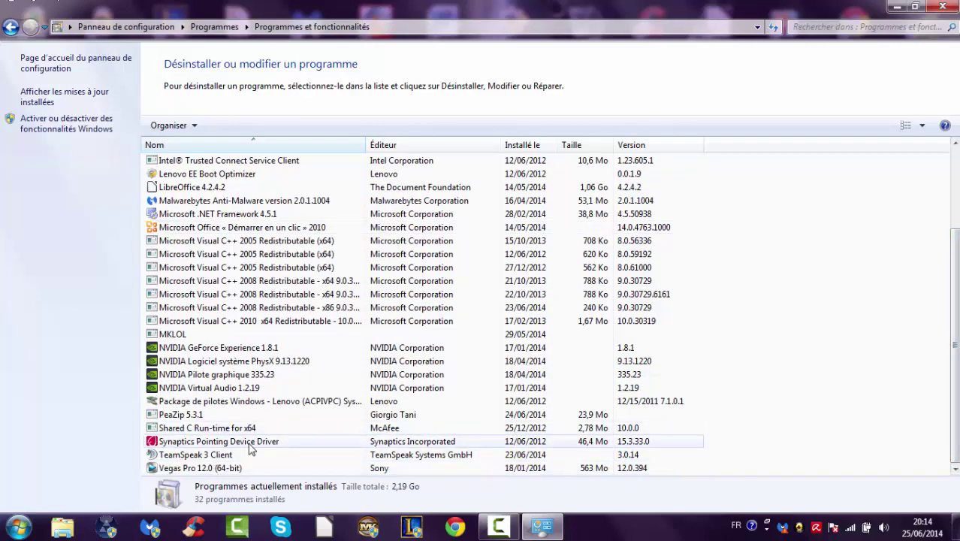
scroll(494, 194, "up", 3)
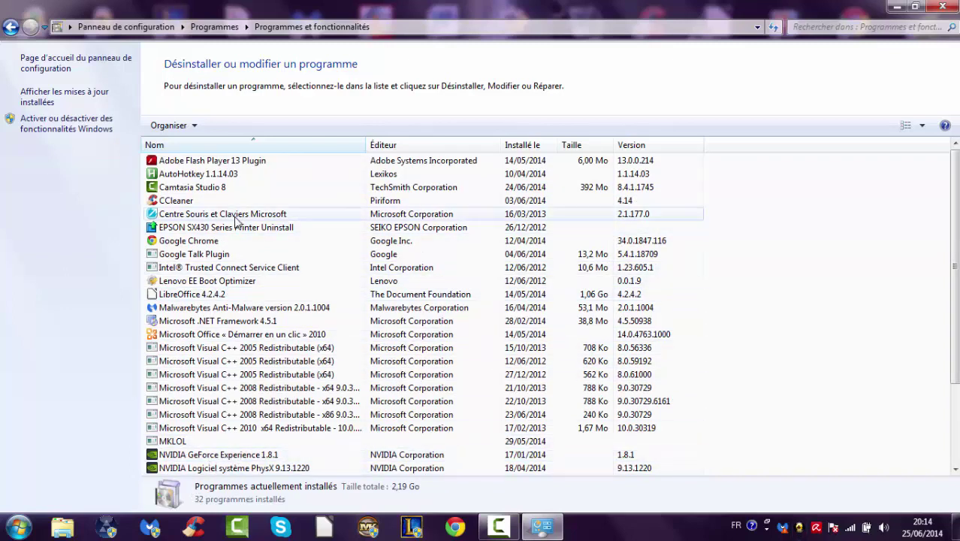
left_click(943, 7)
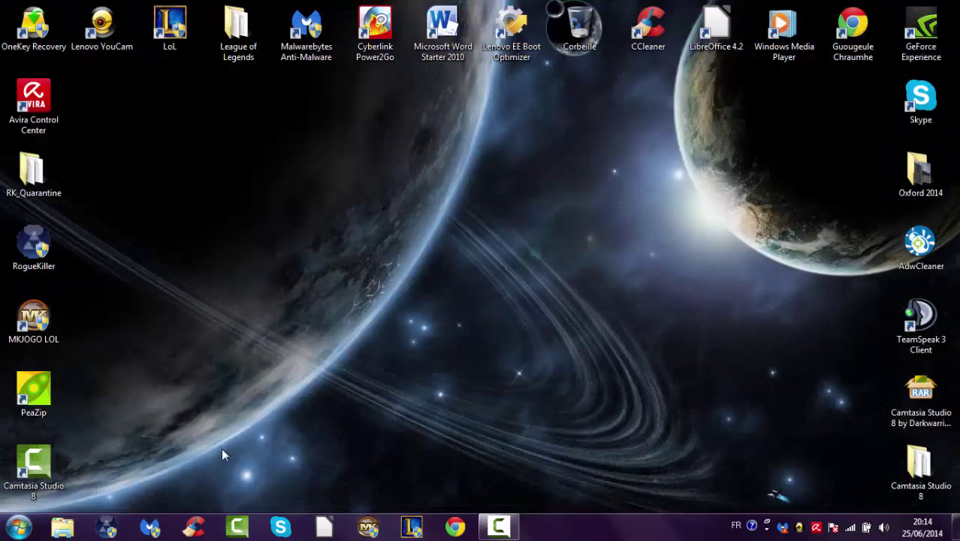
left_click_drag(224, 449, 519, 161)
left_click_drag(297, 442, 724, 197)
left_click(18, 527)
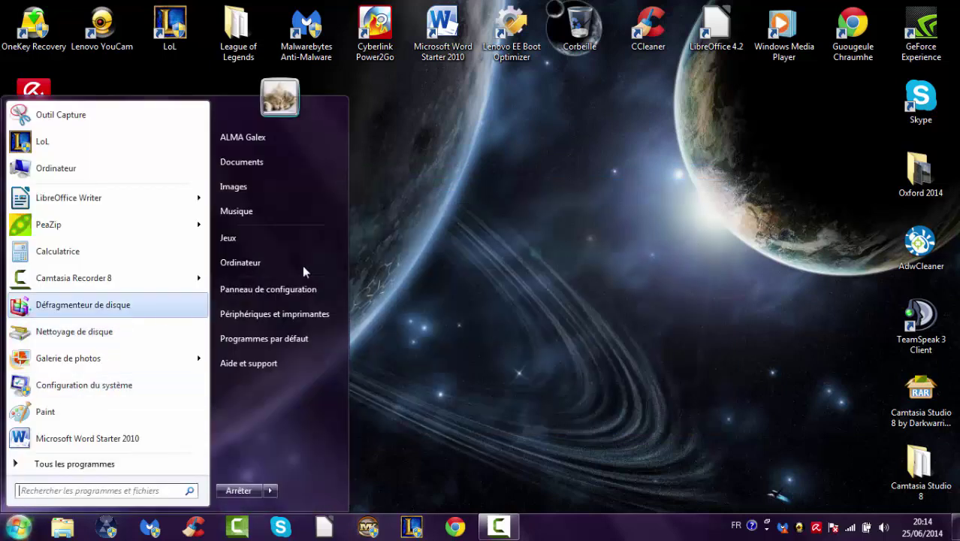
key("Escape")
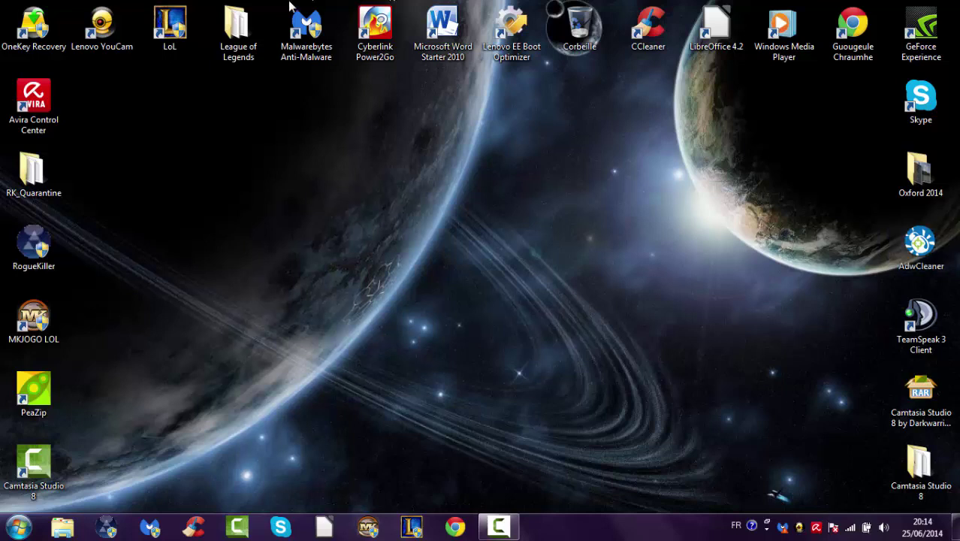
mouse_move(35, 264)
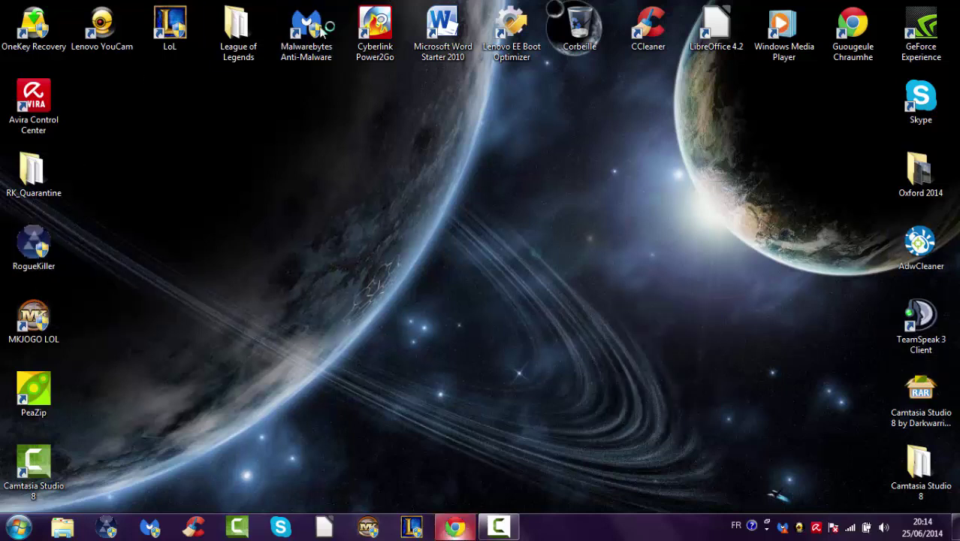
Open Google Chrome on a new tab page
left_click(459, 530)
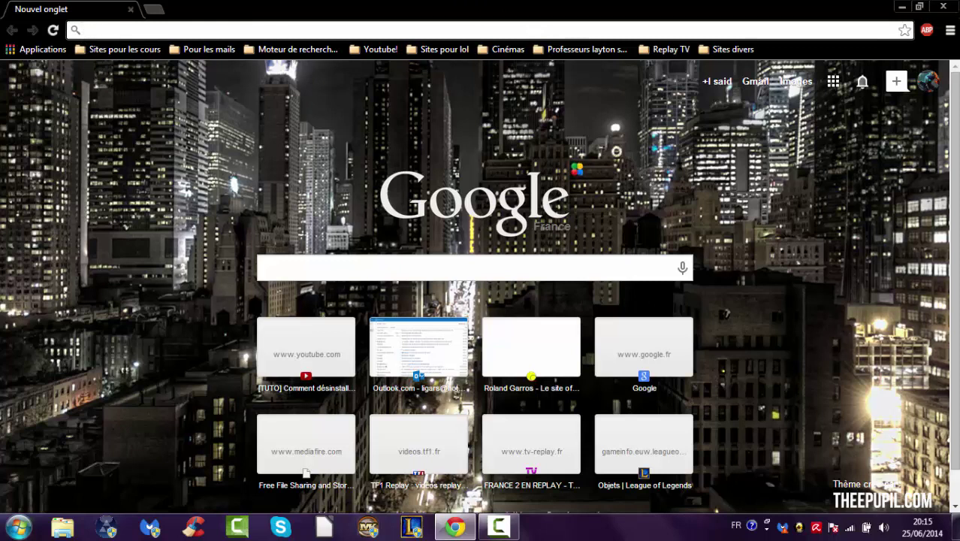
left_click(18, 528)
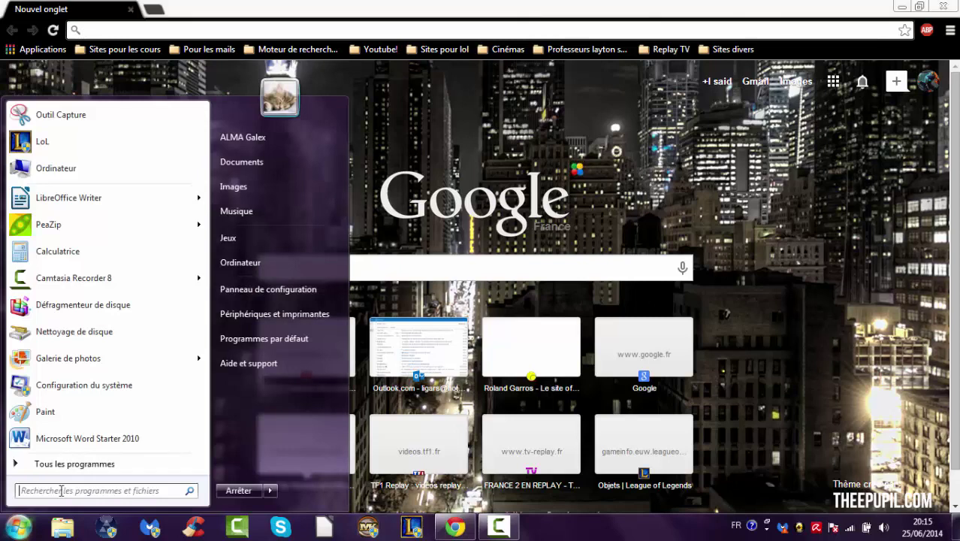
left_click(498, 7)
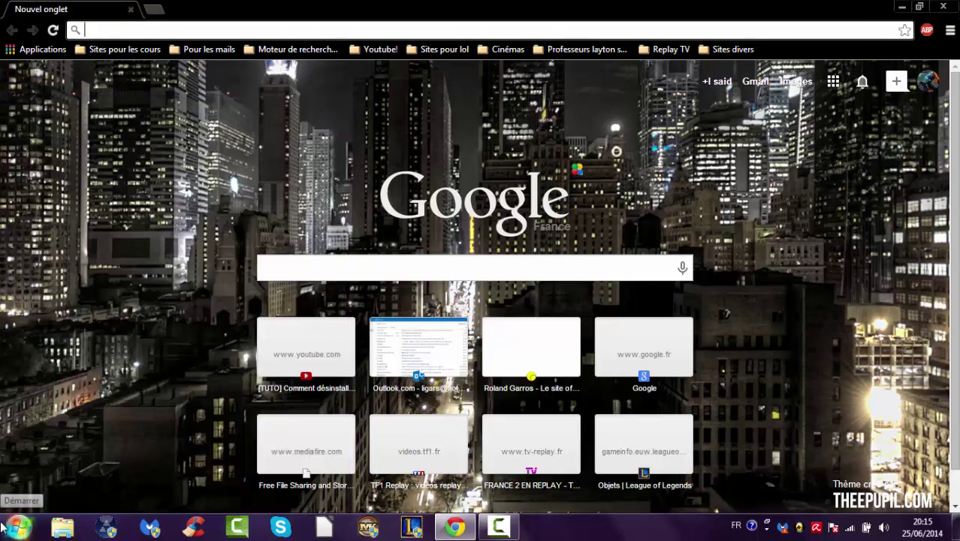